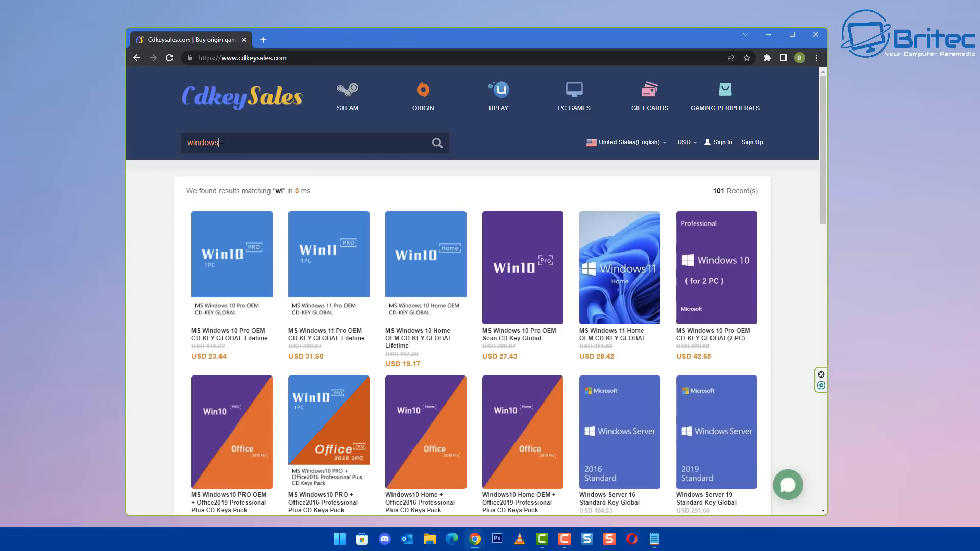
Search the key store for windows 10 and start buying the MS Windows 10 Pro OEM CD-KEY GLOBAL-Lifetime product.
text(10)
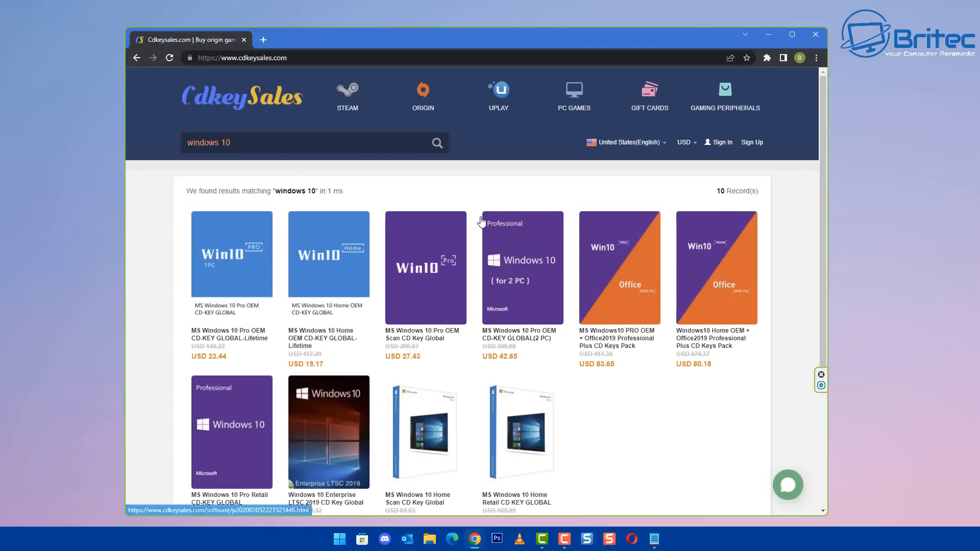
click(238, 307)
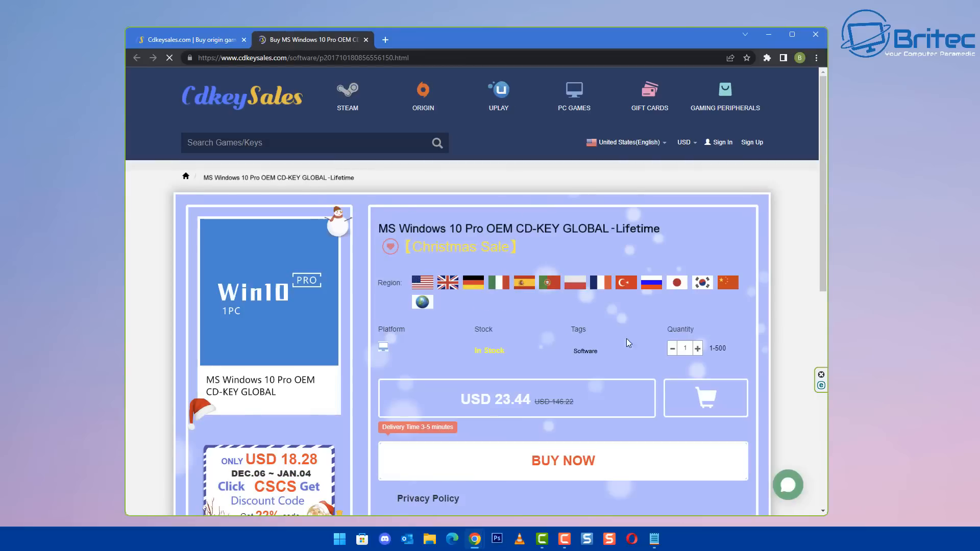
click(573, 463)
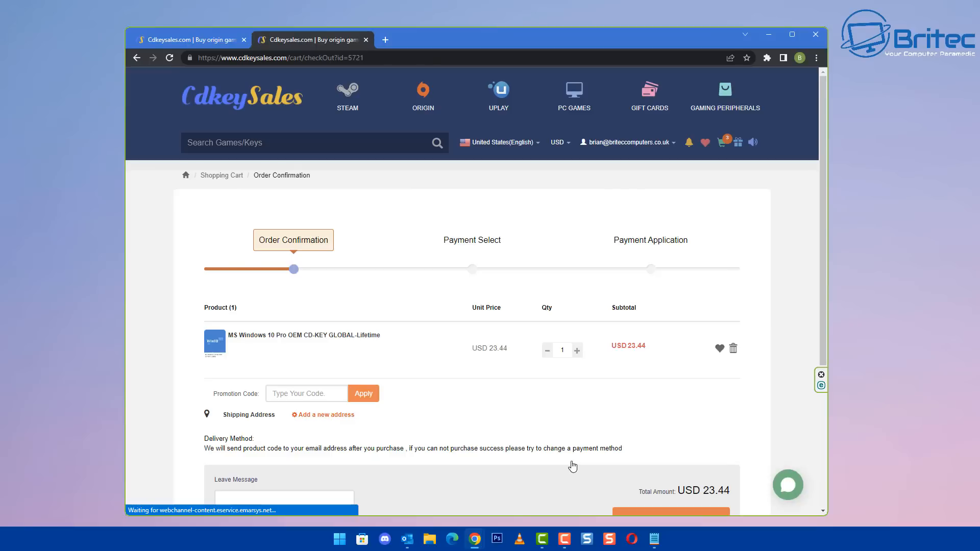
Apply the promotion code BR09 to the Windows 10 Pro order.
click(338, 399)
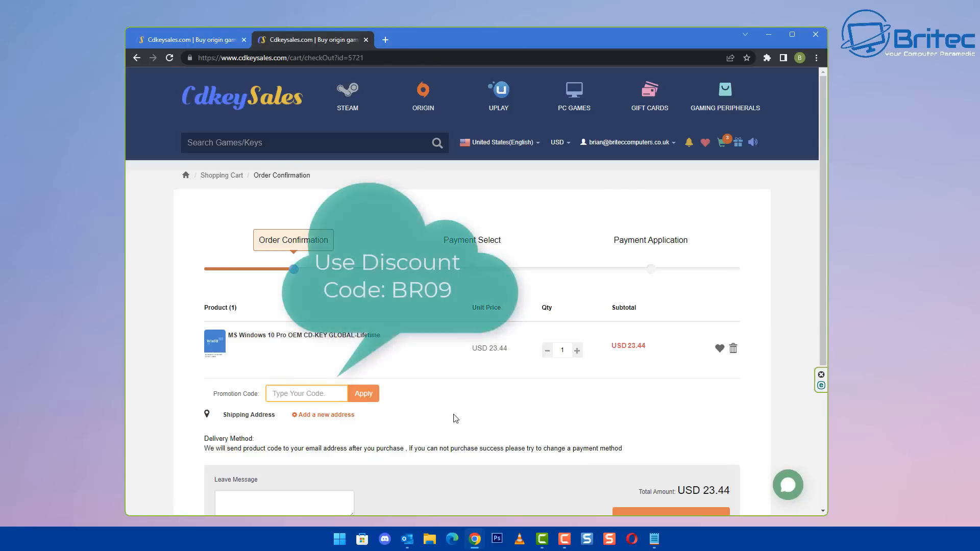
text(B)
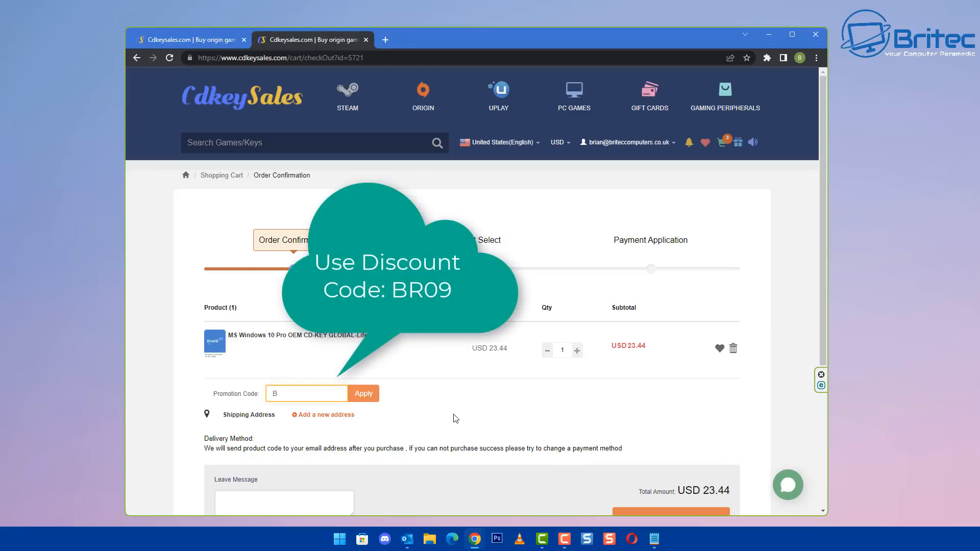
text(R09)
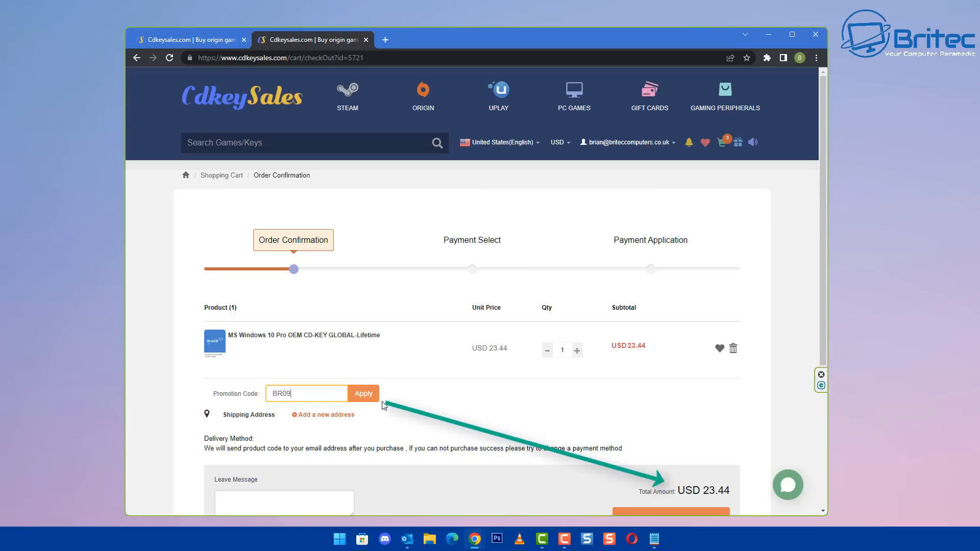
click(366, 393)
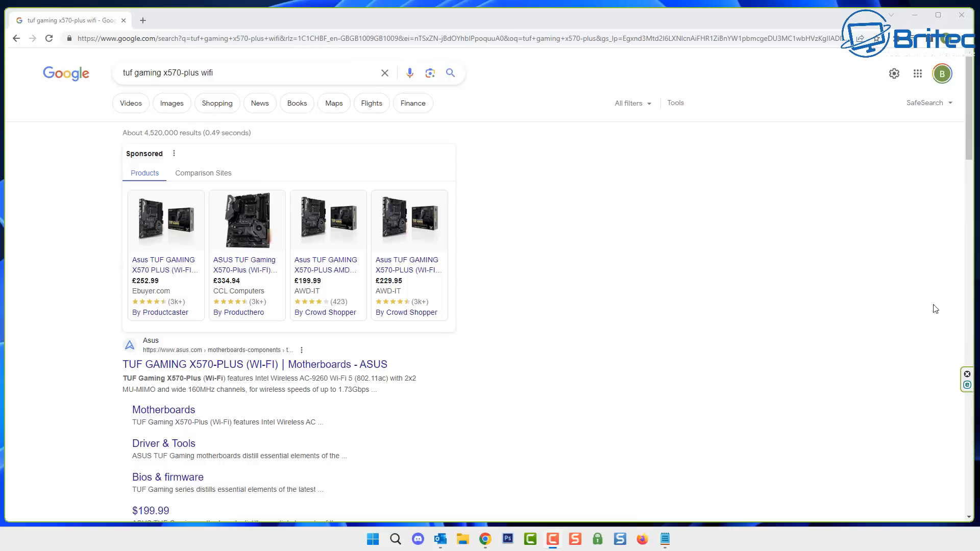
Look up the BaseBoard Product entry in the System Information summary to identify the motherboard model, and close System Information.
click(286, 365)
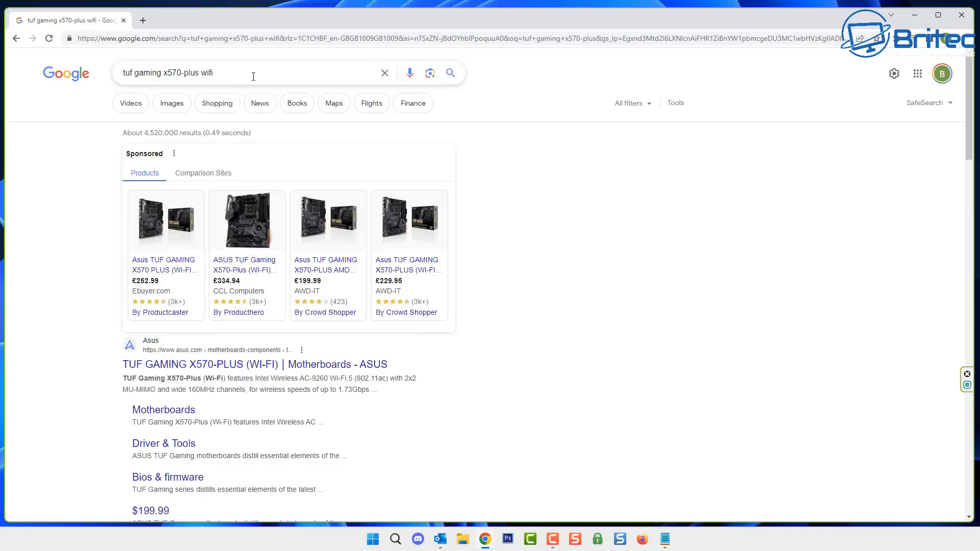
click(915, 15)
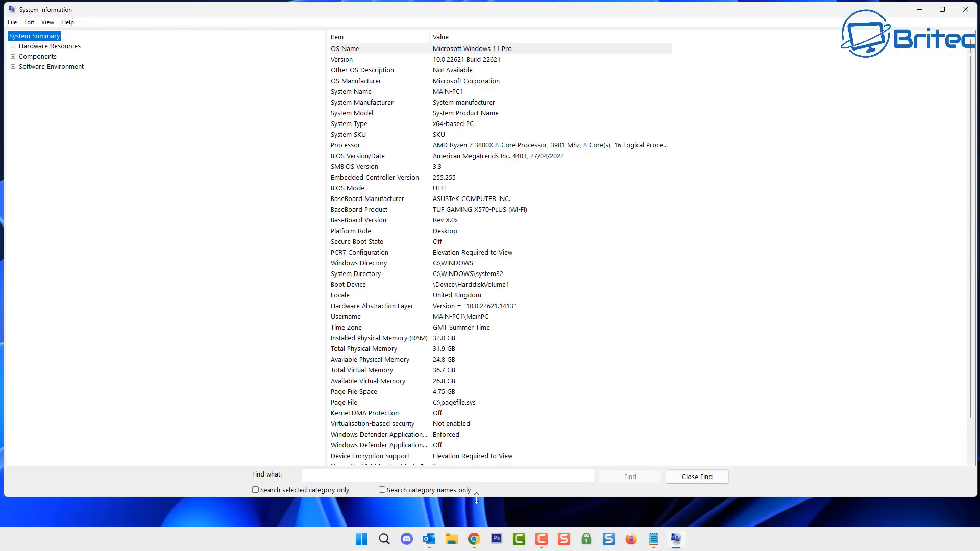
drag(476, 498, 476, 523)
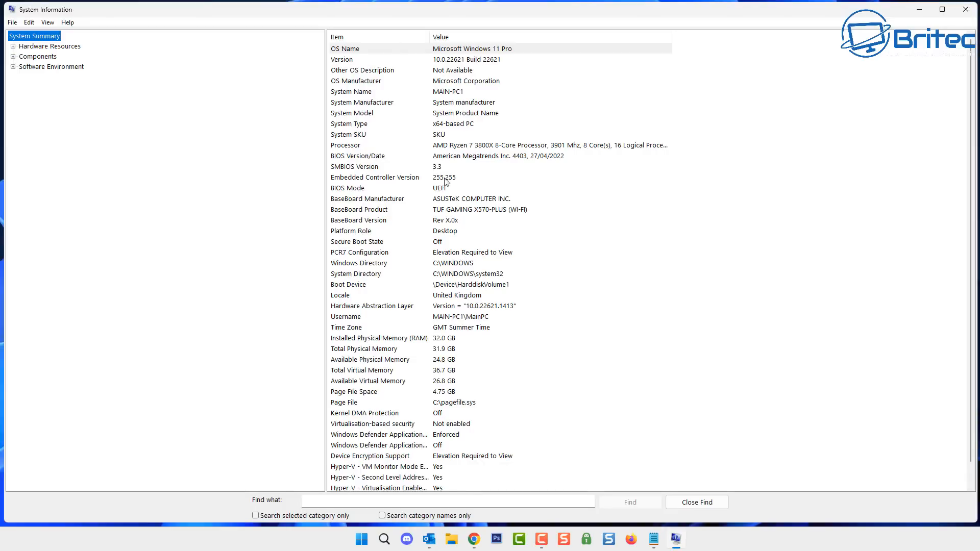
click(474, 211)
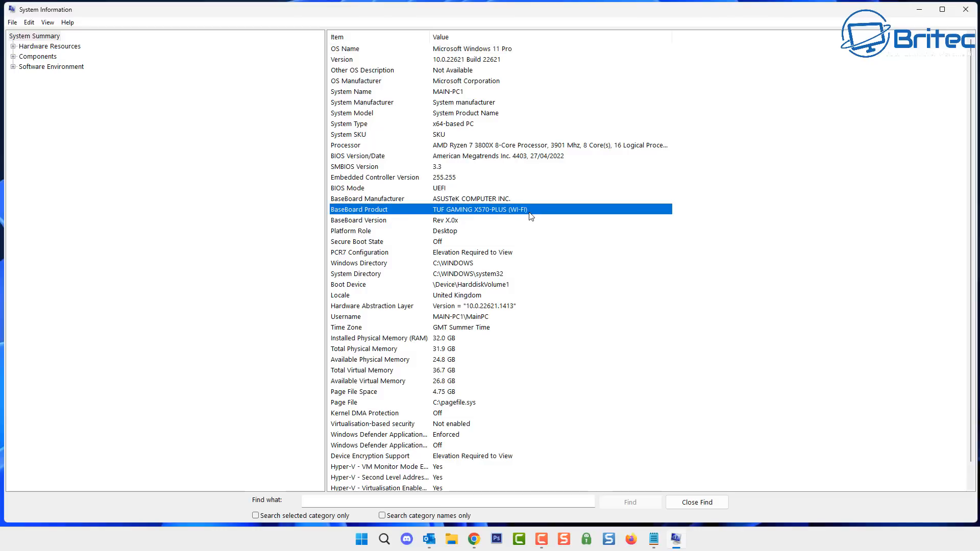
click(966, 10)
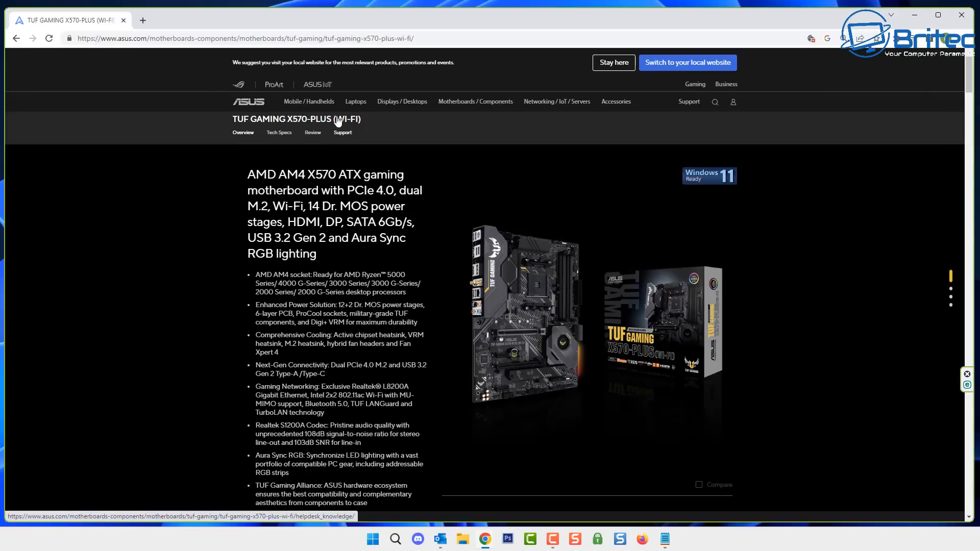
Open the driver and utility downloads on the TUF GAMING X570-PLUS (WI-FI) support page with Windows 11 64-bit as the OS.
click(347, 135)
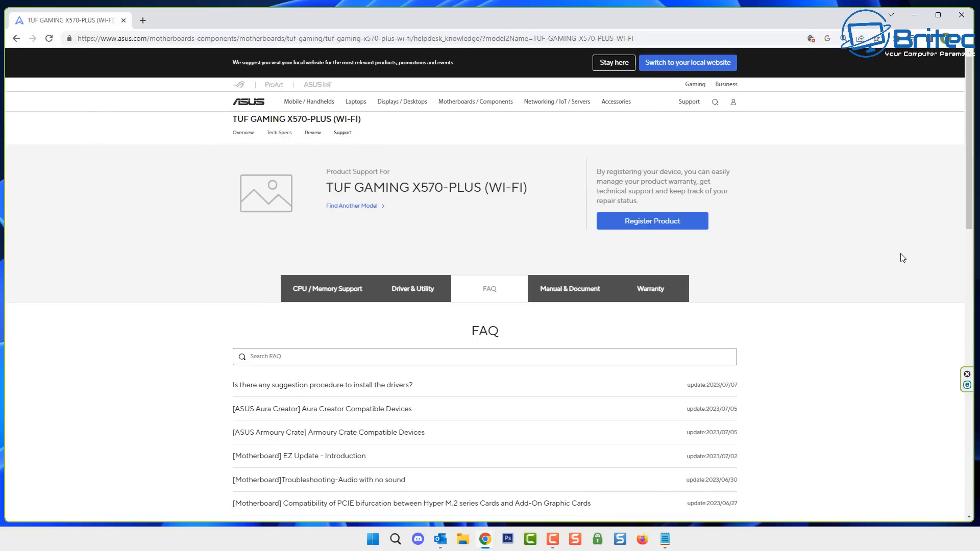
click(399, 300)
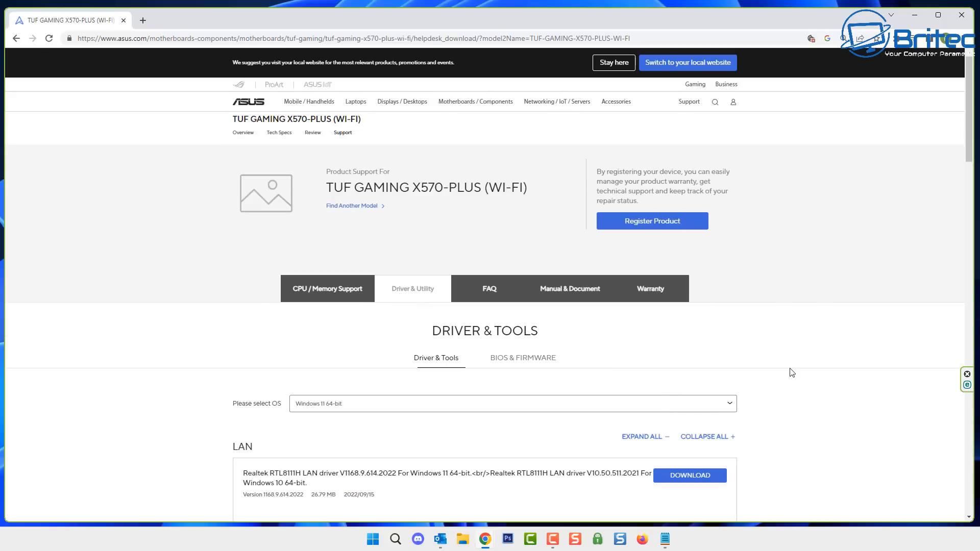
scroll(792, 373, down, 2)
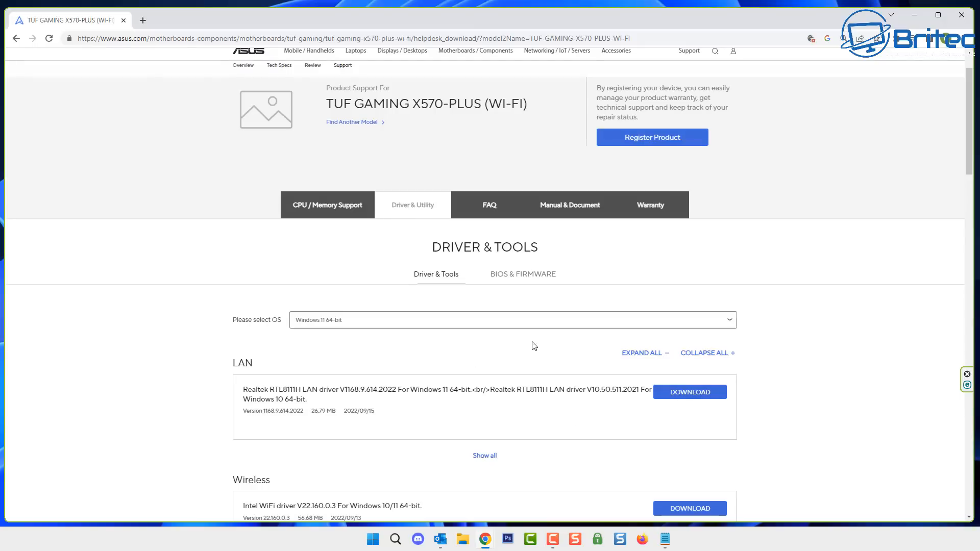
click(565, 324)
click(567, 329)
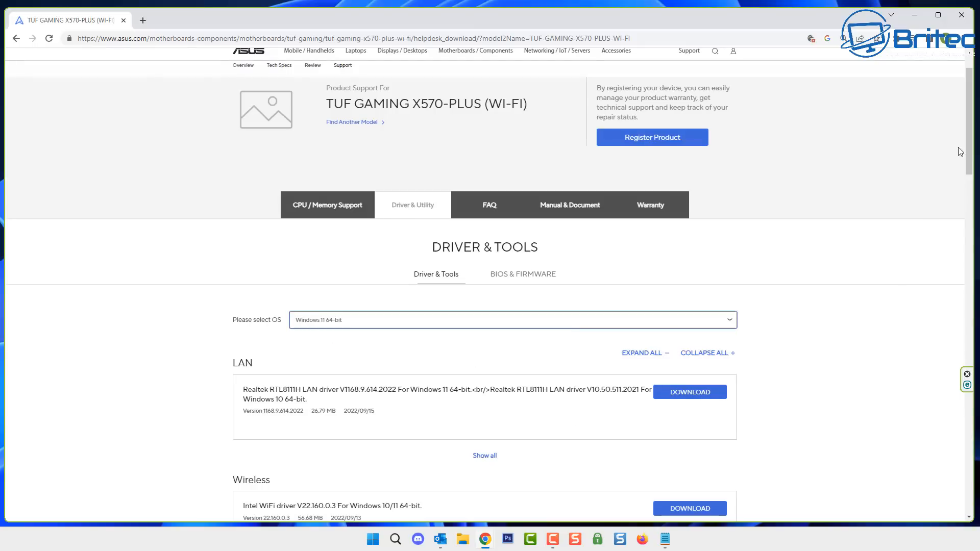
Download the Realtek RTL8111H LAN driver for Windows 11 64-bit.
scroll(967, 159, down, 3)
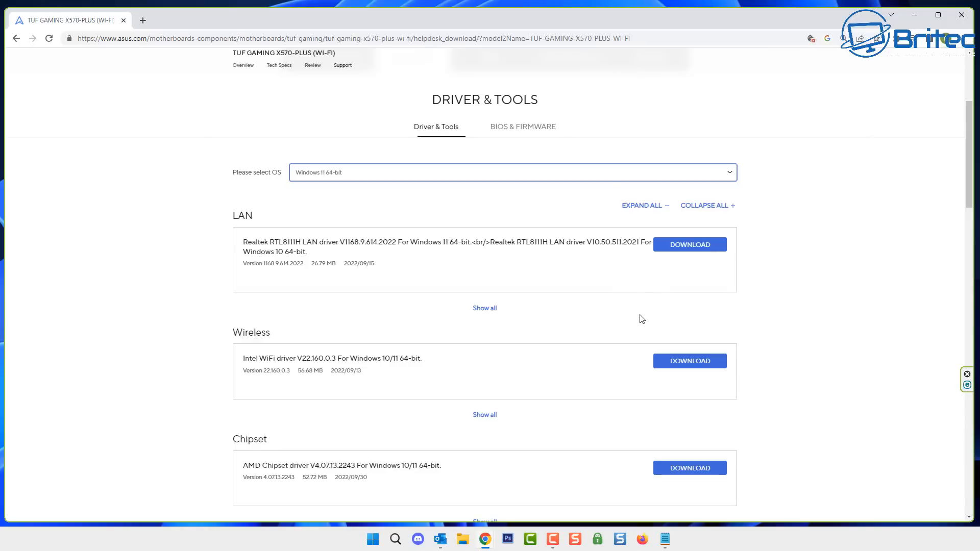
click(687, 245)
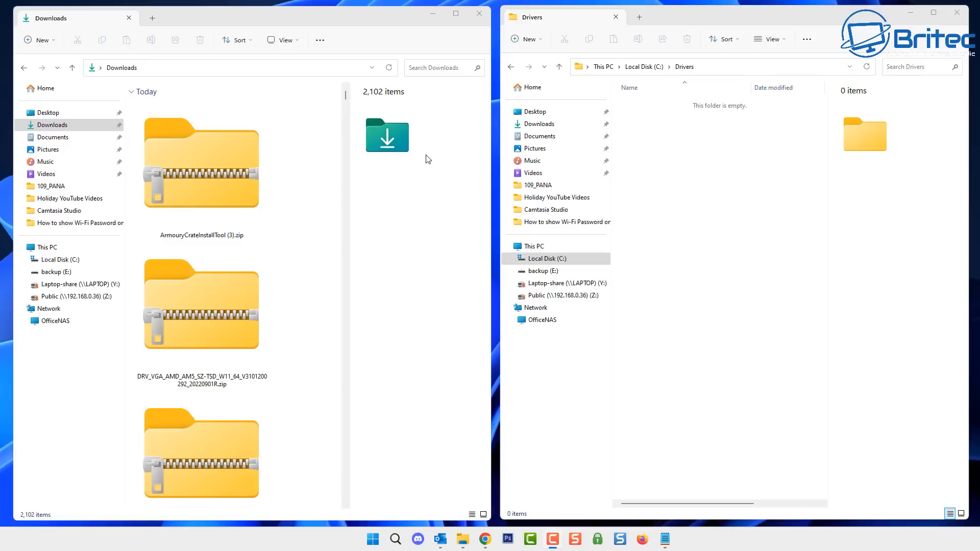
Open ArmouryCrateInstallTool (3).zip in 7-Zip and extract its ArmouryCrateInstaller_3.2.7.2 folder into the Drivers folder on C:.
click(219, 167)
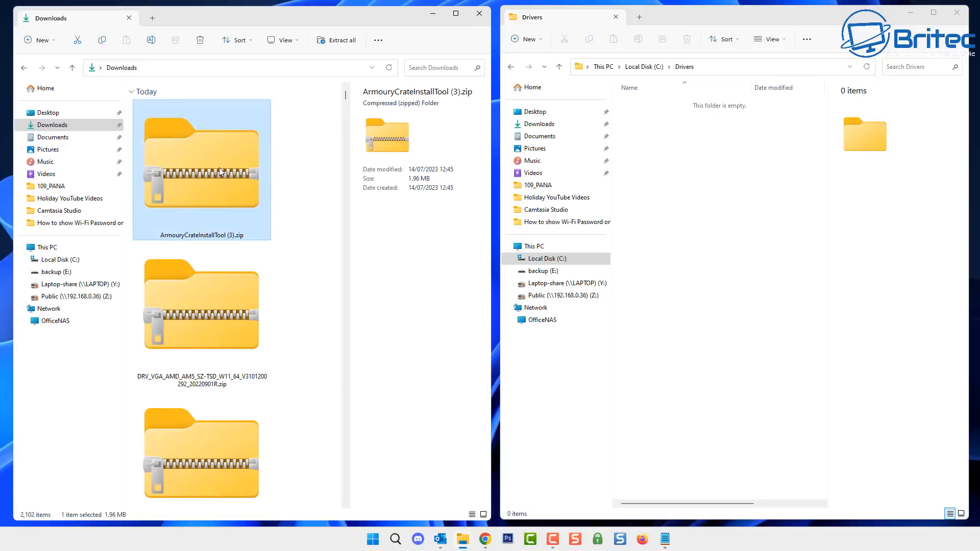
right_click(169, 177)
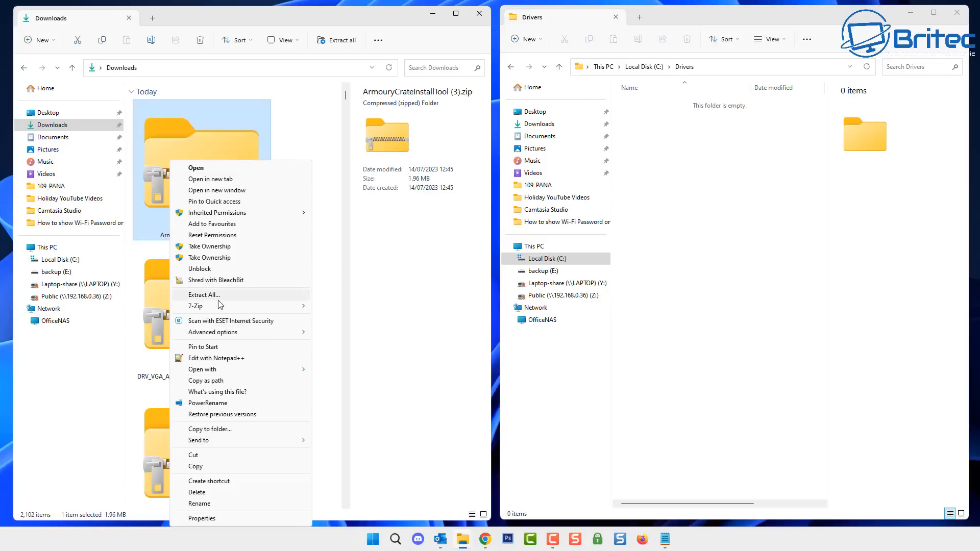
mouse_move(230, 307)
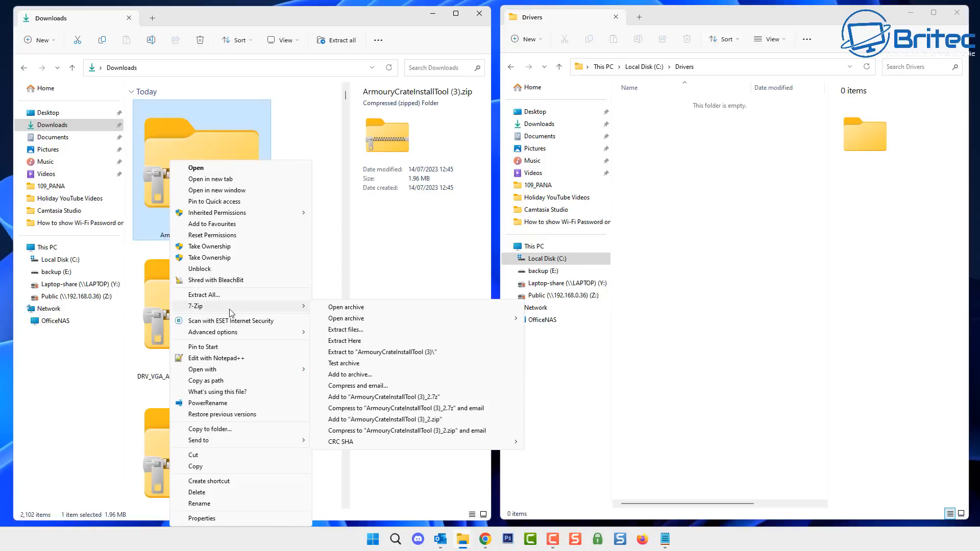
click(357, 308)
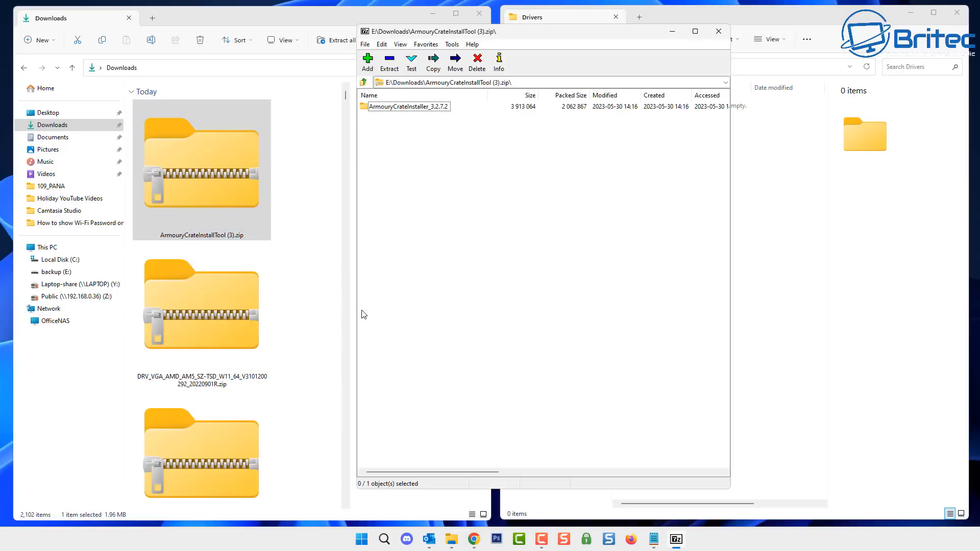
click(401, 107)
drag(401, 108, 780, 169)
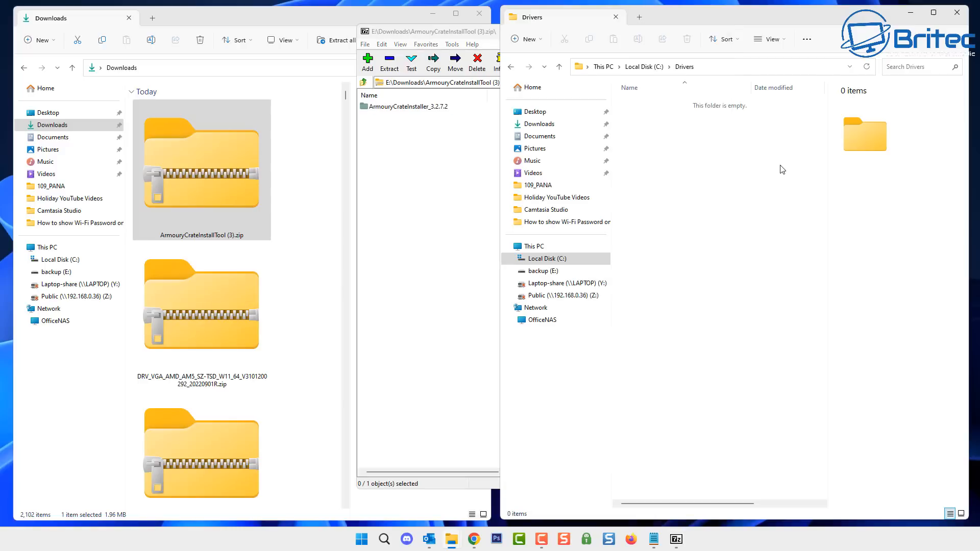
click(215, 306)
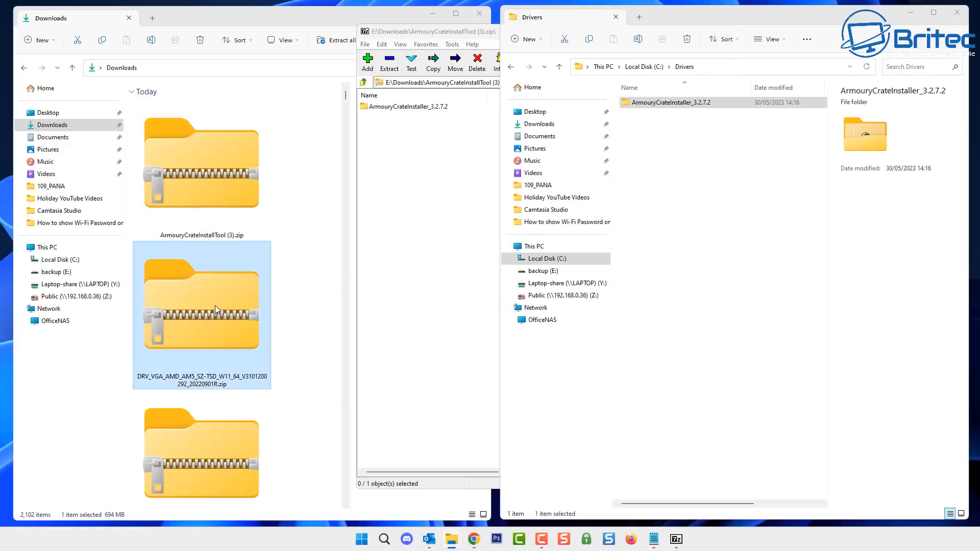
right_click(216, 308)
mouse_move(267, 86)
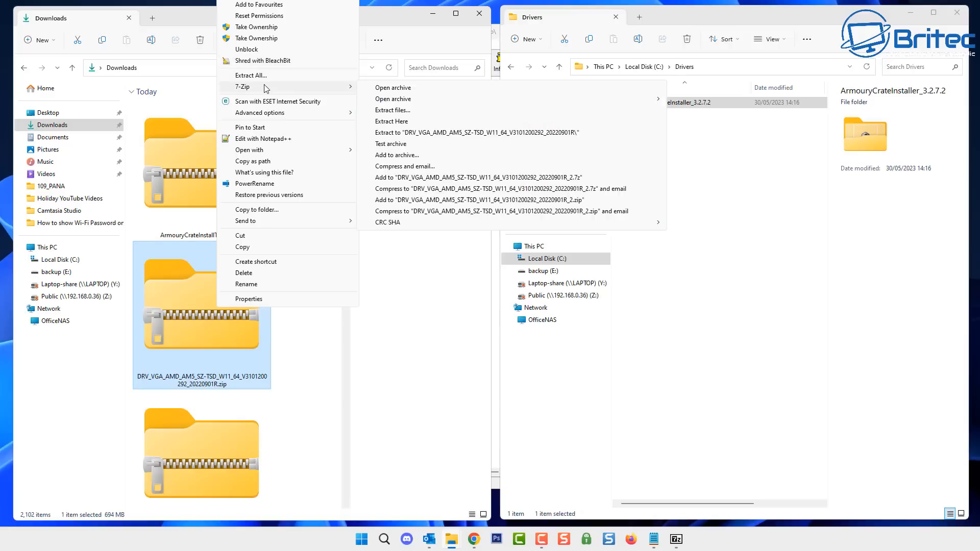
click(393, 87)
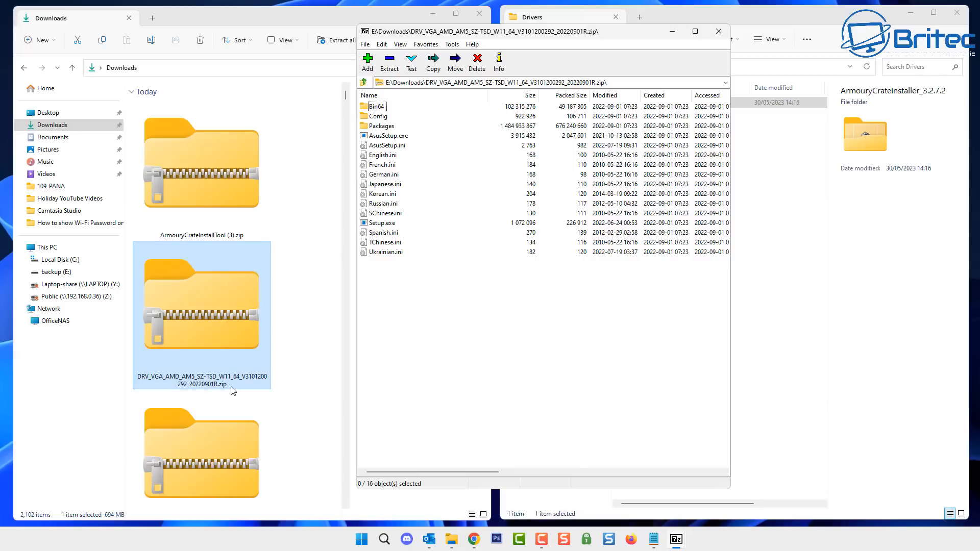
click(746, 279)
click(678, 268)
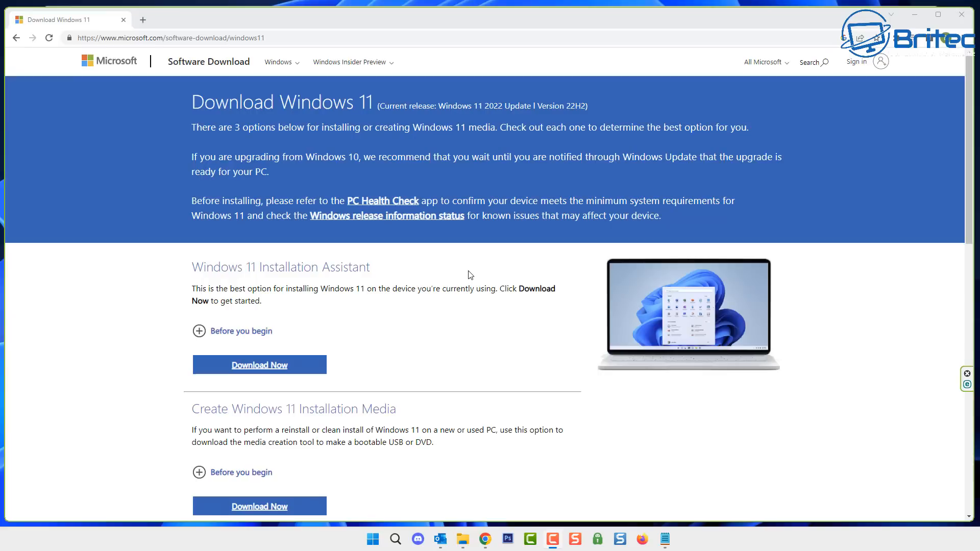
Choose Windows 11 (multi-edition ISO for x64 devices) as the disk image on Microsoft's download page and submit the selection.
scroll(467, 278, down, 5)
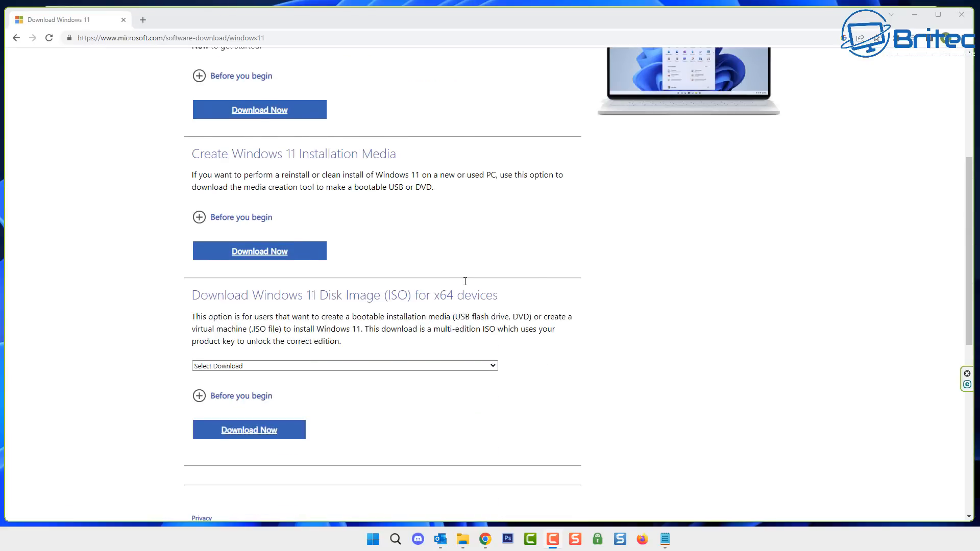
click(391, 368)
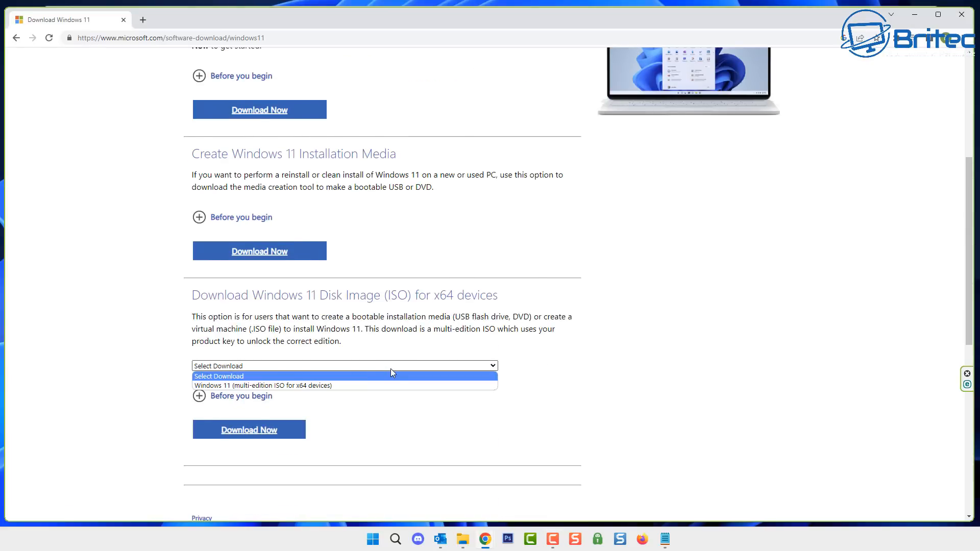
click(330, 386)
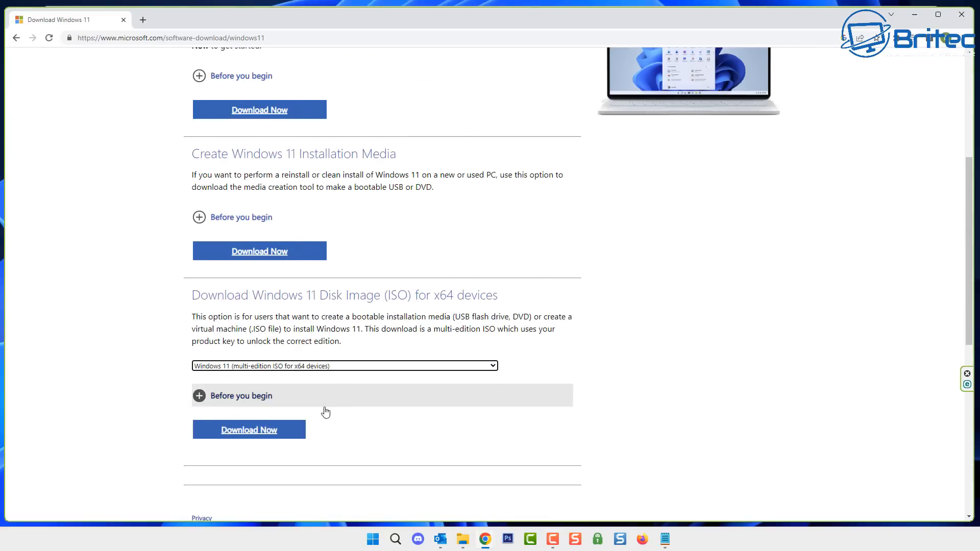
click(271, 436)
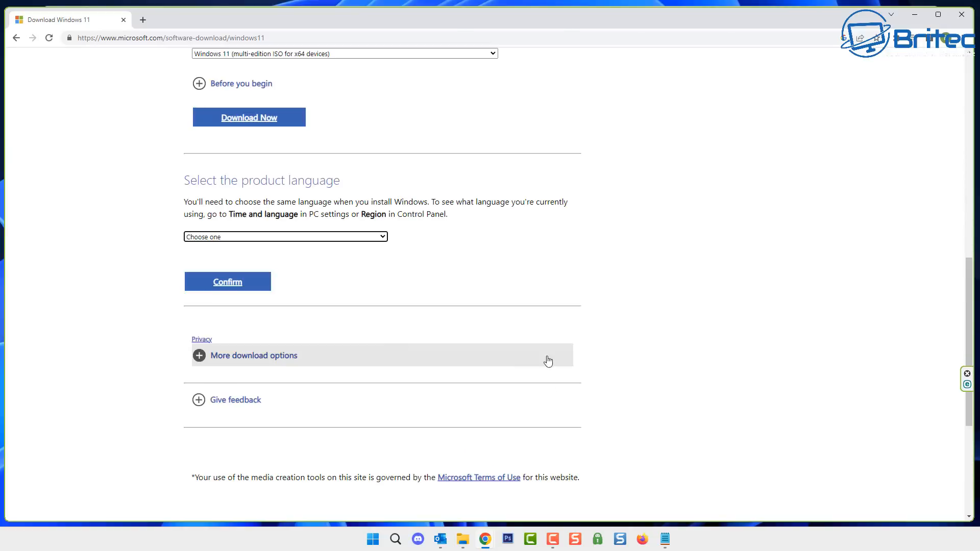
Set the product language to English International, confirm it and download the 64-bit Windows 11 ISO.
click(300, 237)
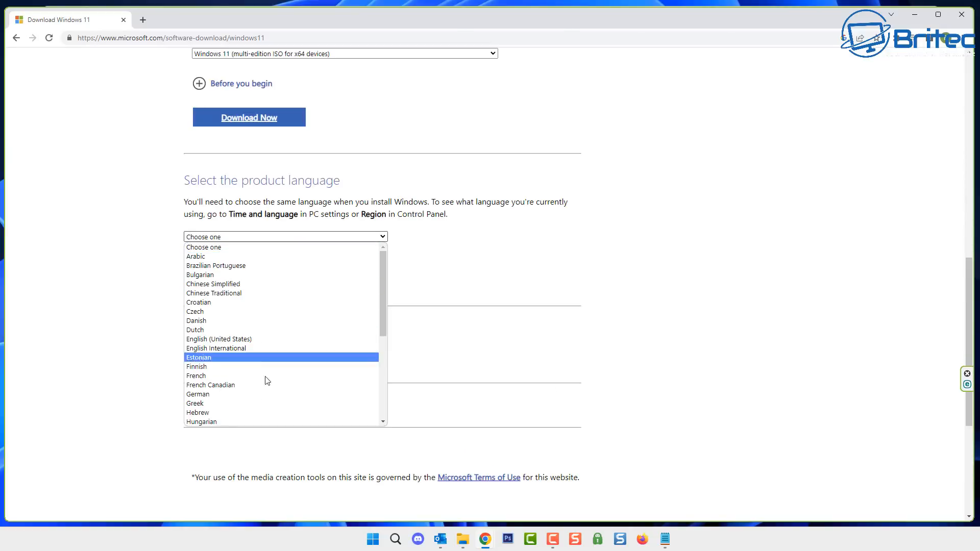
click(257, 348)
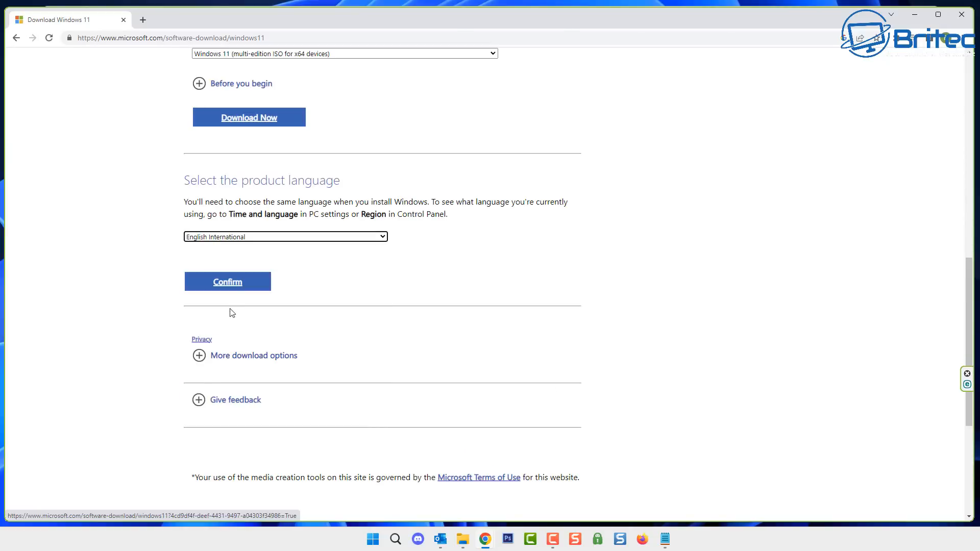
click(230, 281)
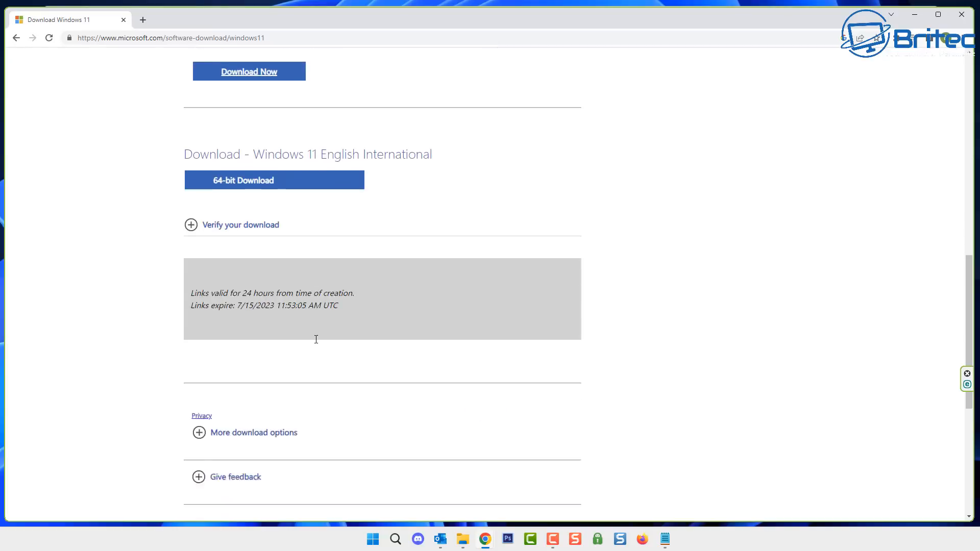
click(289, 114)
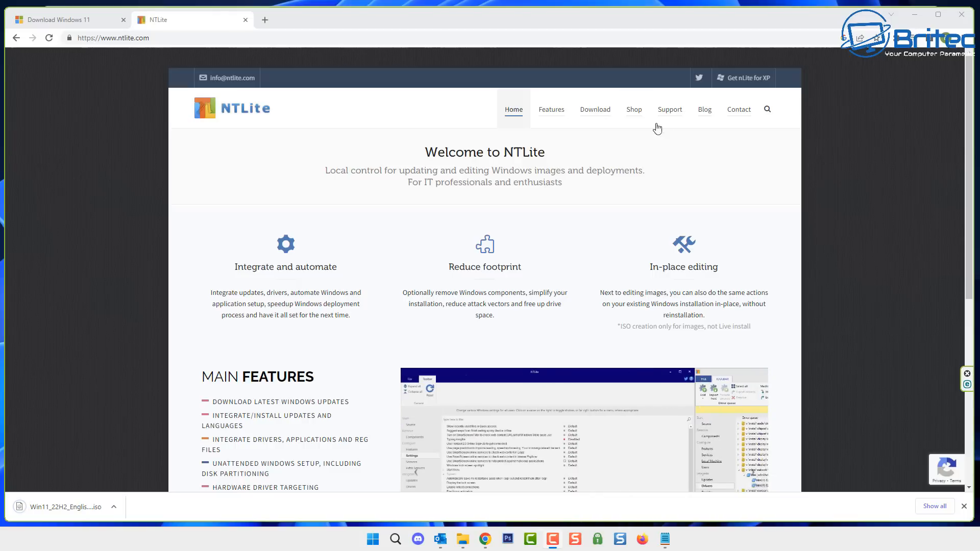
Download the 64-bit stable version of NTLite from ntlite.com and minimise the browser.
click(589, 117)
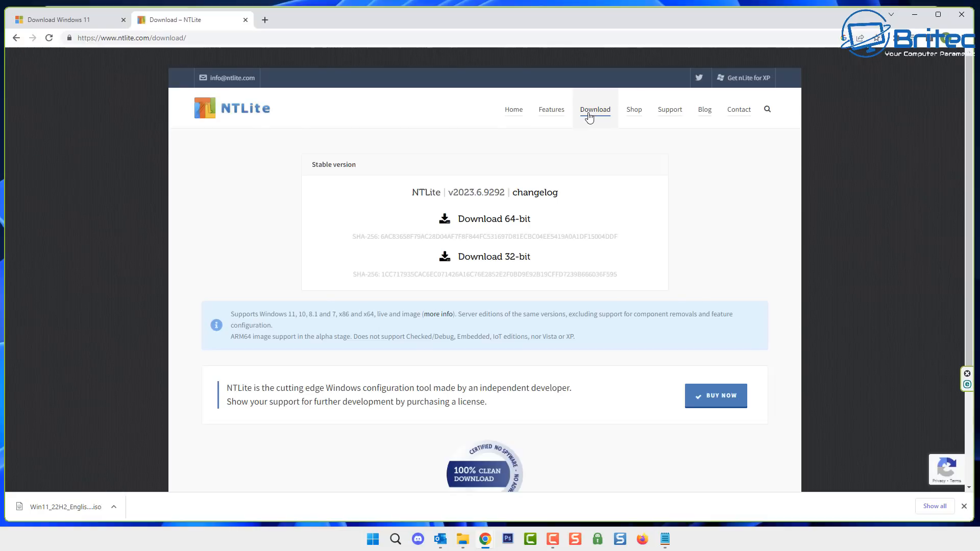
click(494, 223)
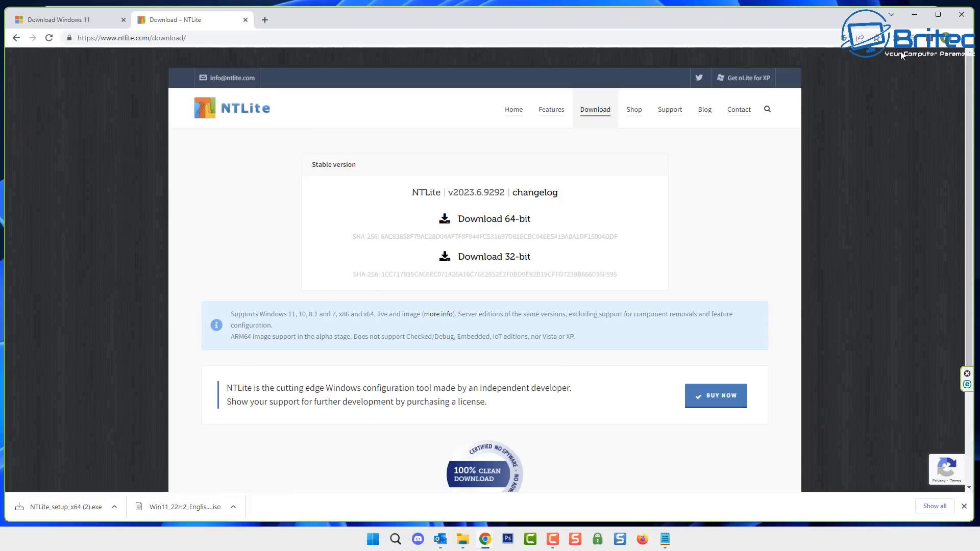
click(914, 15)
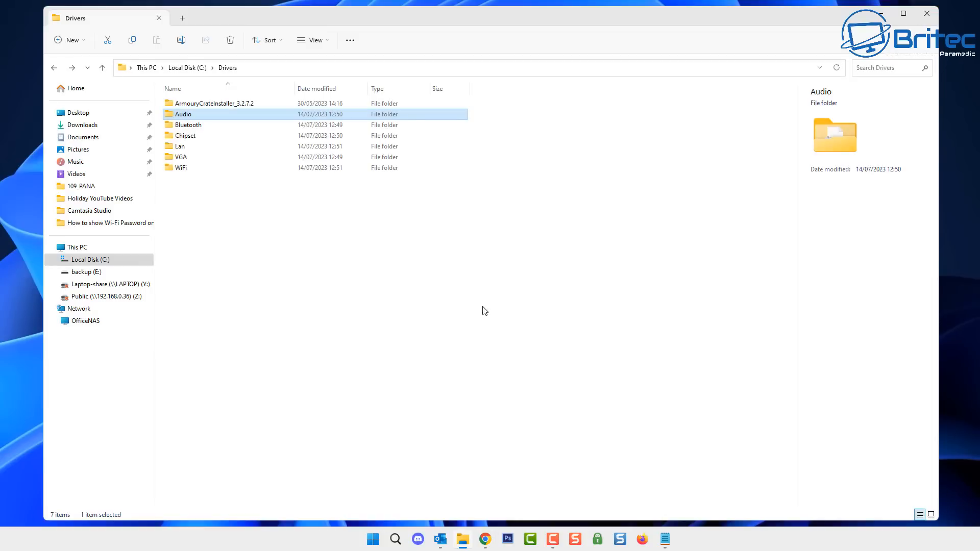
Create a new folder named Win11 in the root of Local Disk (C:).
click(54, 67)
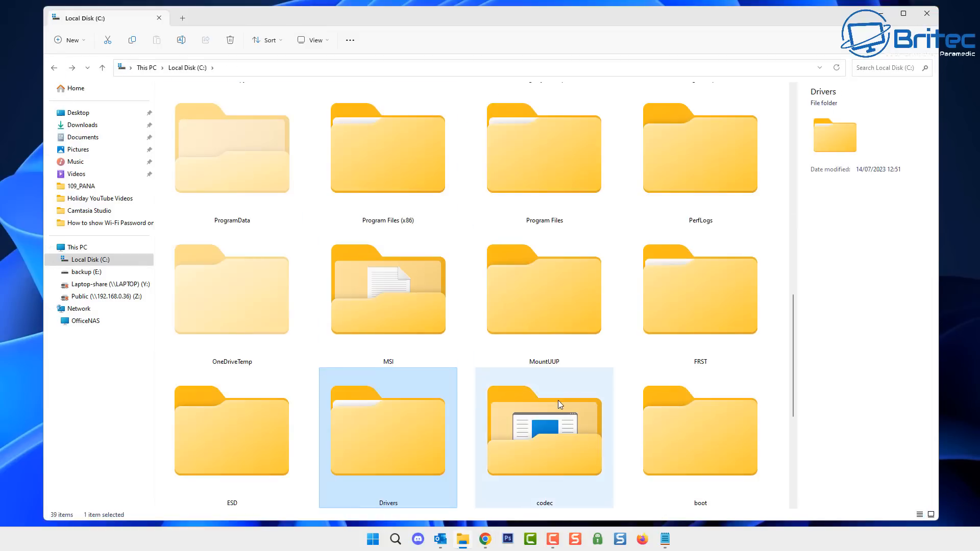
scroll(558, 401, down, 5)
right_click(676, 438)
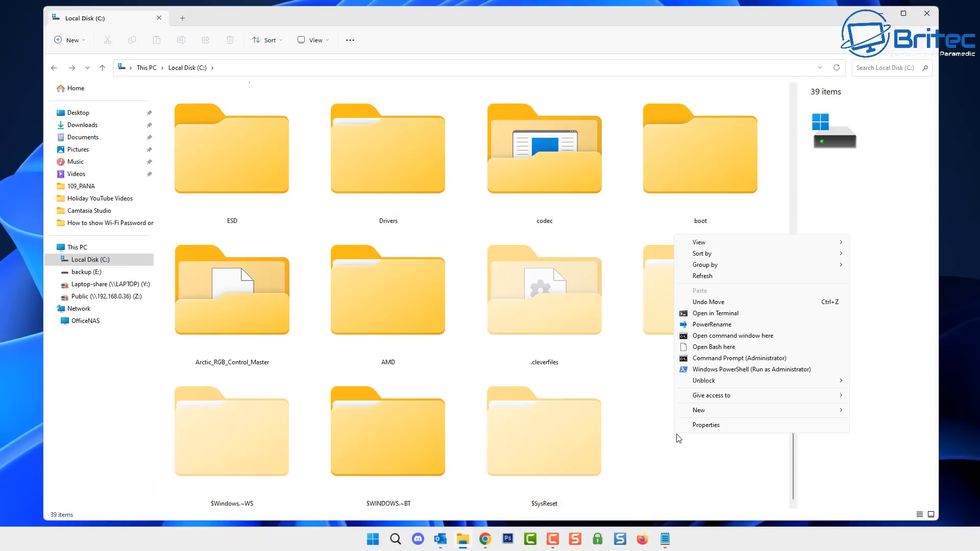
mouse_move(817, 410)
click(873, 411)
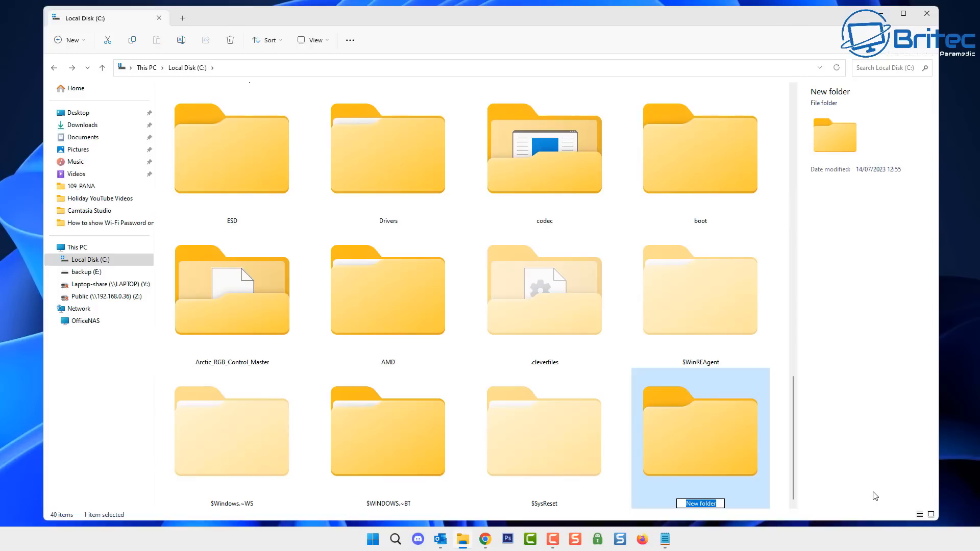
text(Win11)
key(Return)
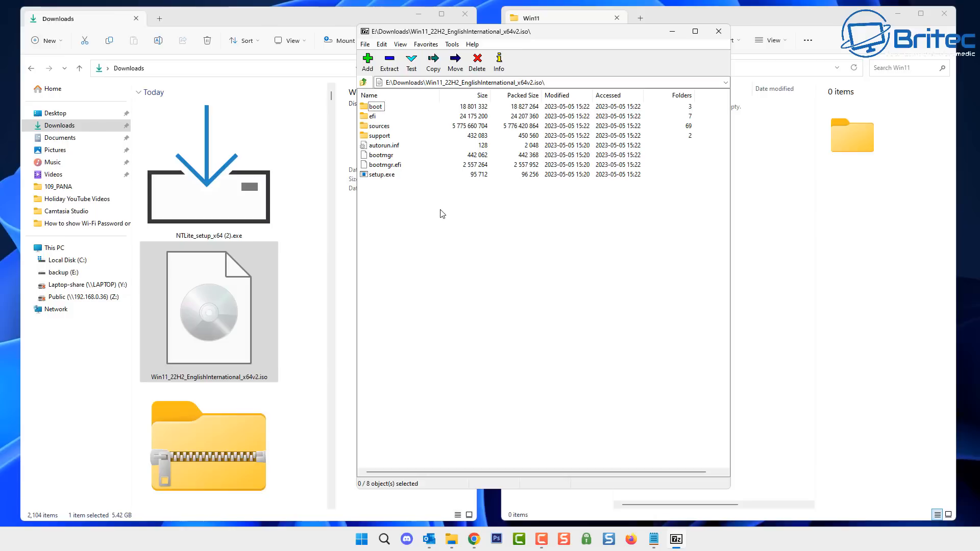
Extract all files and folders from Win11_22H2_EnglishInternational_x64v2.iso into C:\Win11 and close 7-Zip.
key(ctrl+a)
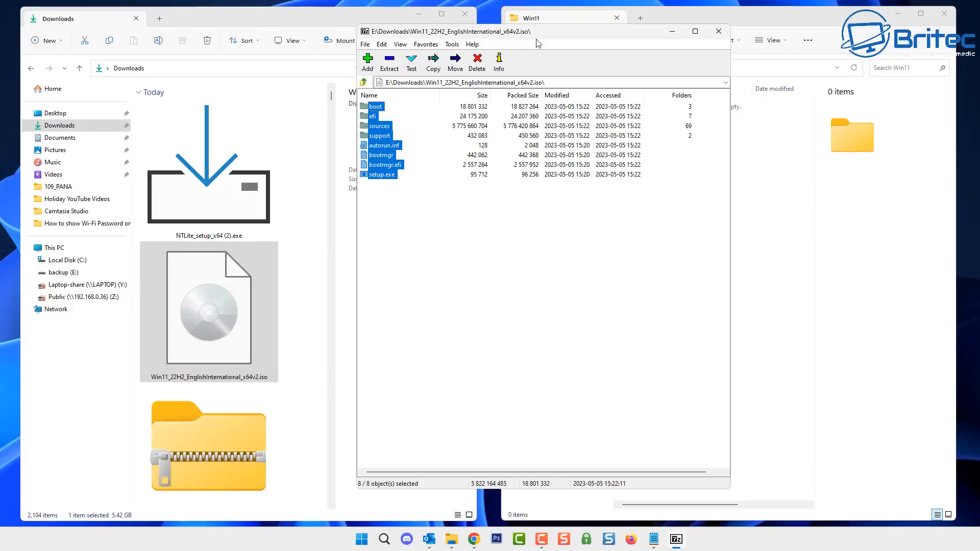
drag(541, 31, 374, 42)
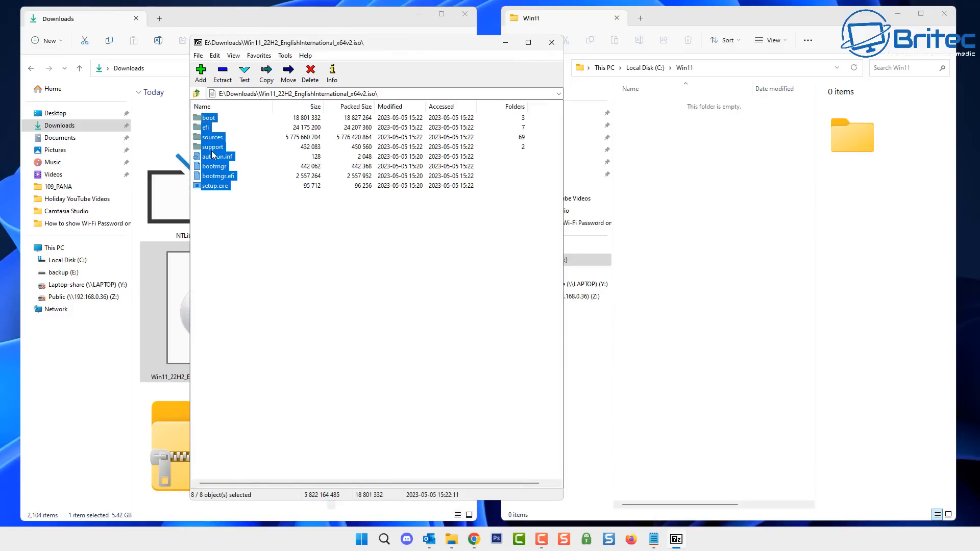
drag(229, 174, 684, 209)
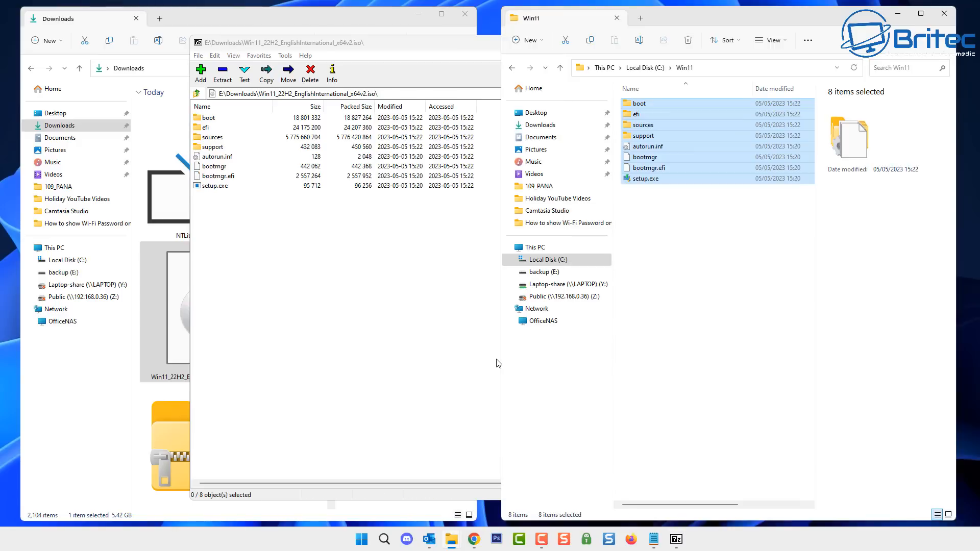
click(468, 64)
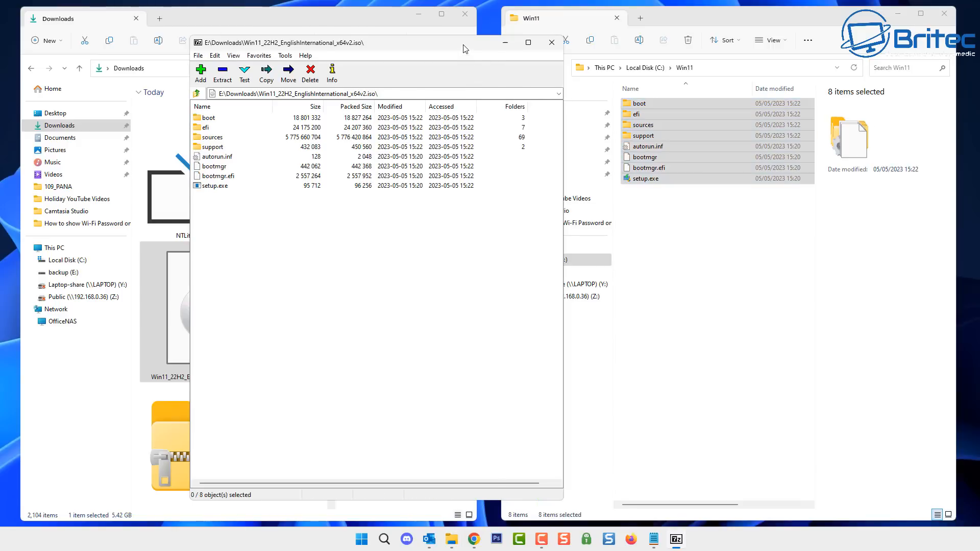
click(555, 41)
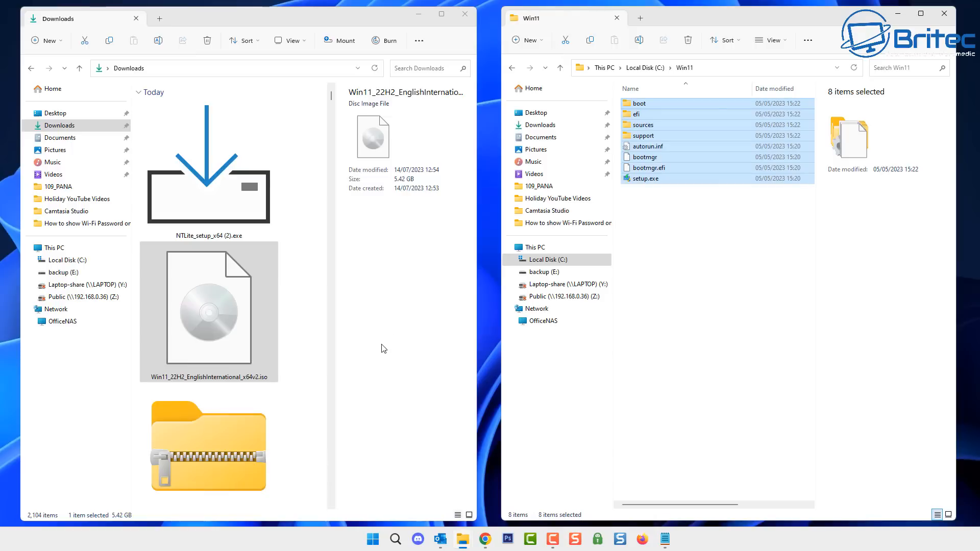
Run NTLite_setup_x64 (2).exe from Downloads and choose the Free (limited, non-commercial) license in NTLite.
click(235, 195)
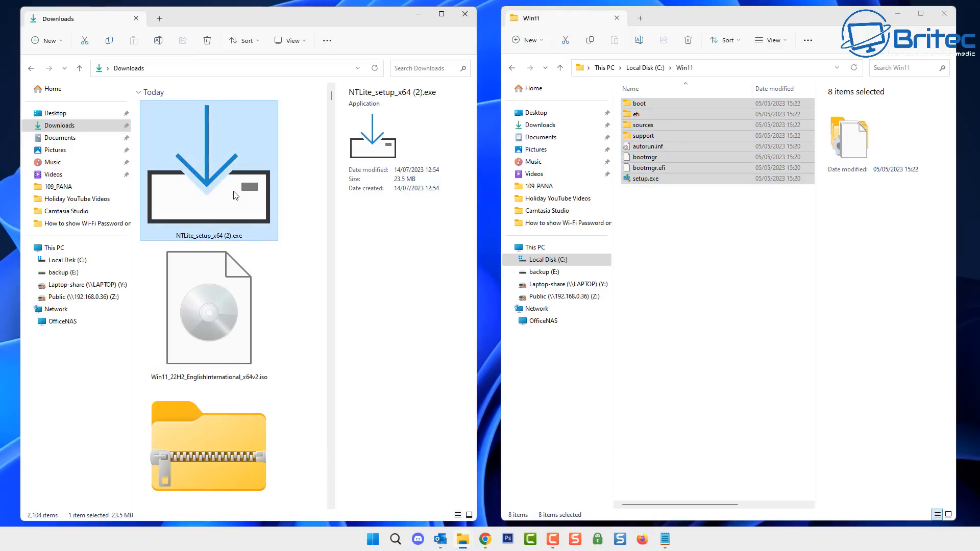
double_click(235, 195)
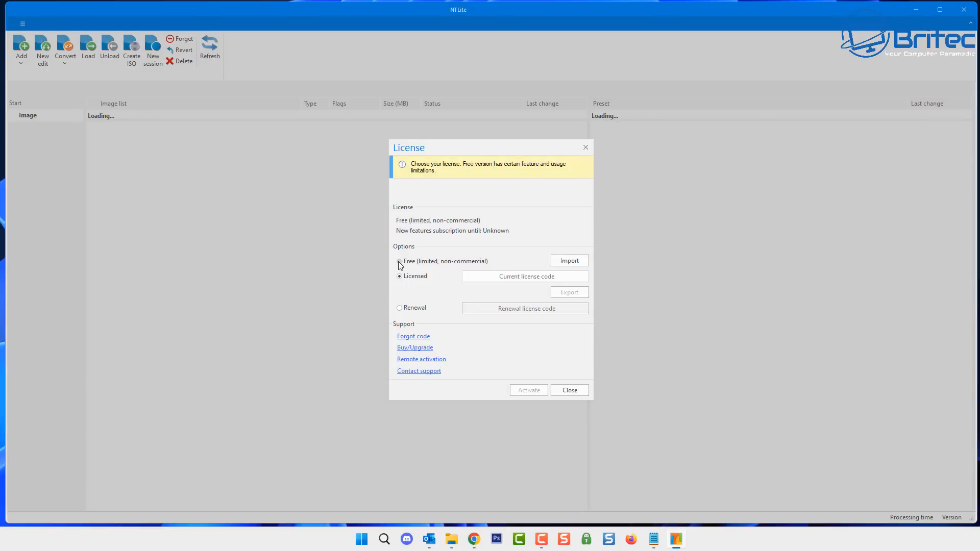
click(399, 261)
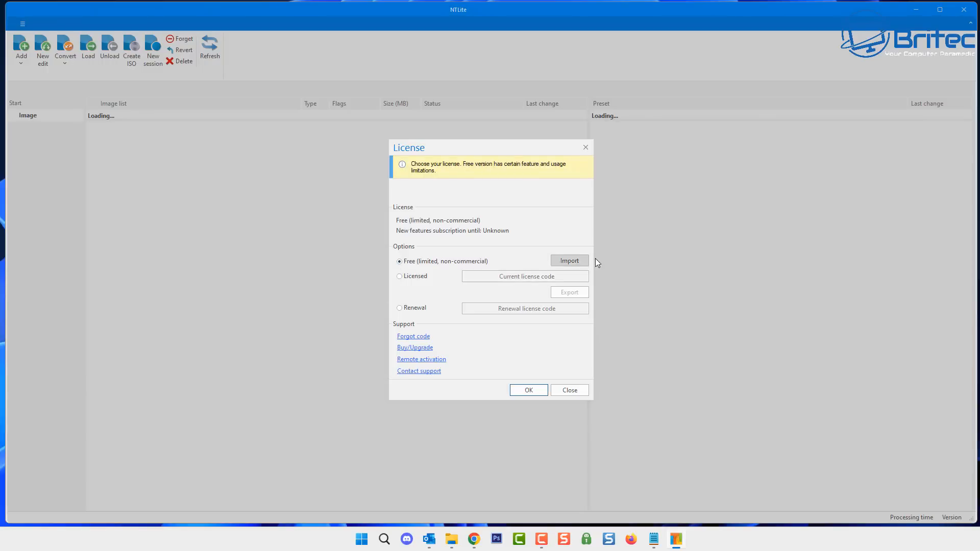
click(529, 390)
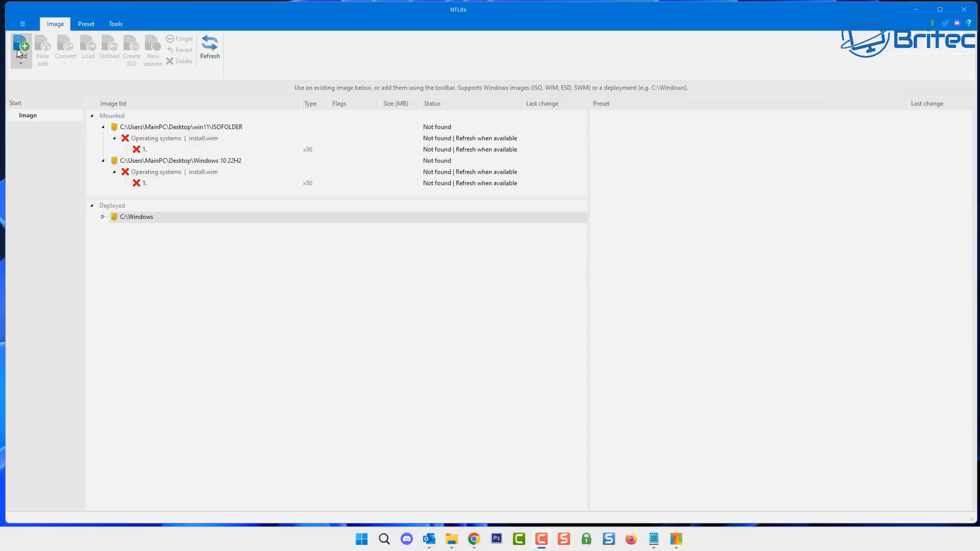
Add the install.wim image file from C:\Win11\sources to the NTLite image list.
click(22, 48)
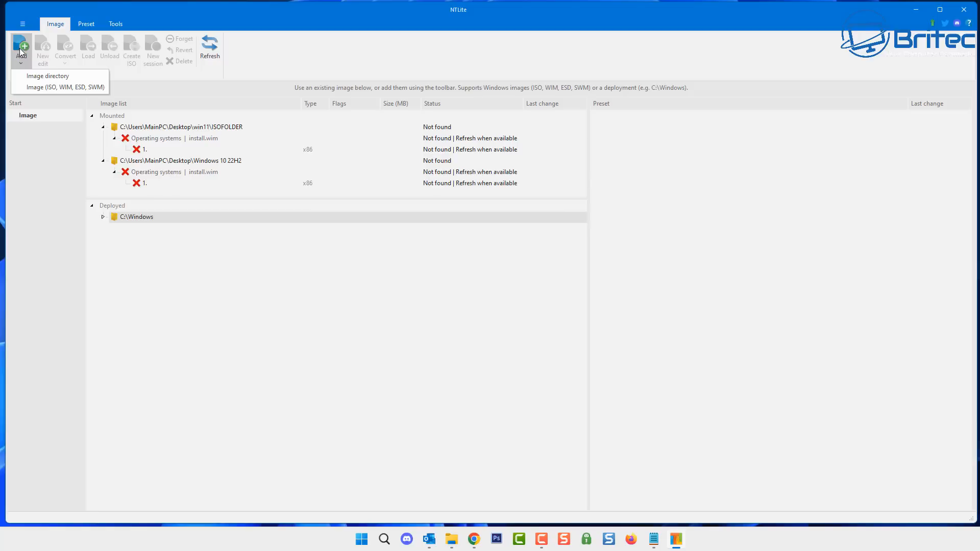
click(53, 88)
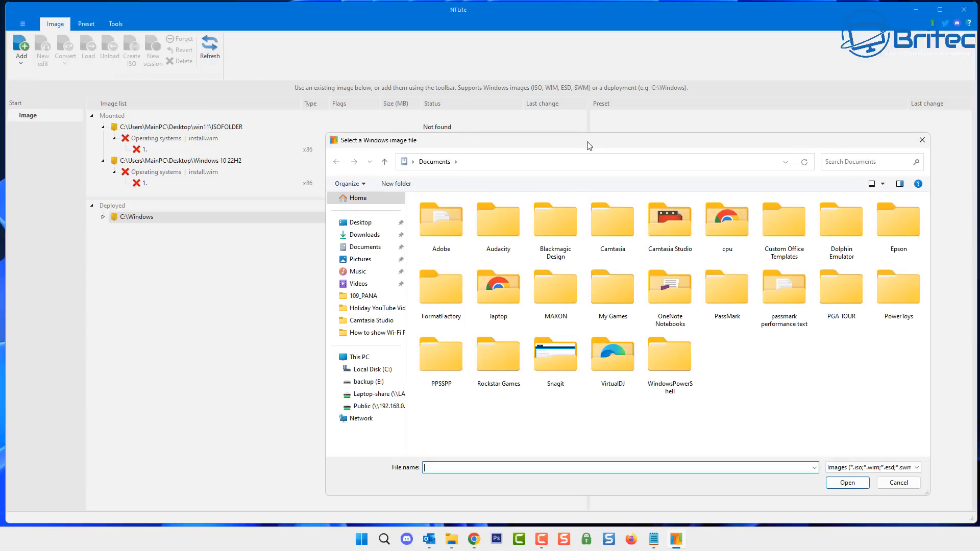
drag(591, 146, 504, 147)
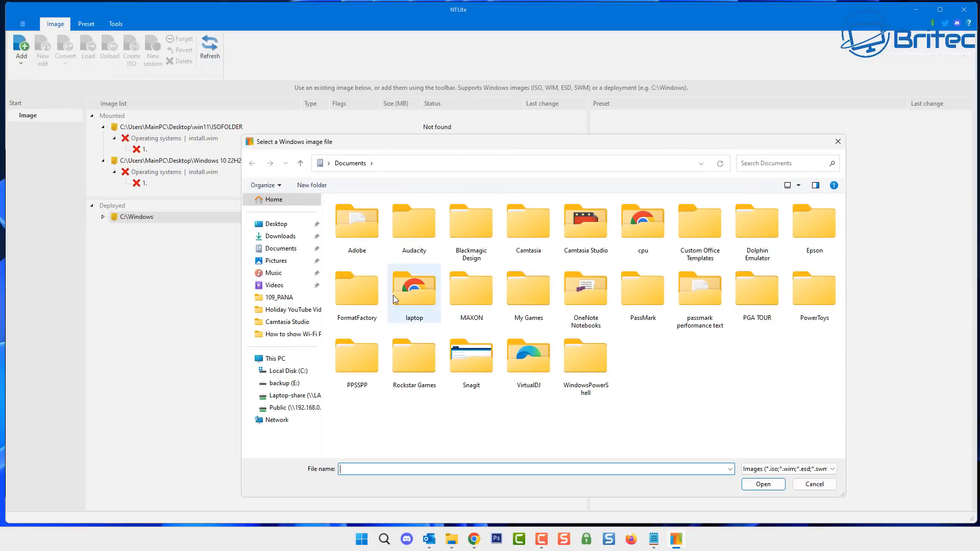
click(276, 358)
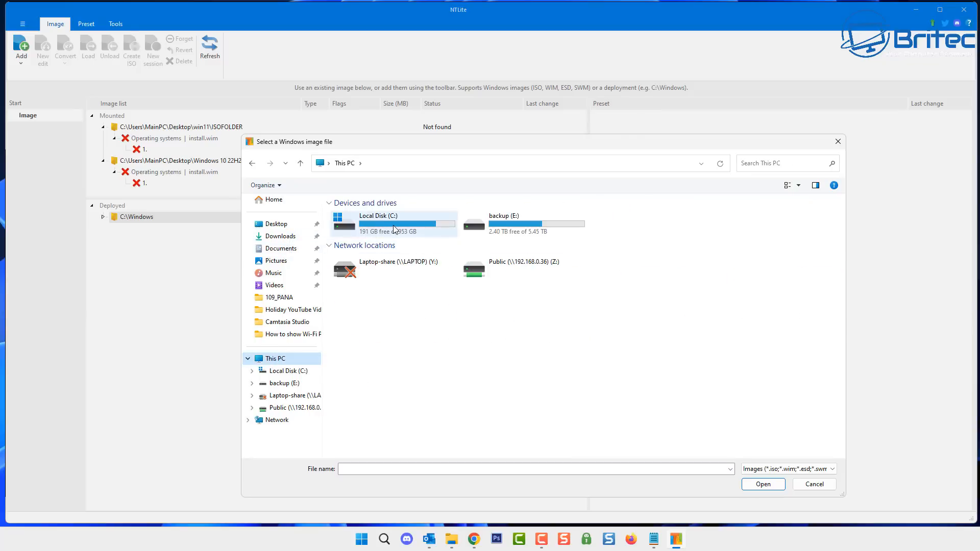
double_click(396, 230)
scroll(396, 377, down, 2)
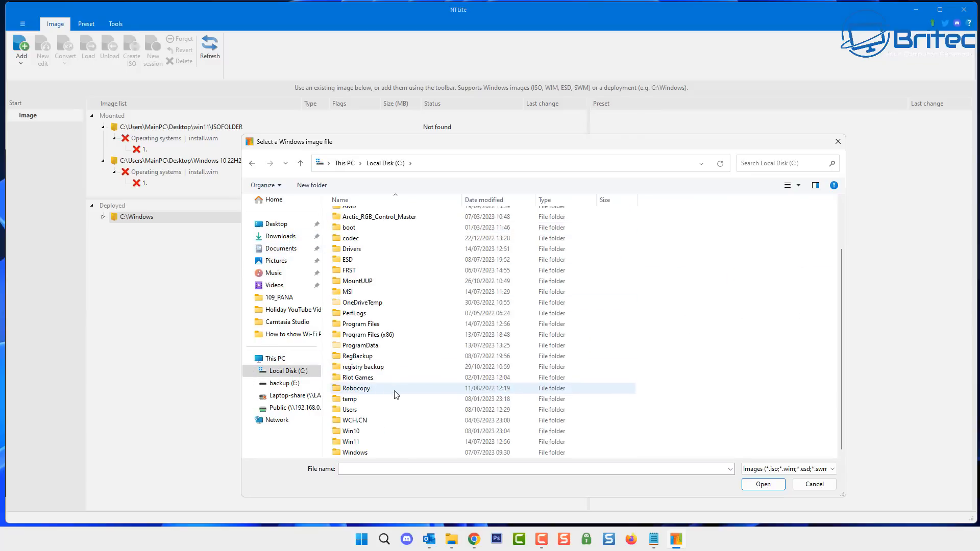
click(369, 442)
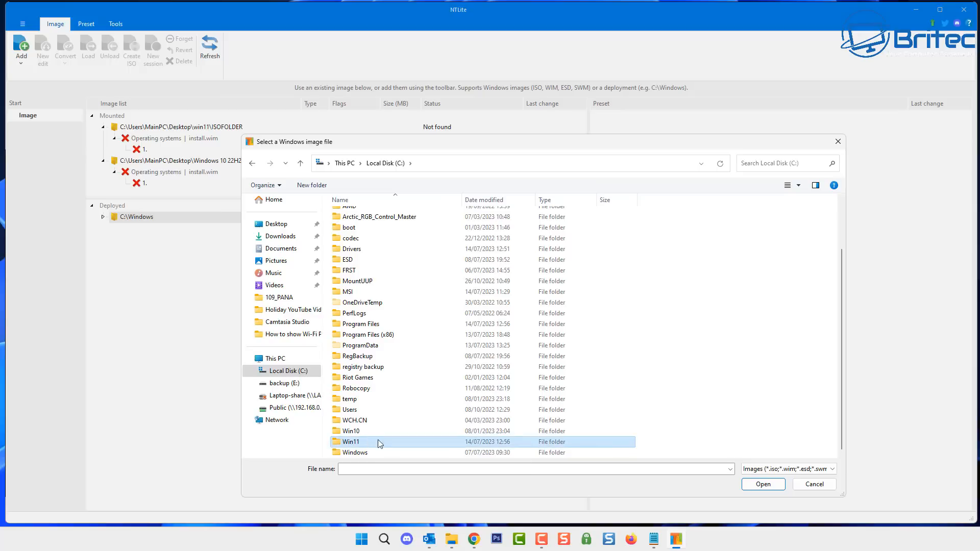
click(777, 489)
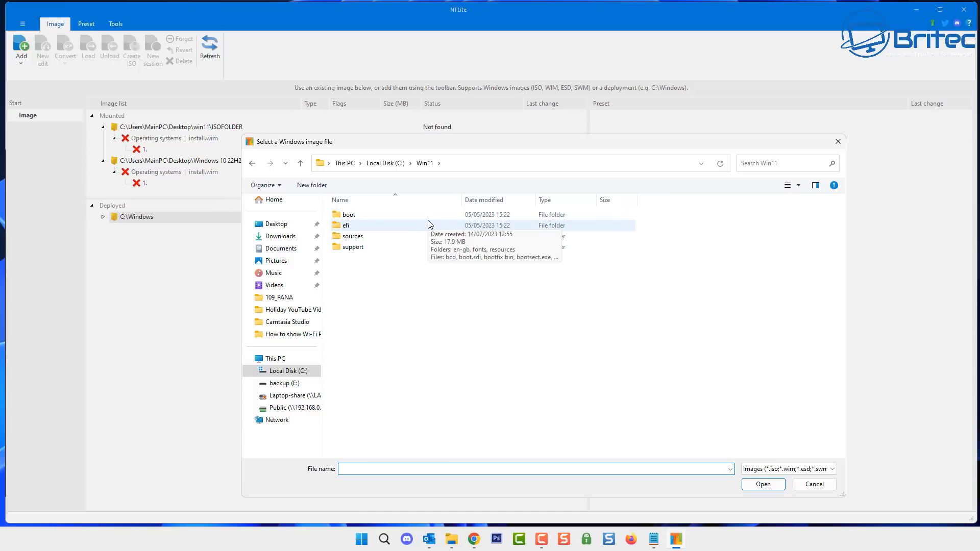
double_click(356, 238)
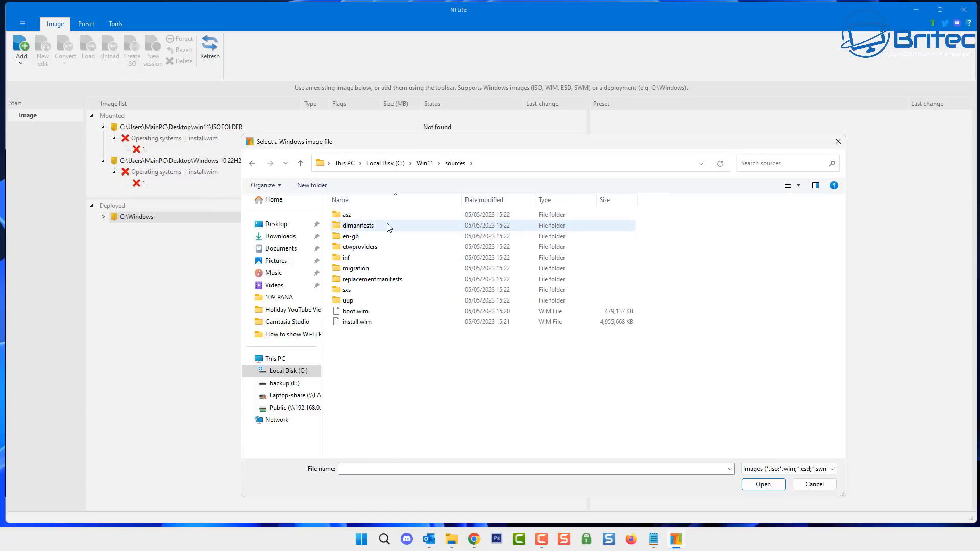
click(360, 323)
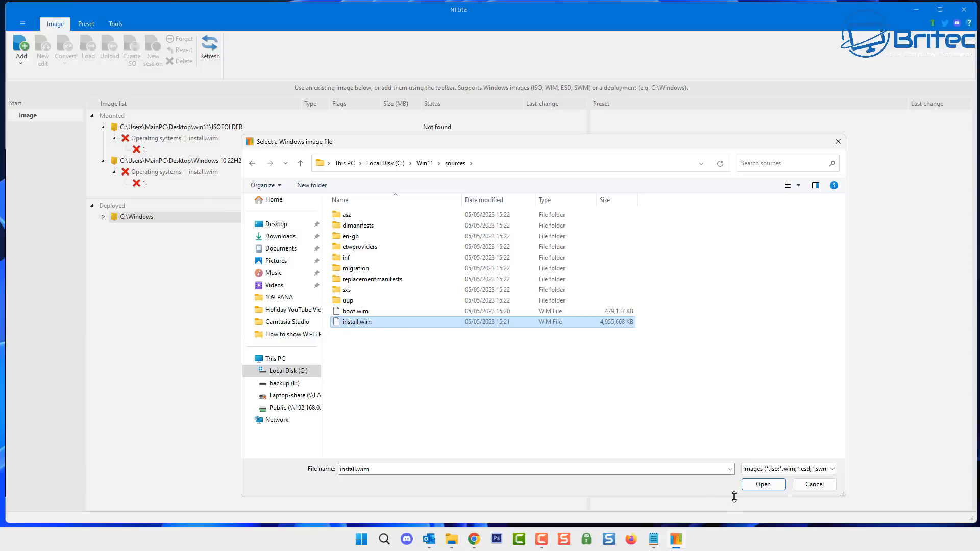
click(761, 485)
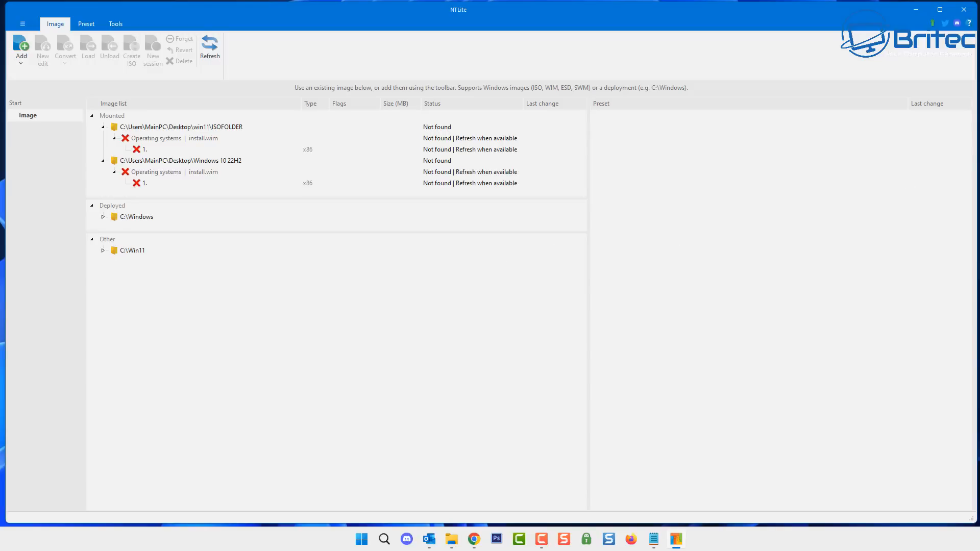
Load the Windows 11 Pro edition from the C:\Win11 image and open its update integration page.
click(103, 250)
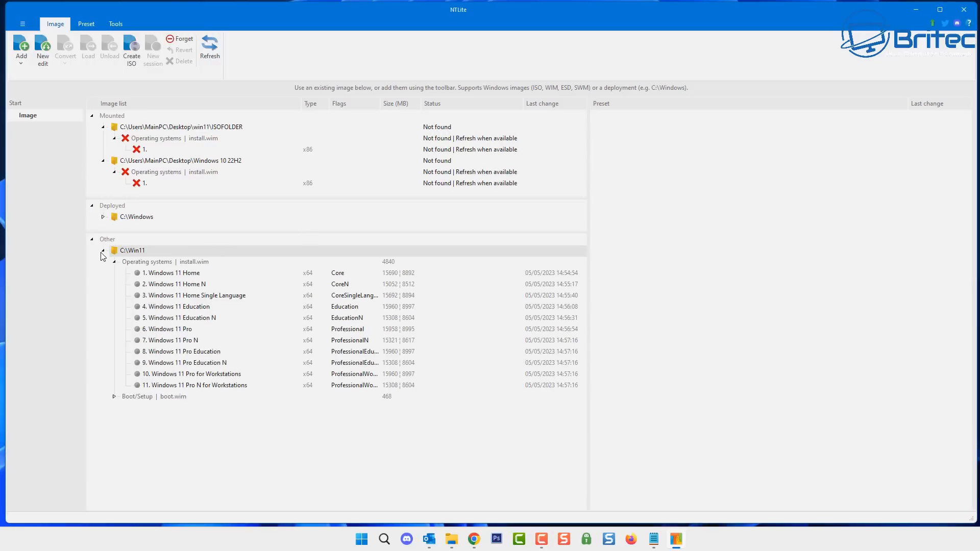
click(166, 330)
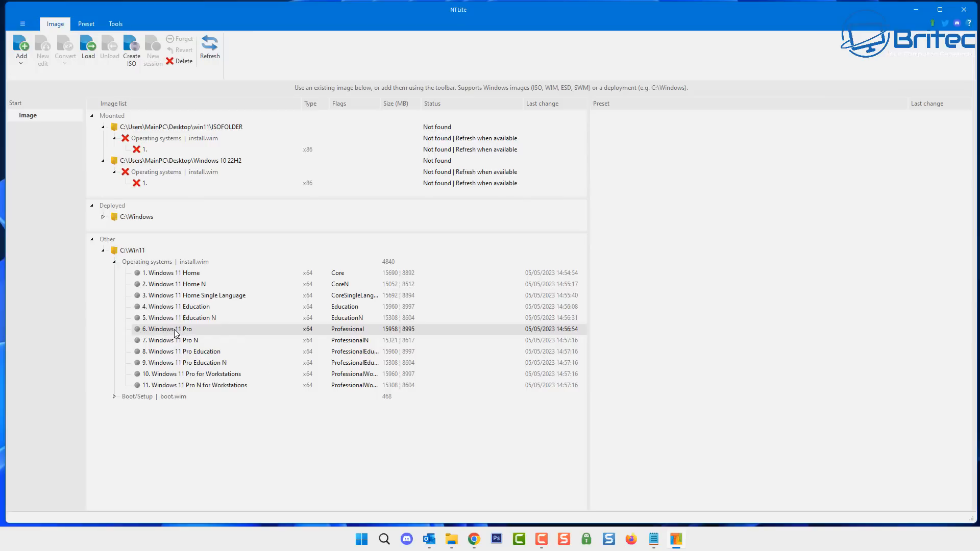
double_click(175, 331)
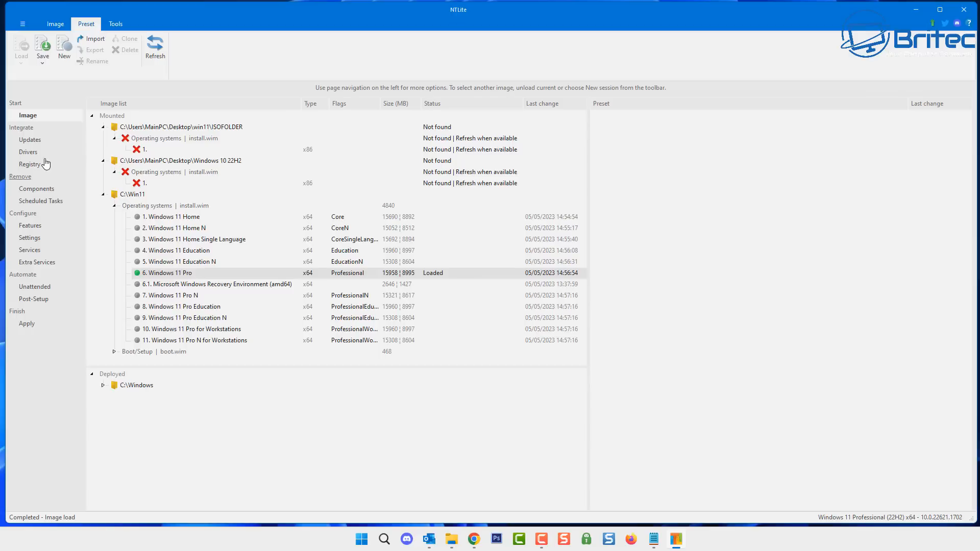
click(32, 141)
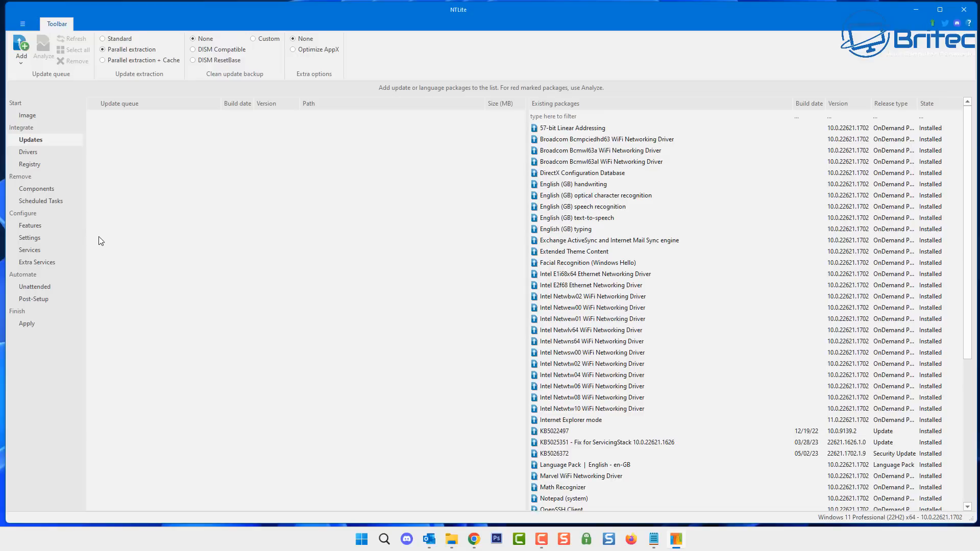
Queue all drivers from the C:\Drivers directory for integration into the image.
click(30, 153)
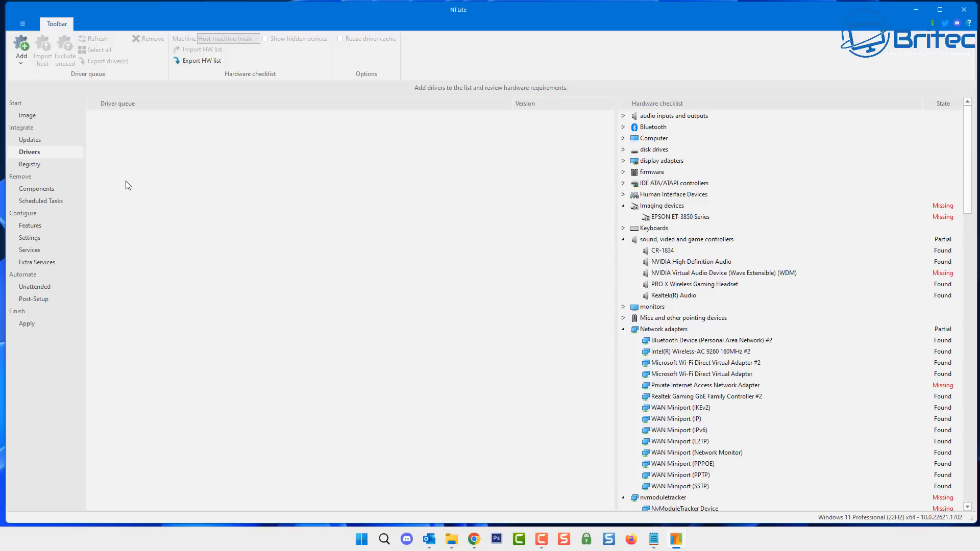
click(26, 49)
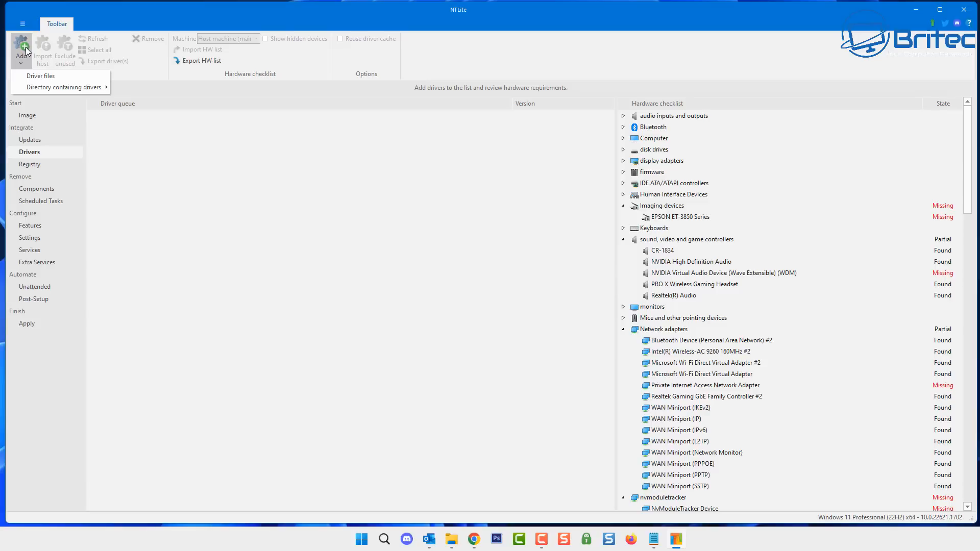
mouse_move(44, 91)
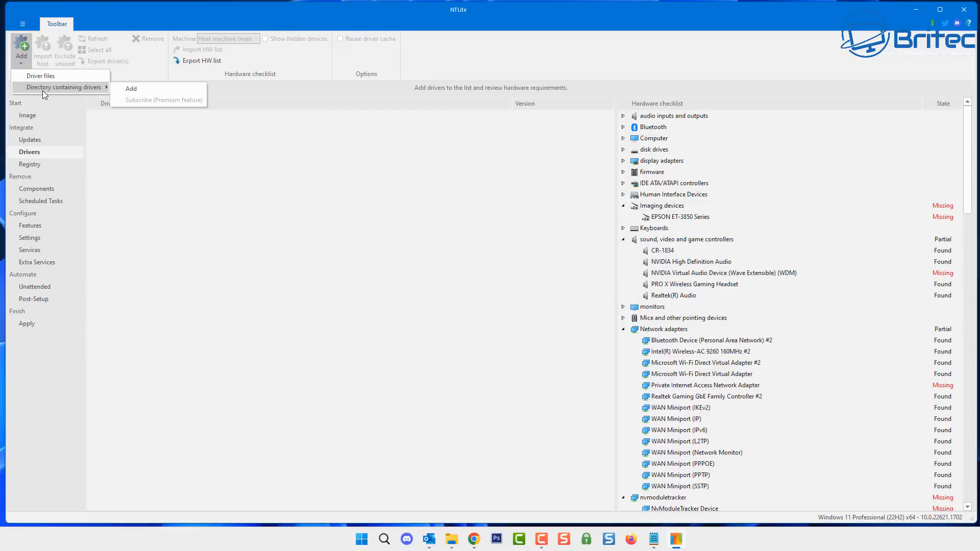
click(137, 89)
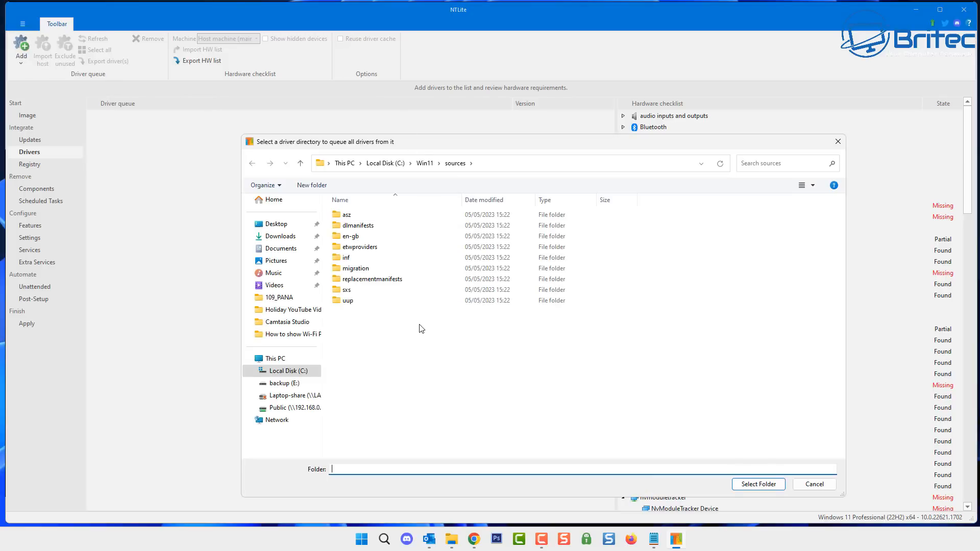
click(284, 373)
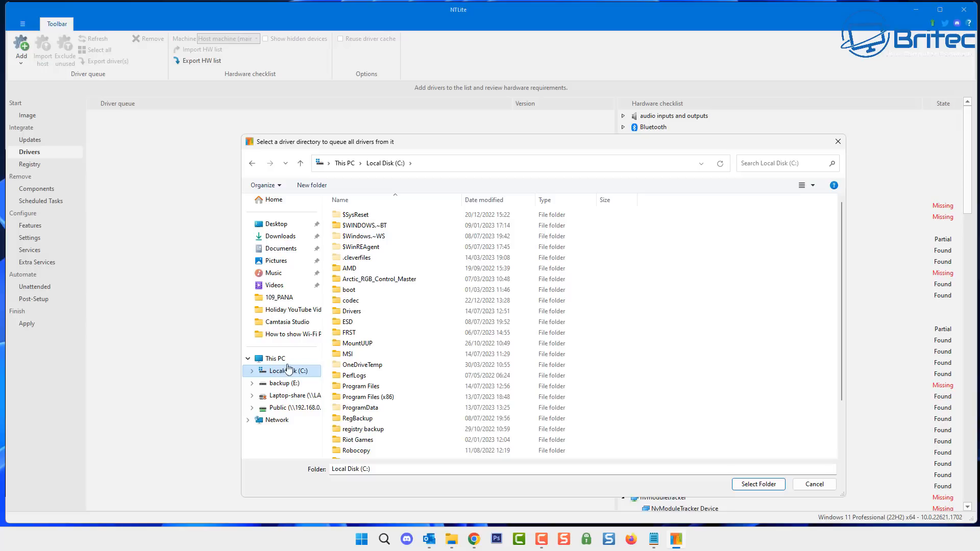
click(365, 315)
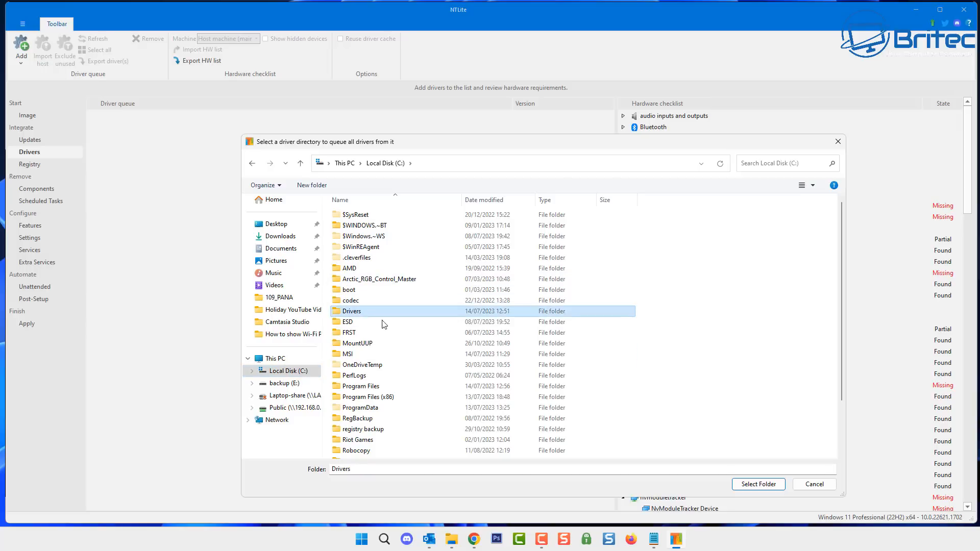
click(763, 483)
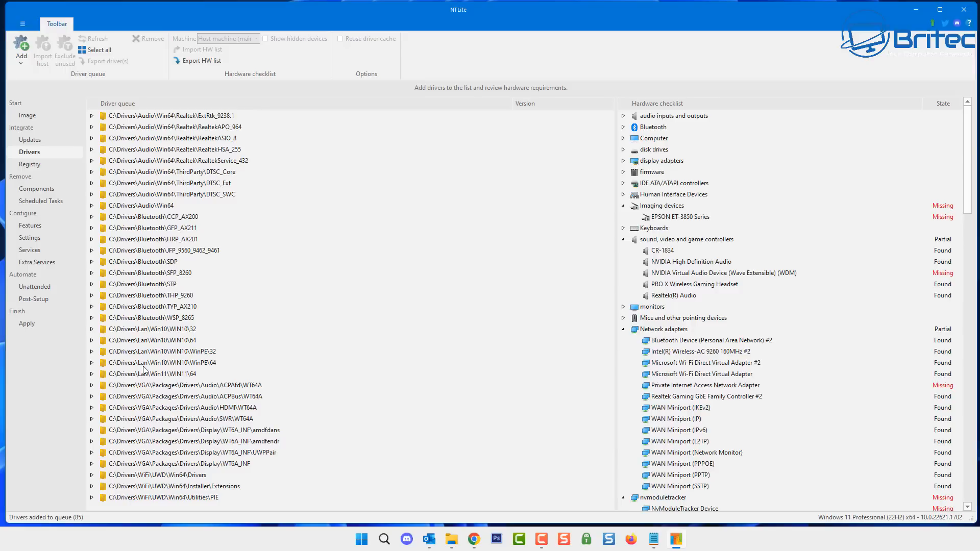
Enqueue the latest online updates for Windows 11 22H2 x64, also including KB5019178 and KB5011048.
click(29, 140)
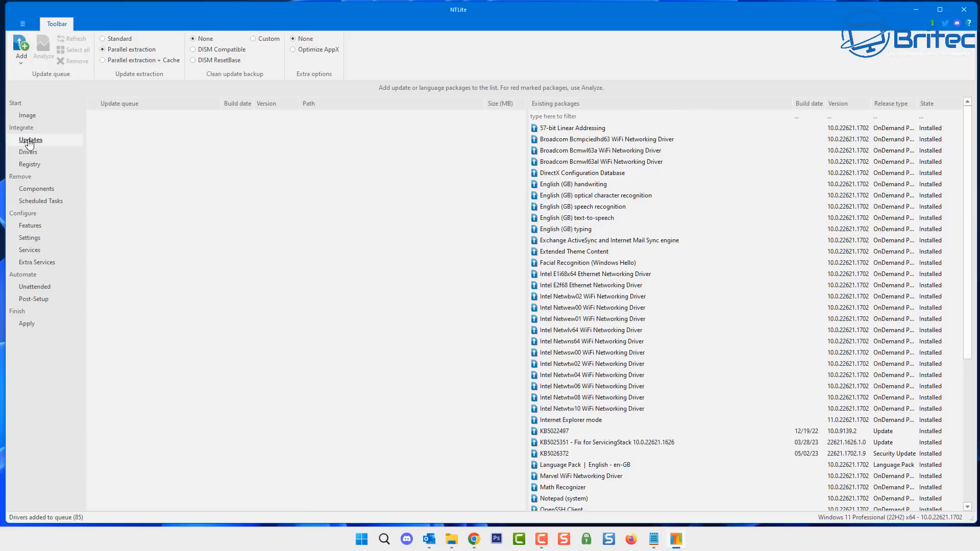
click(21, 49)
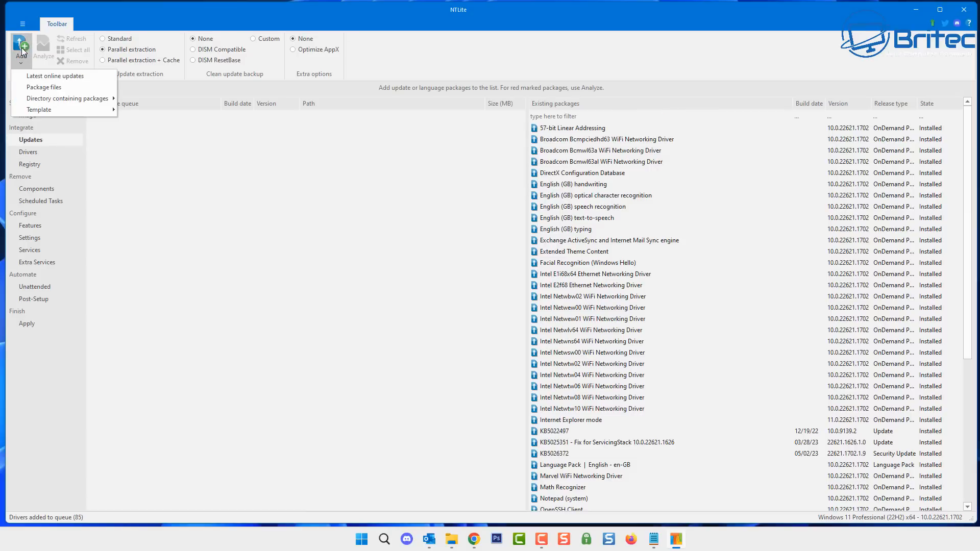
click(34, 77)
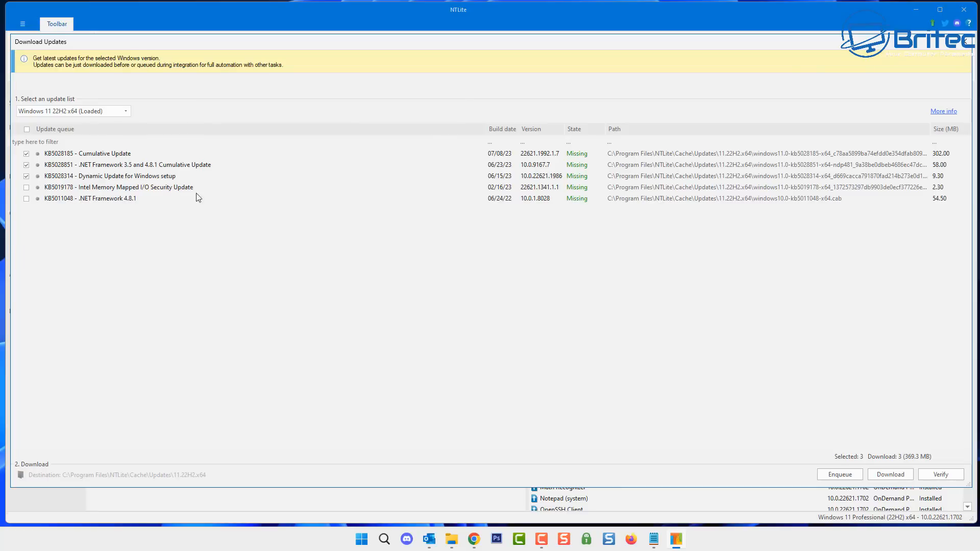
click(26, 188)
click(26, 198)
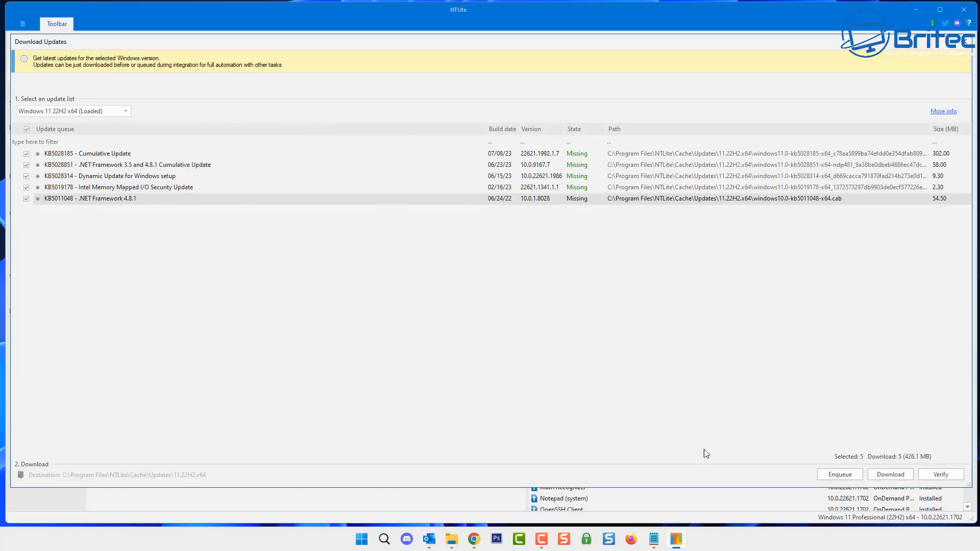
click(840, 474)
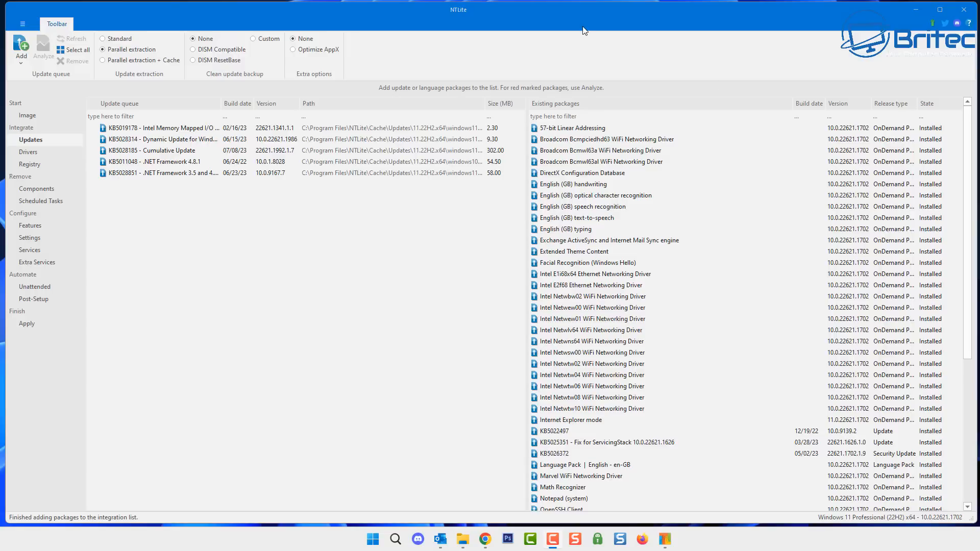
Go to the registry integration page, examine the background-app tweaks in C:\tweaks\Reg_5_Apps.reg in Notepad, and close the file.
click(29, 165)
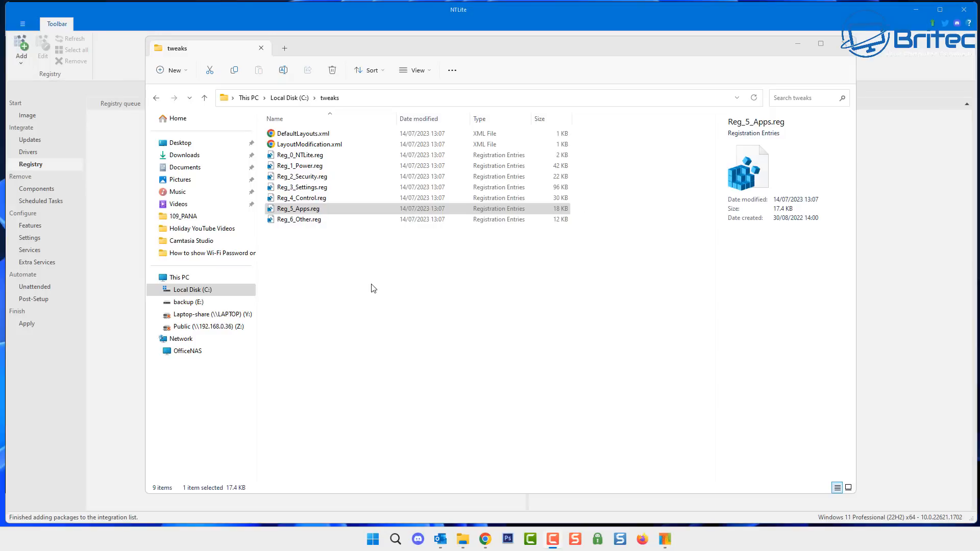
click(306, 211)
right_click(305, 212)
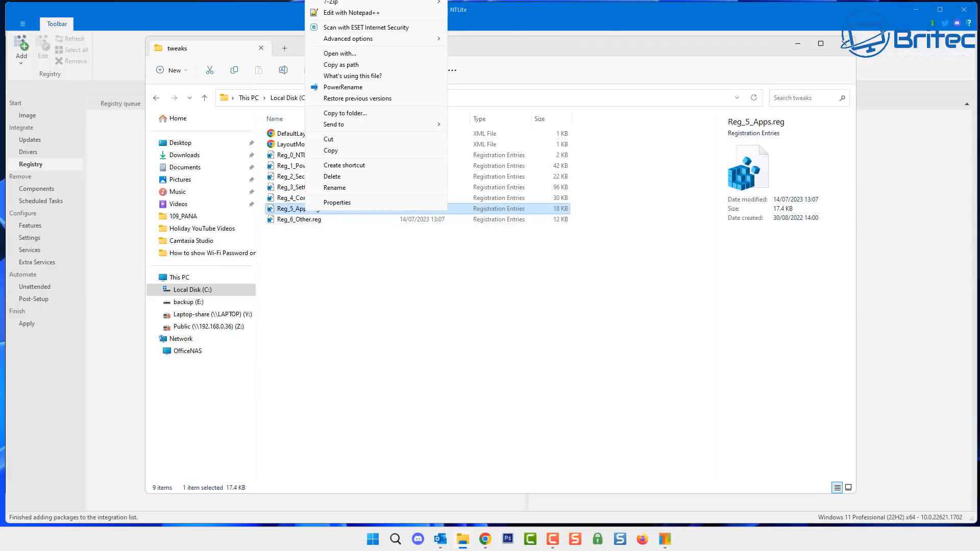
click(352, 2)
click(547, 191)
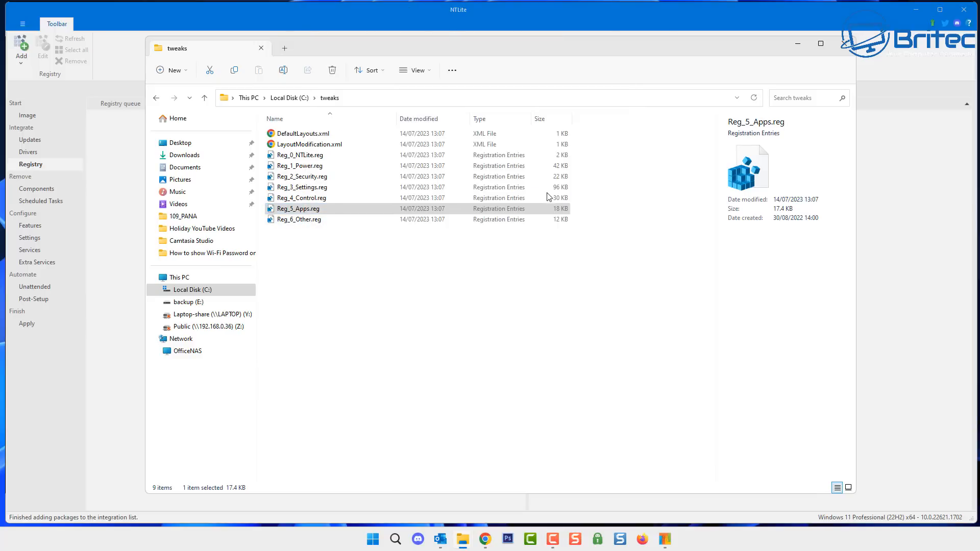
click(470, 13)
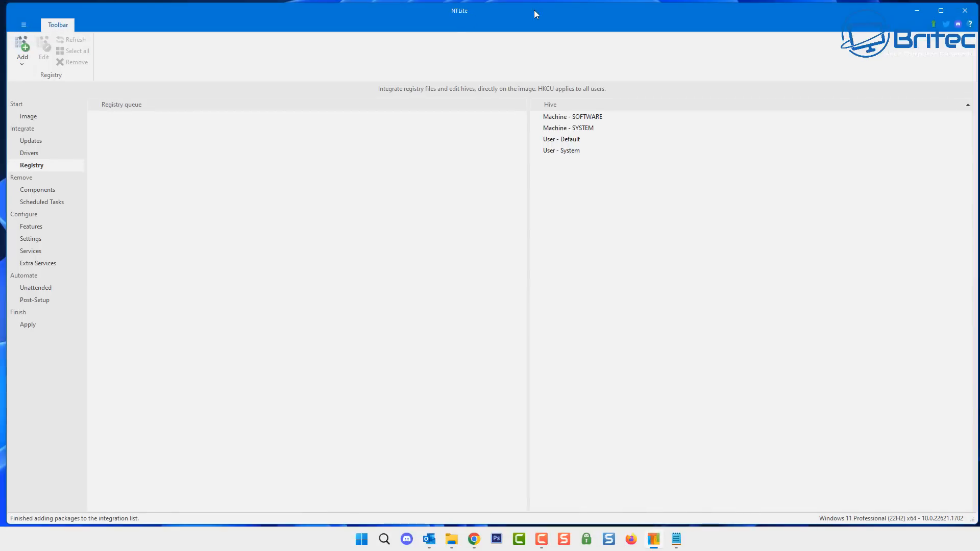
mouse_move(681, 545)
click(671, 475)
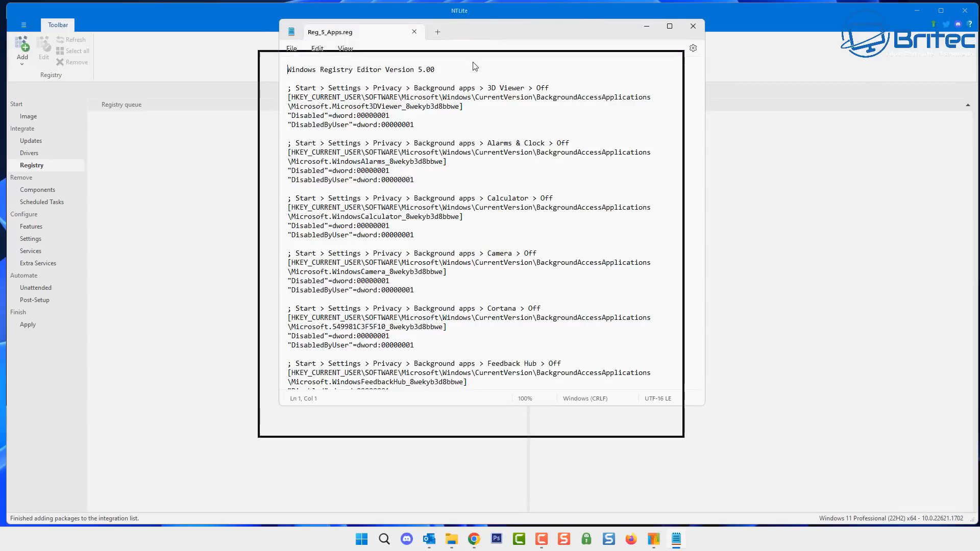
drag(494, 34, 455, 104)
scroll(444, 213, down, 7)
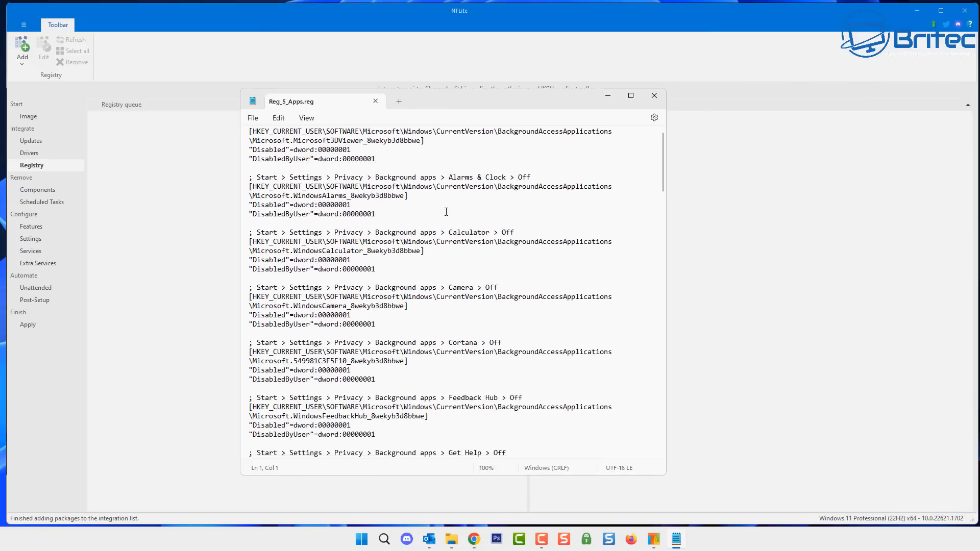
scroll(438, 214, down, 5)
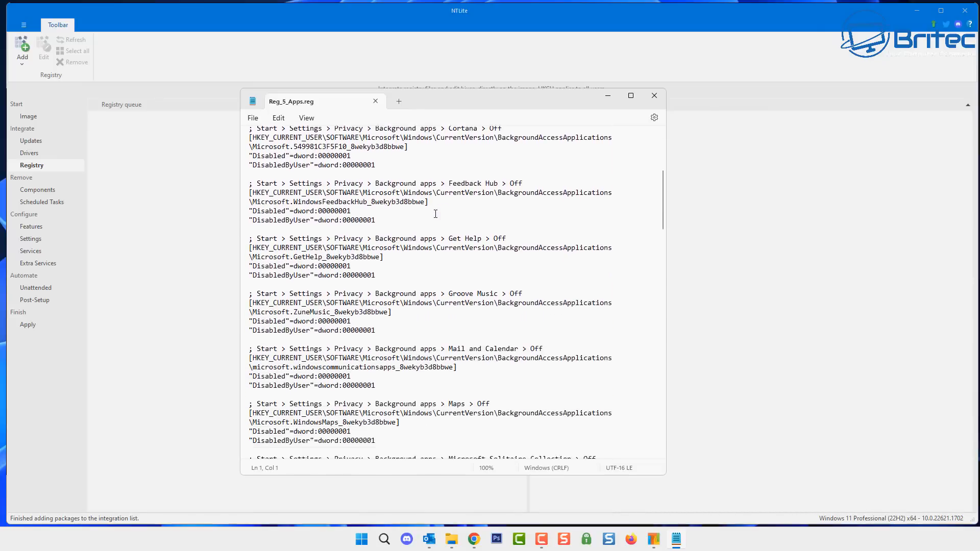
scroll(427, 214, down, 10)
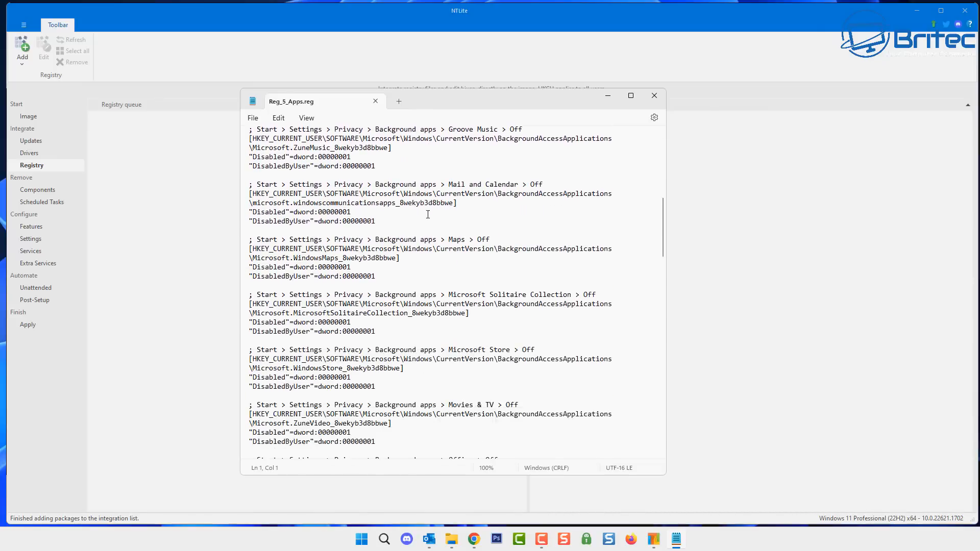
scroll(427, 215, down, 10)
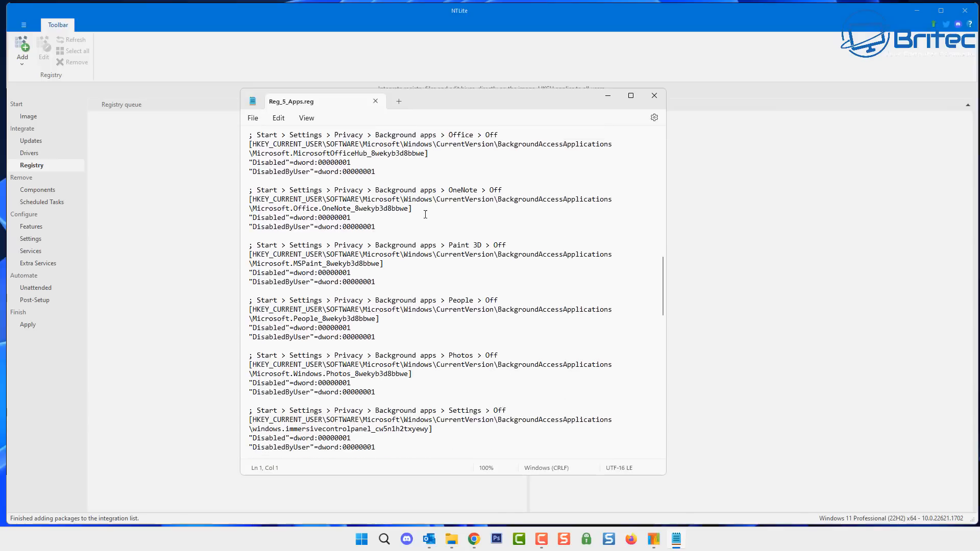
scroll(422, 215, down, 4)
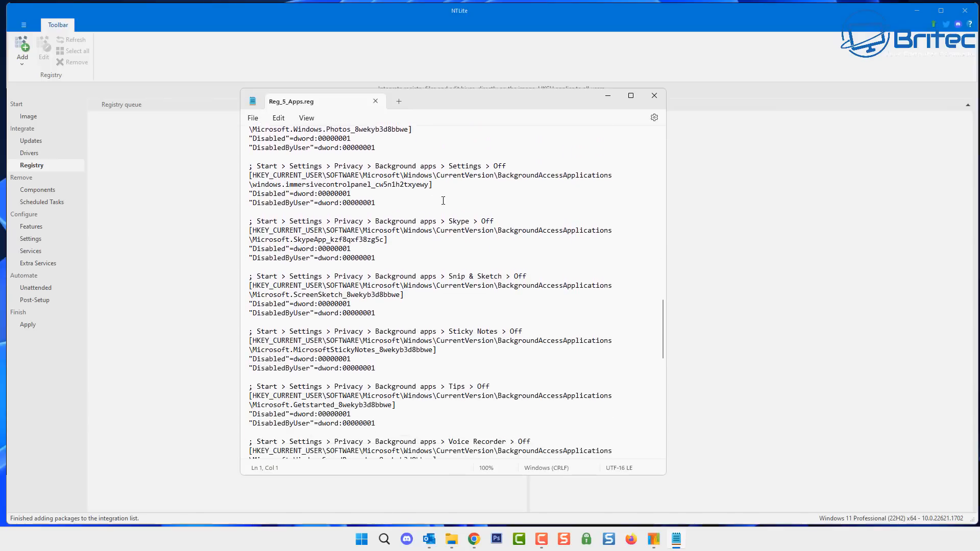
click(654, 96)
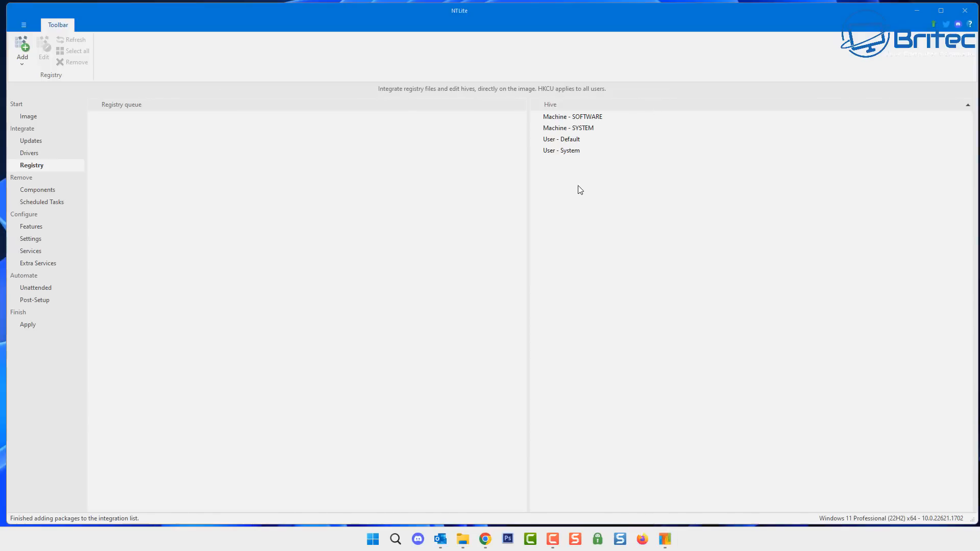
Examine the Windows settings tweaks in C:\tweaks\Reg_3_Settings.reg in Notepad, then close the file and the tweaks folder.
mouse_move(458, 543)
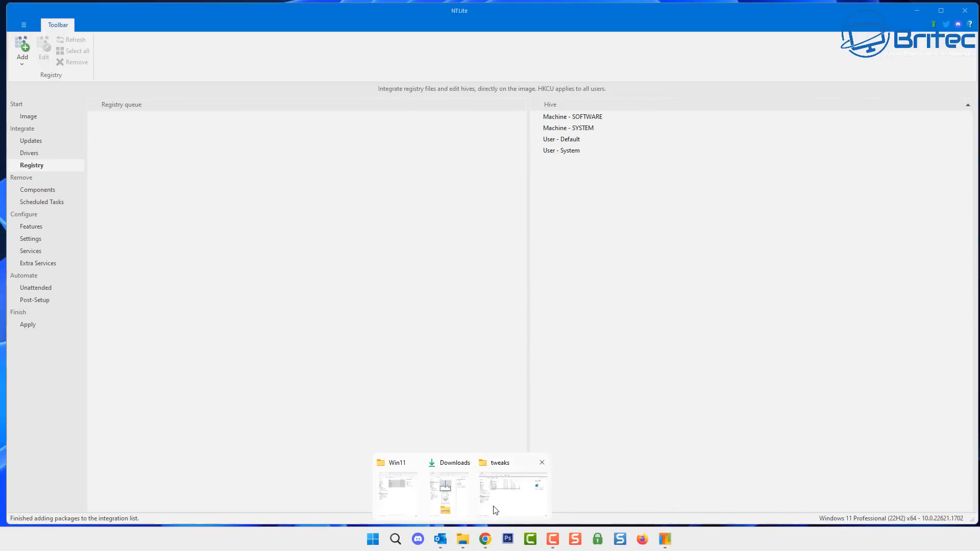
click(514, 493)
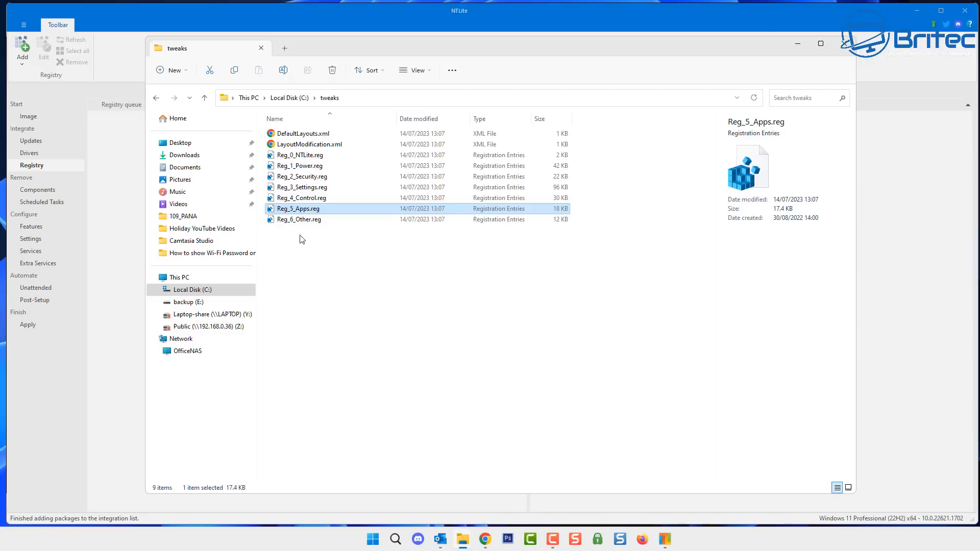
click(297, 189)
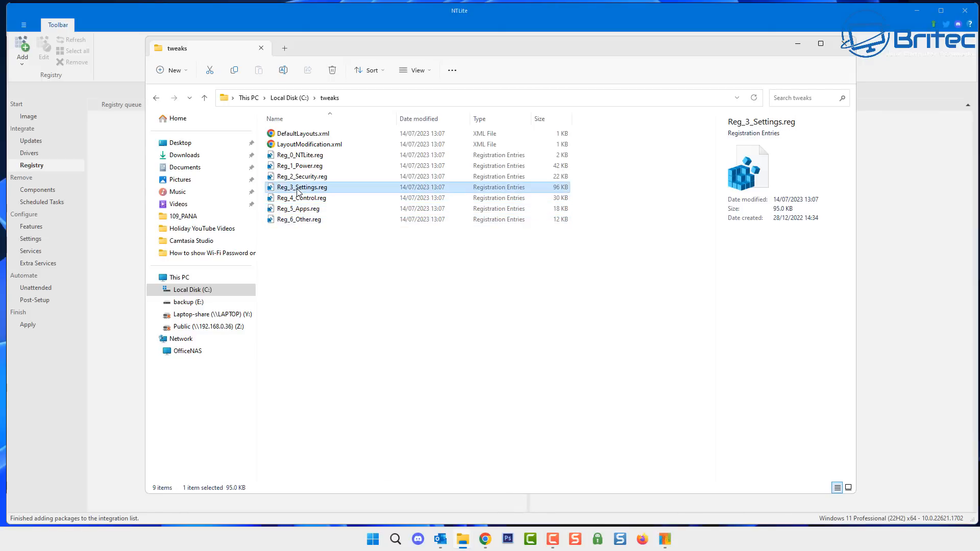
right_click(298, 188)
click(322, 209)
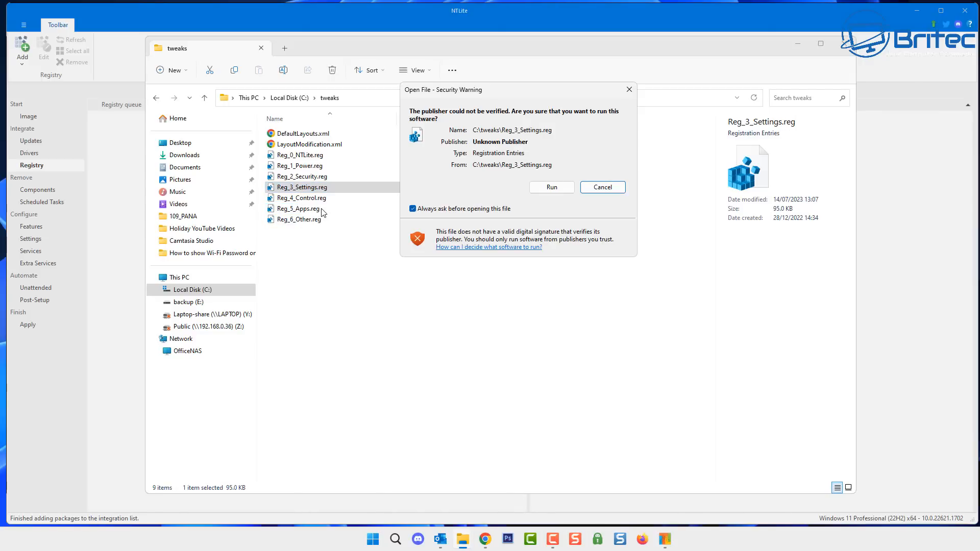
click(545, 188)
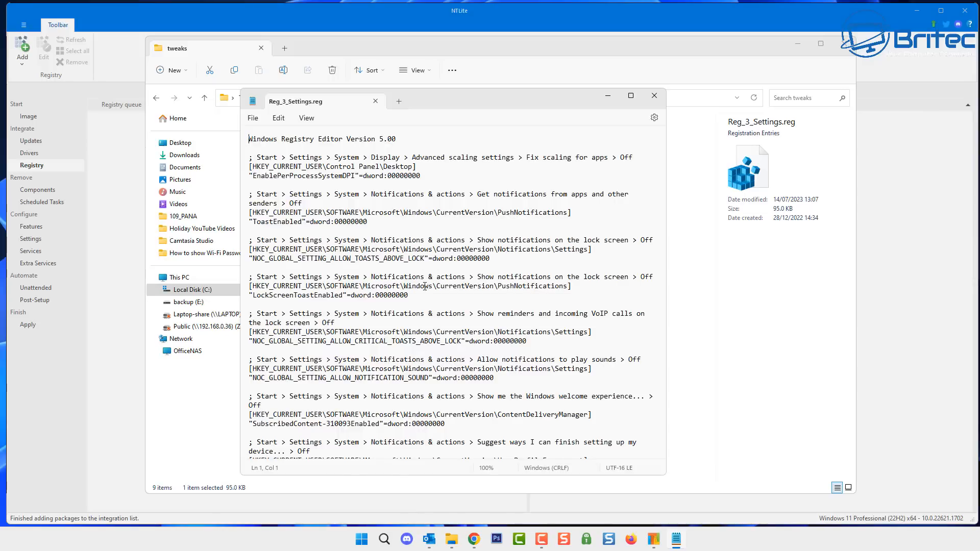
scroll(424, 288, down, 1)
scroll(424, 287, down, 4)
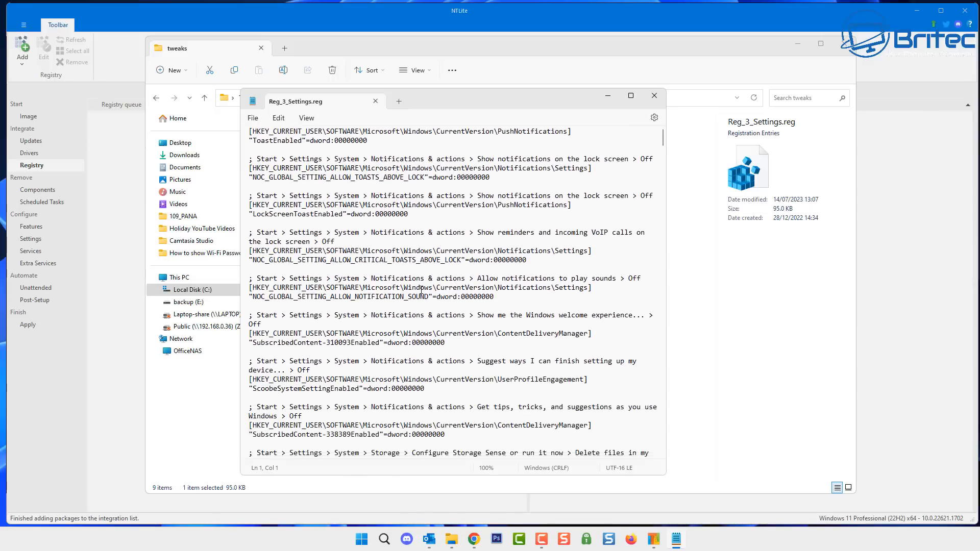
scroll(421, 291, down, 8)
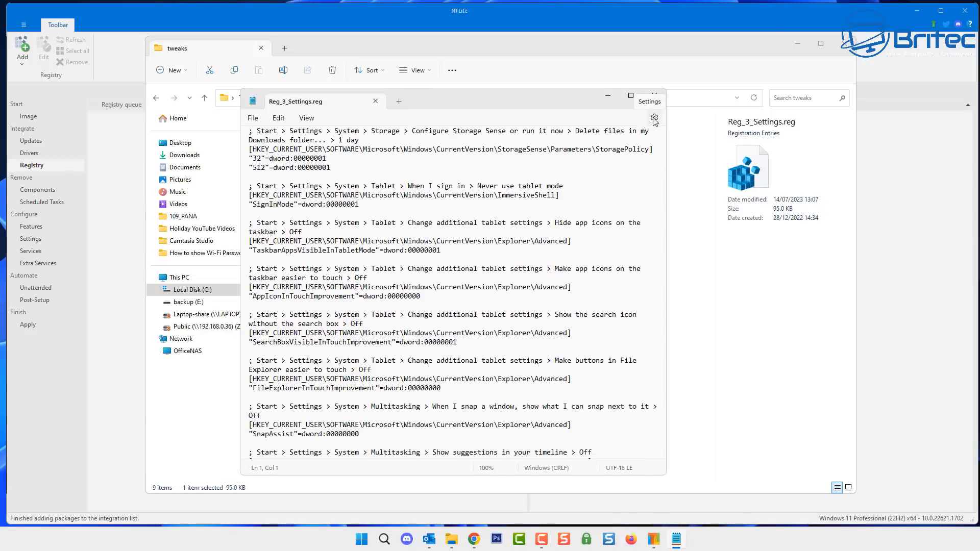
click(655, 96)
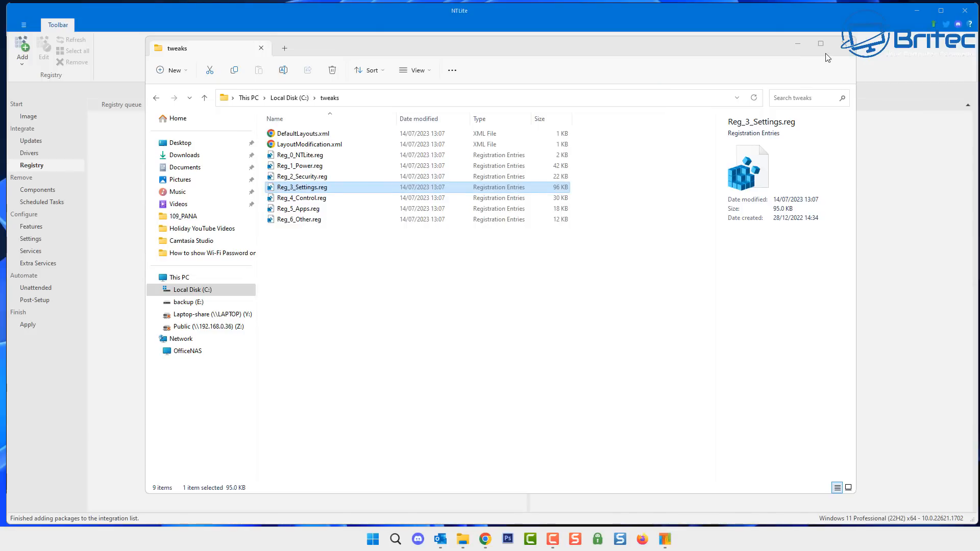
click(837, 45)
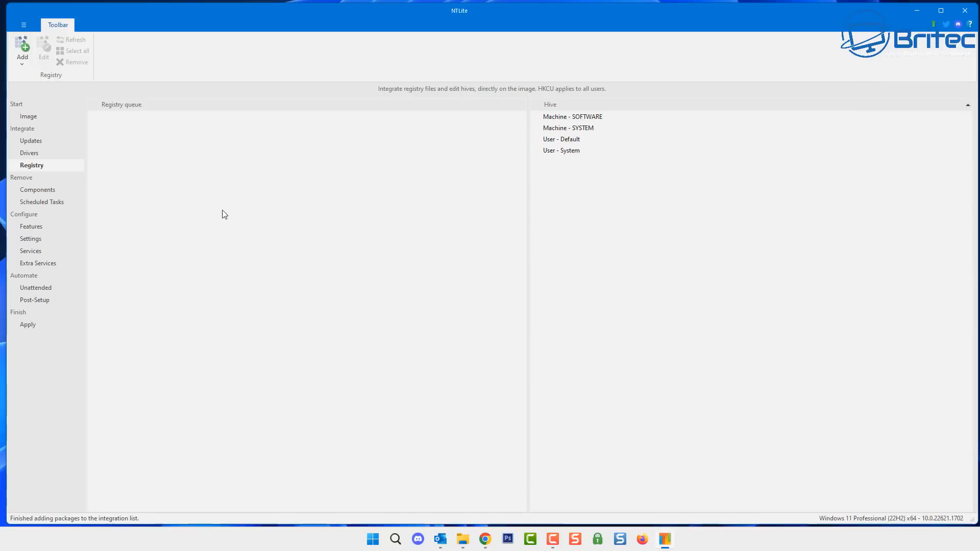
Queue the registry files from the C:\tweaks directory for integration into the image.
click(21, 63)
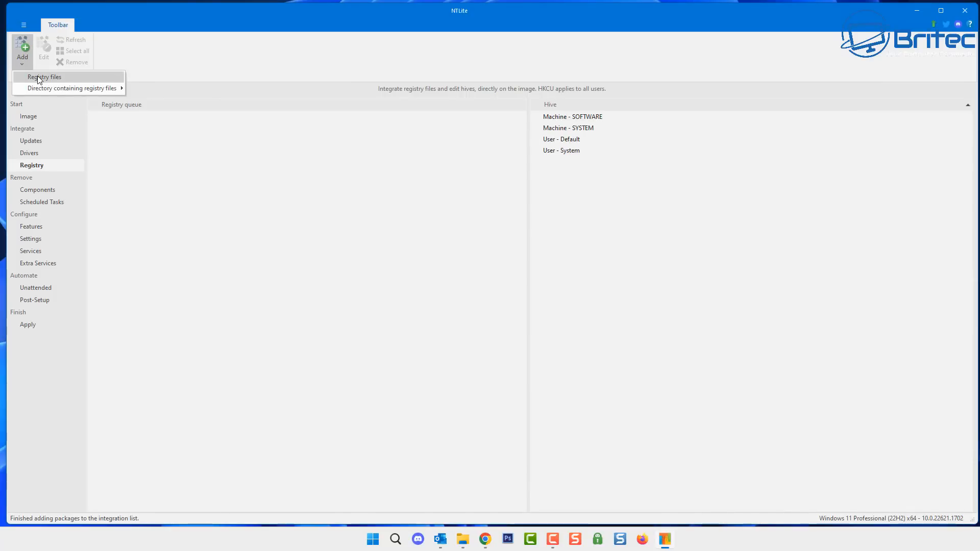
mouse_move(47, 91)
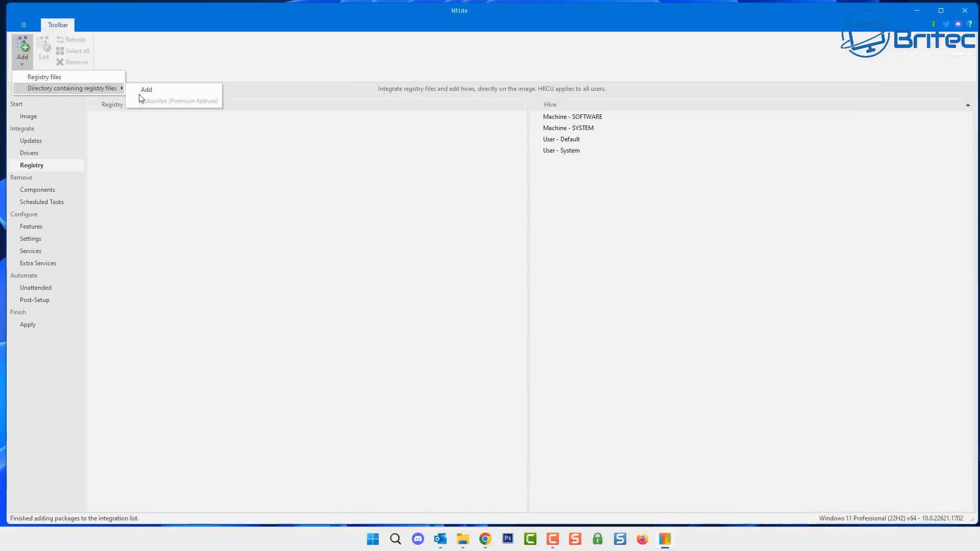
click(174, 94)
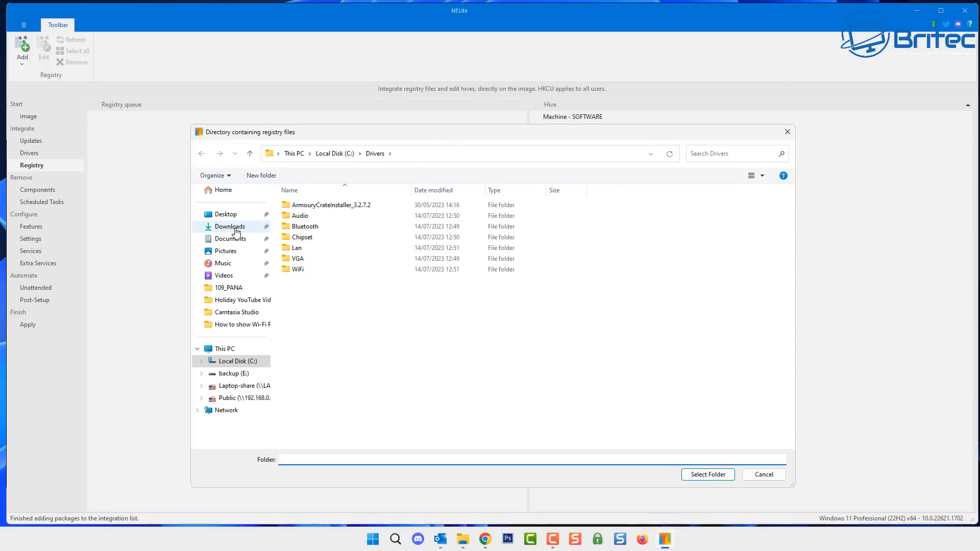
click(231, 363)
scroll(338, 356, down, 3)
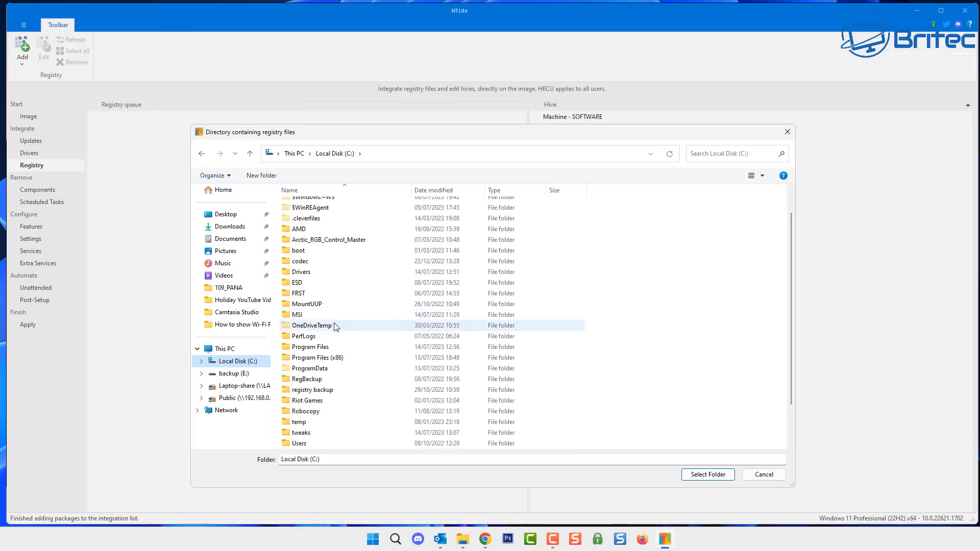
click(316, 391)
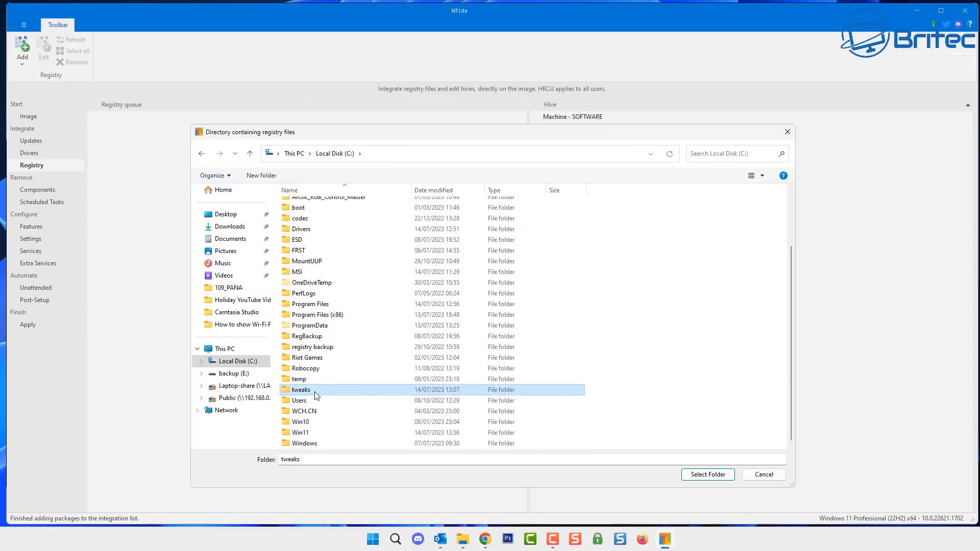
click(705, 479)
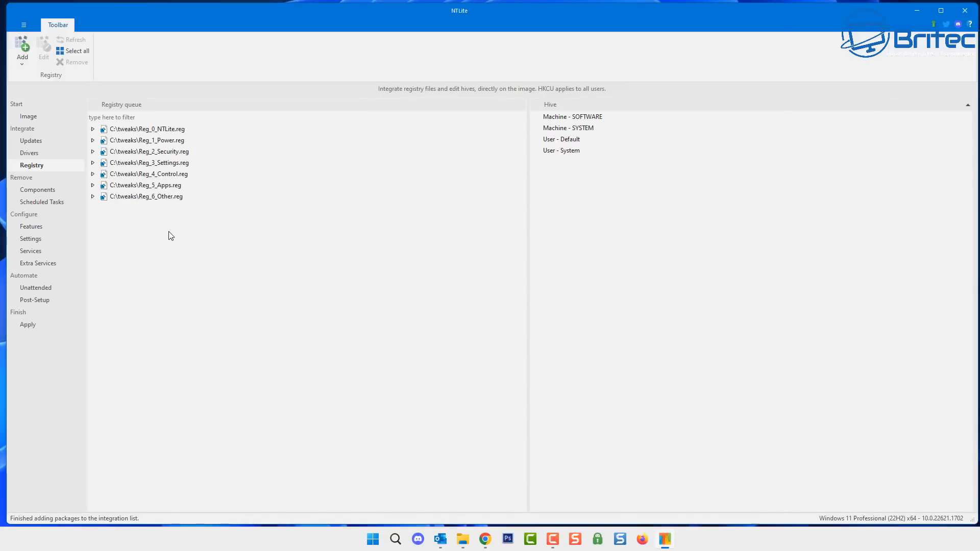
Examine the registry keys contained in the queued Reg_6_Other.reg, Reg_5_Apps.reg and Reg_4_Control.reg files.
click(93, 197)
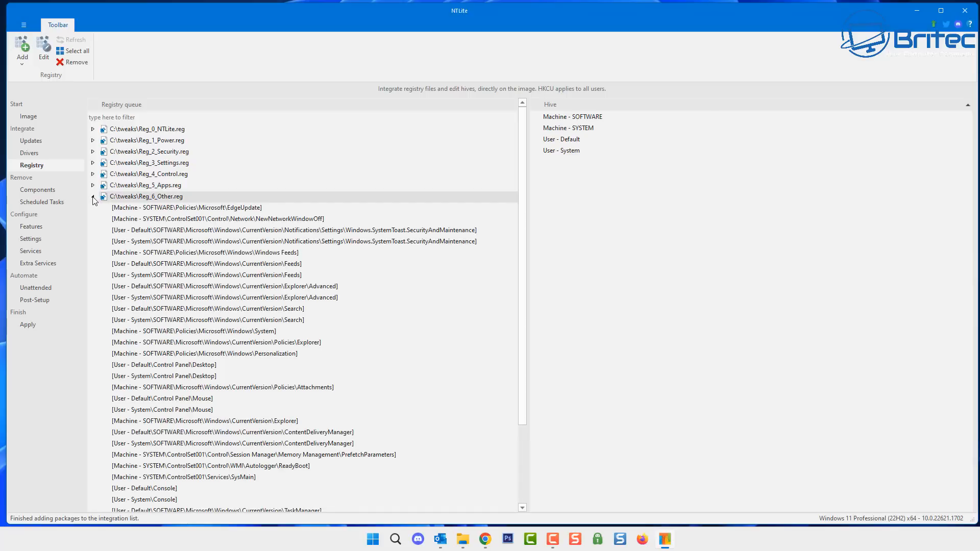
click(93, 197)
click(93, 186)
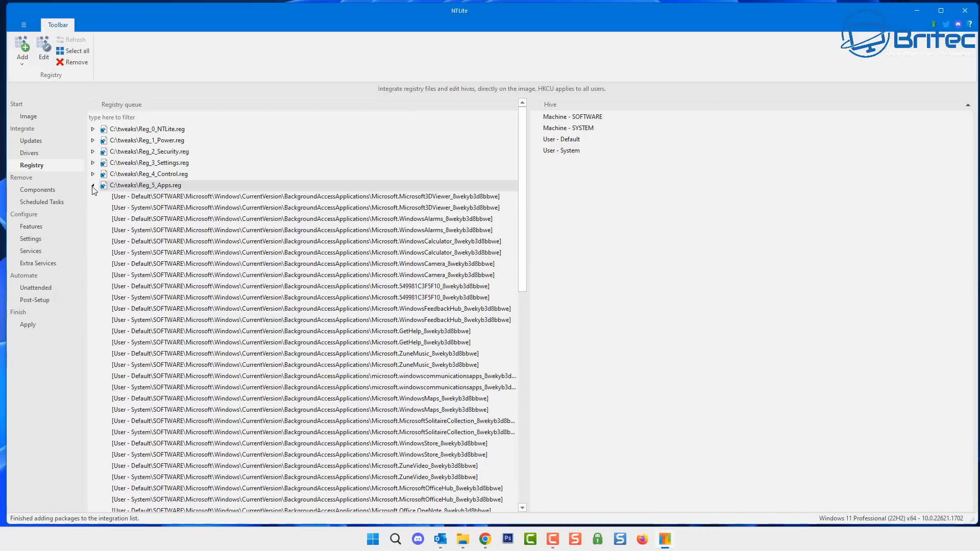
click(93, 186)
click(93, 174)
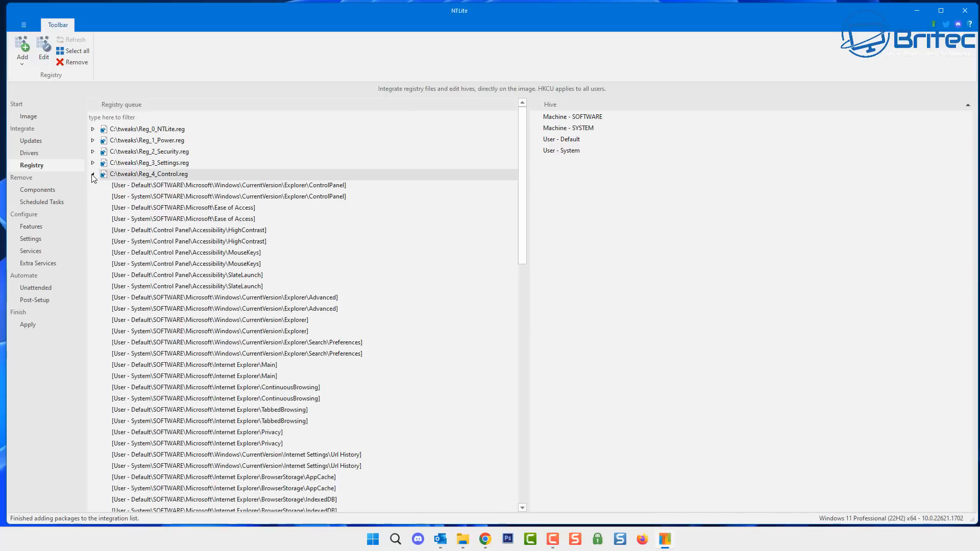
click(93, 174)
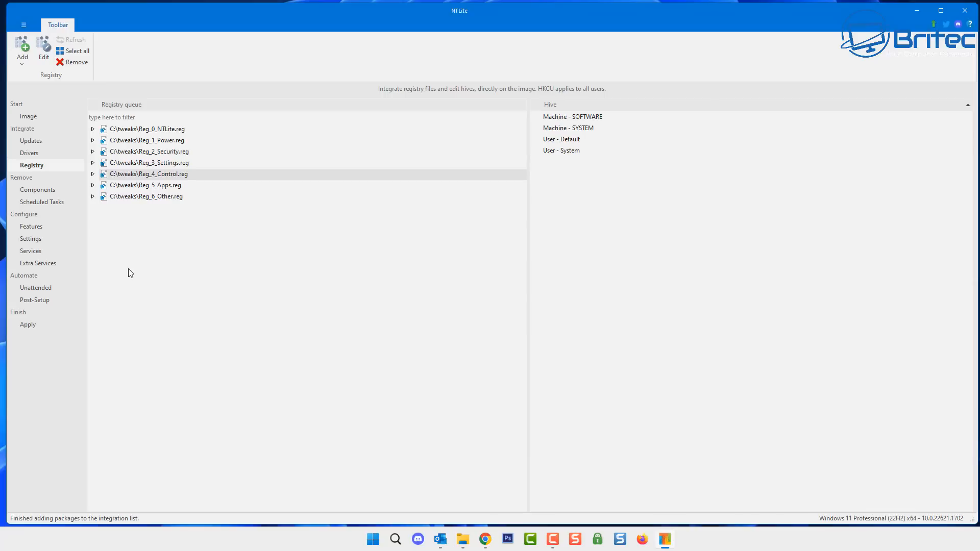
Go to component removal, accept the warning, and uncheck Cortana, Feedback Hub and Get Help among the Windows apps.
click(41, 192)
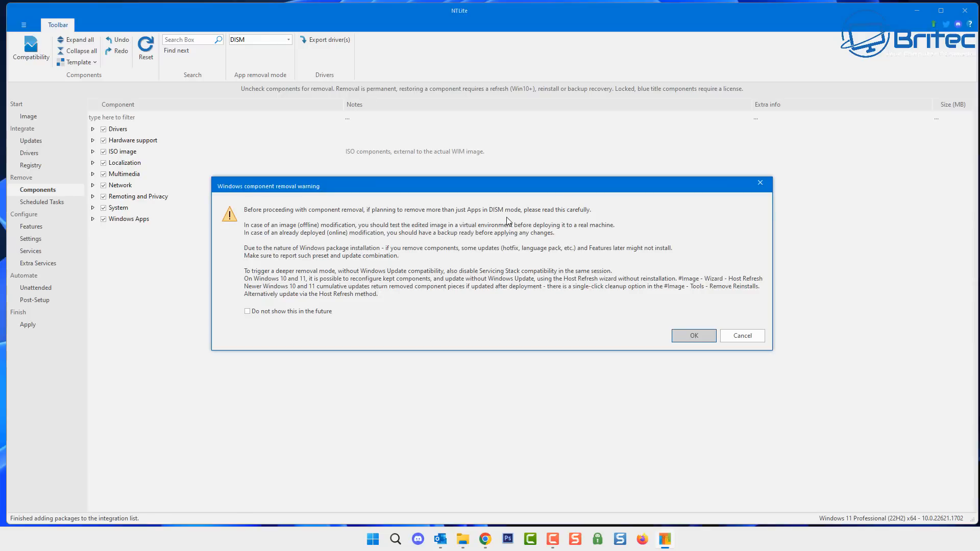
click(703, 337)
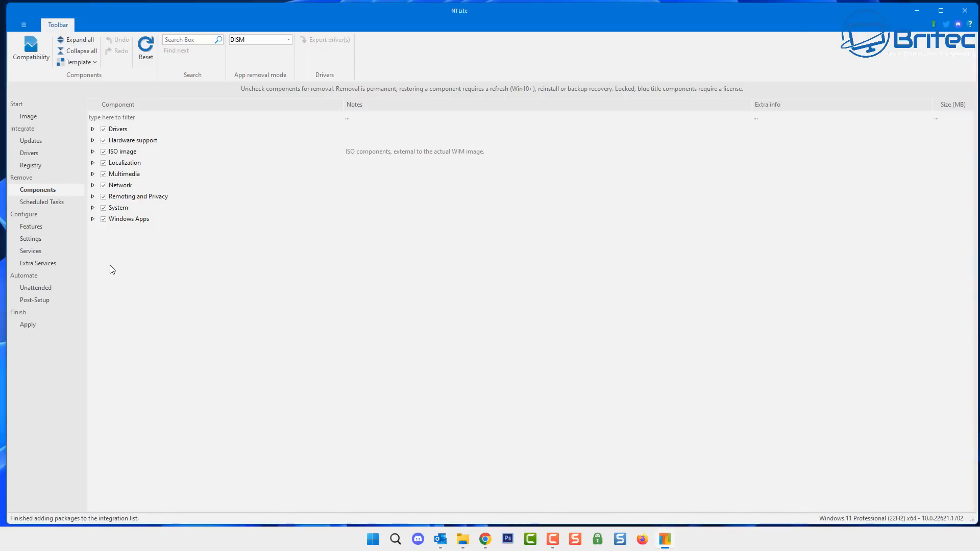
click(93, 219)
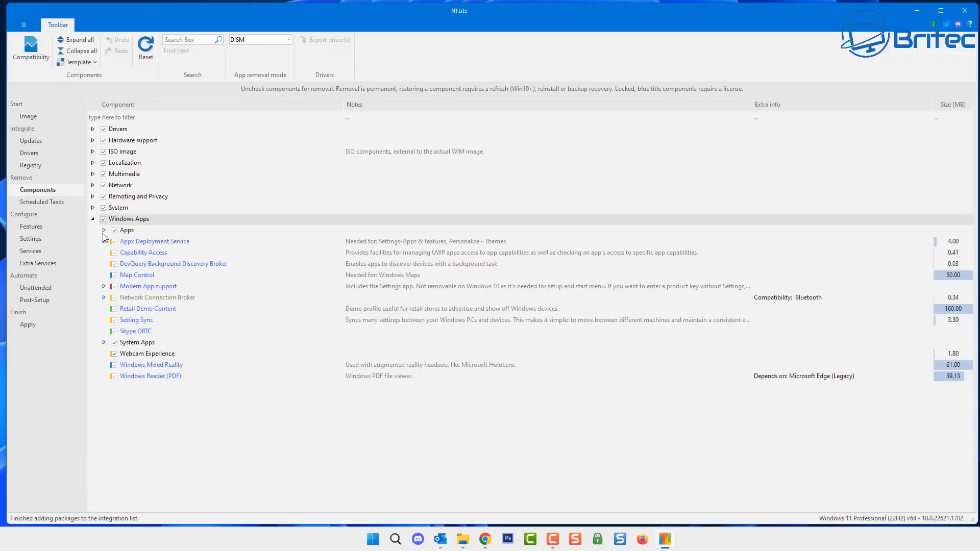
click(104, 231)
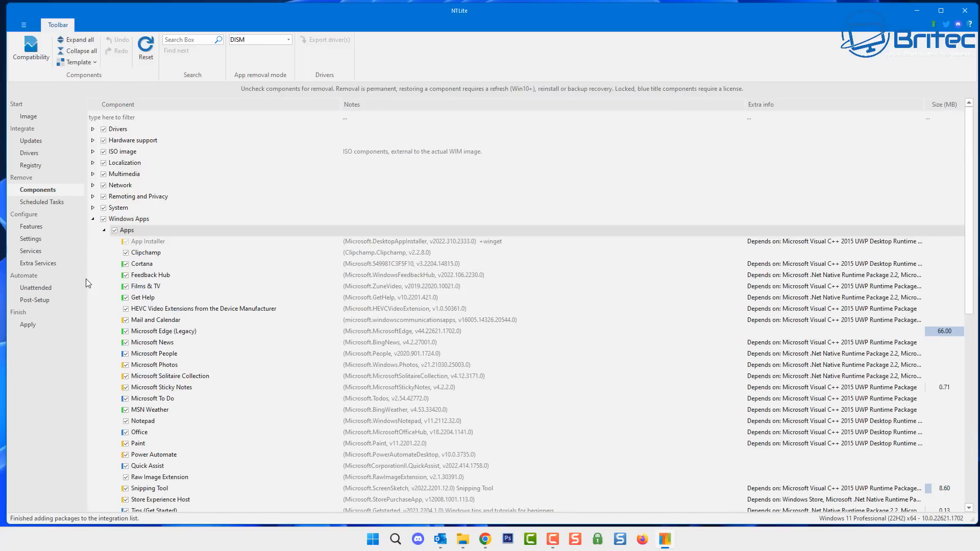
click(126, 265)
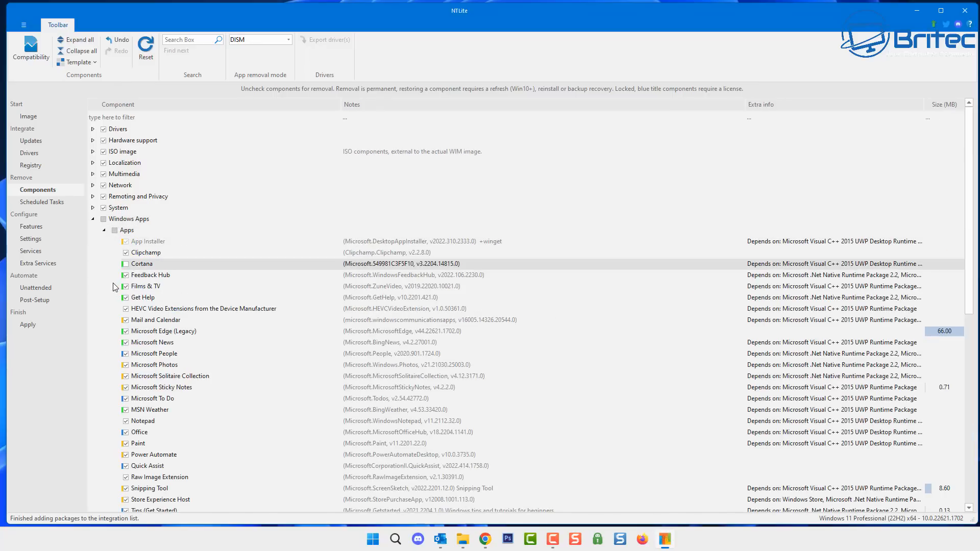
click(126, 276)
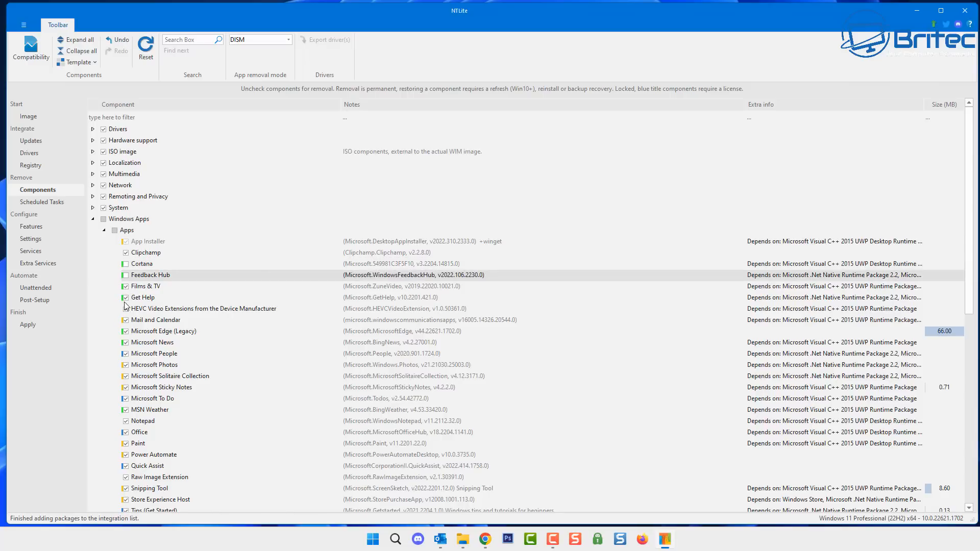
click(125, 298)
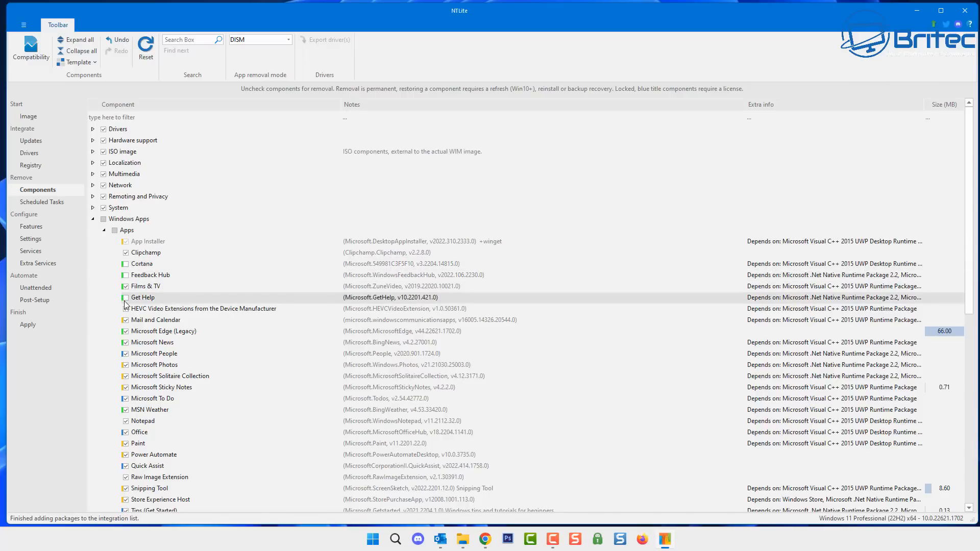
Uncheck the Microsoft News, Microsoft People, MSN Weather and Office apps for removal.
click(126, 343)
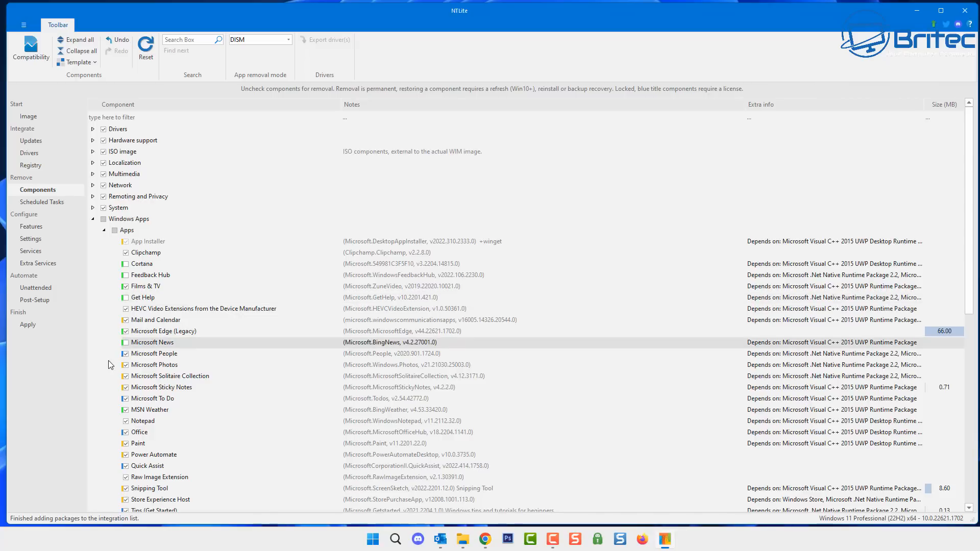
click(125, 355)
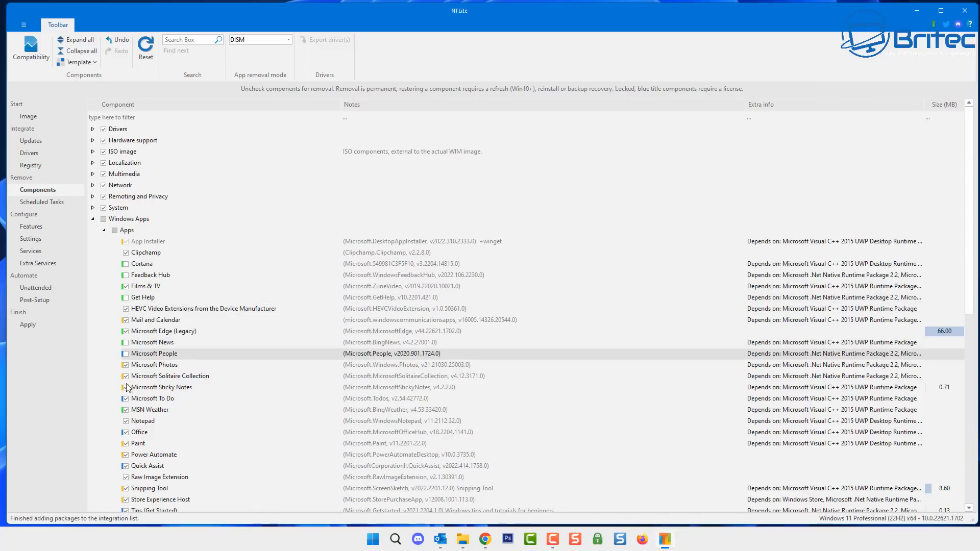
click(126, 410)
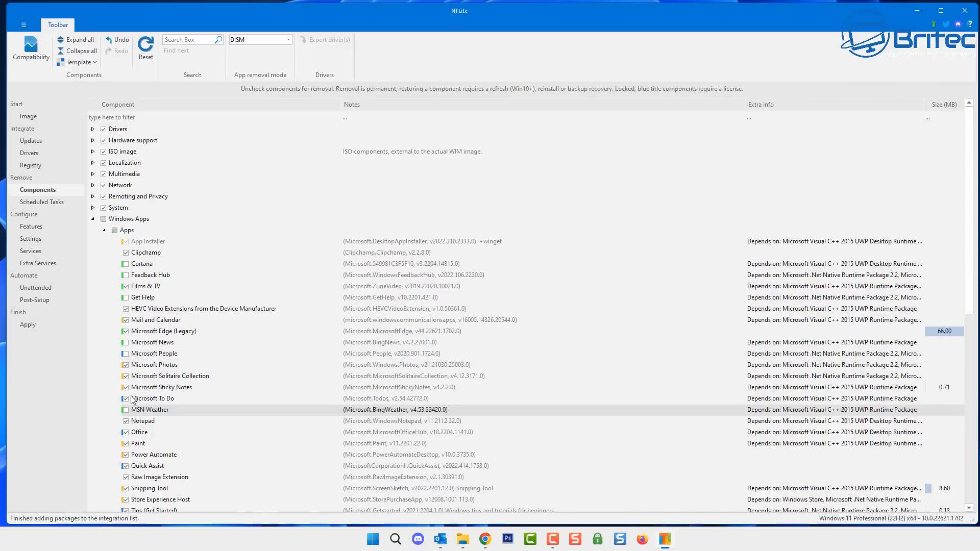
click(126, 432)
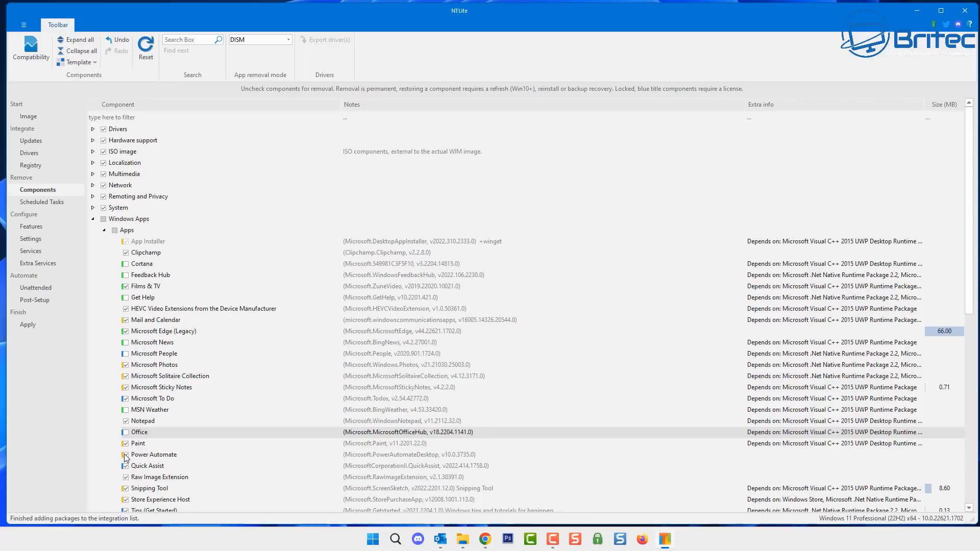
Uncheck the Quick Assist, Microsoft To Do, Microsoft Sticky Notes and Clipchamp apps for removal.
scroll(125, 457, down, 1)
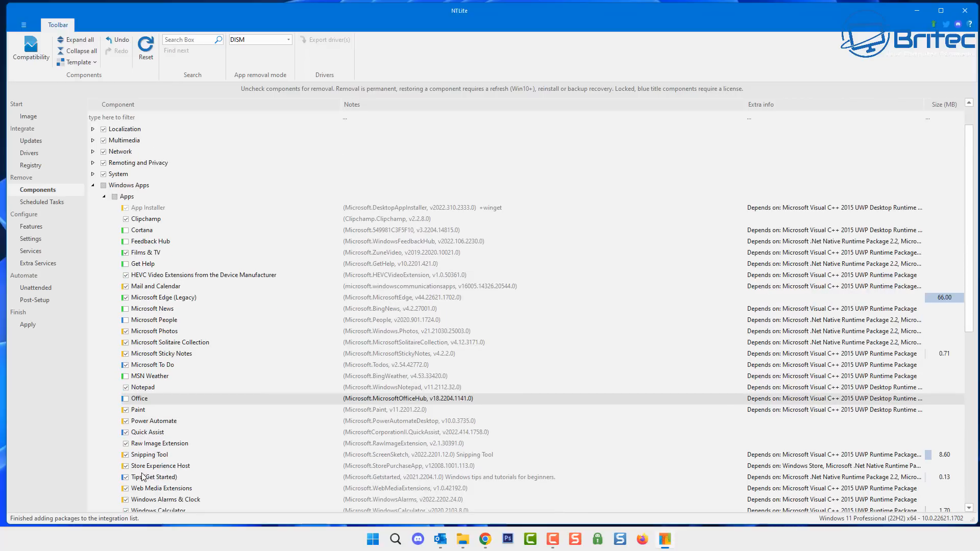
click(126, 433)
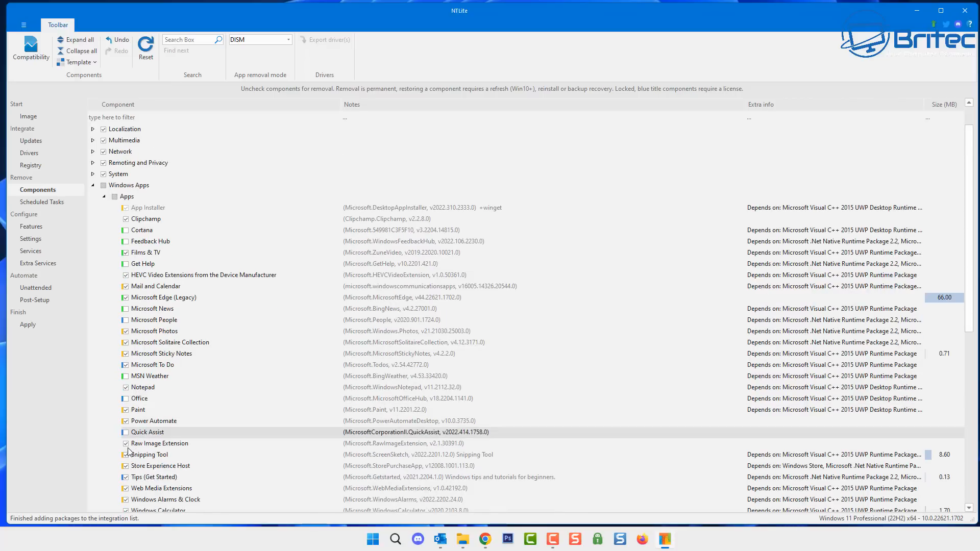
click(125, 365)
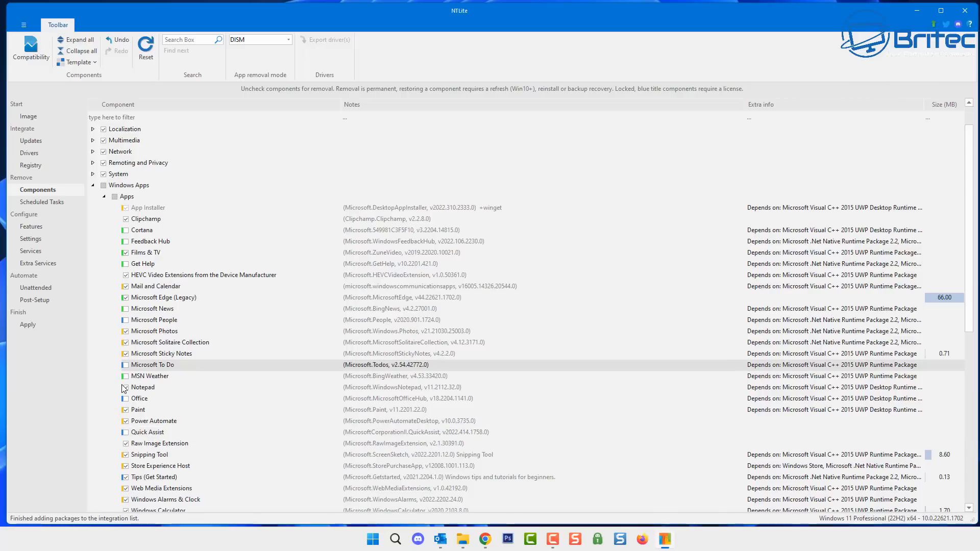
click(126, 355)
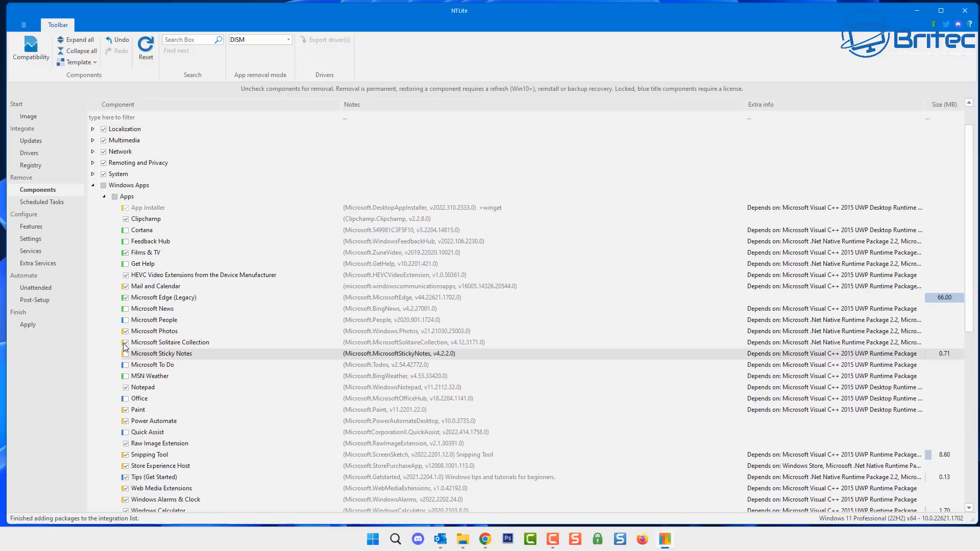
click(126, 219)
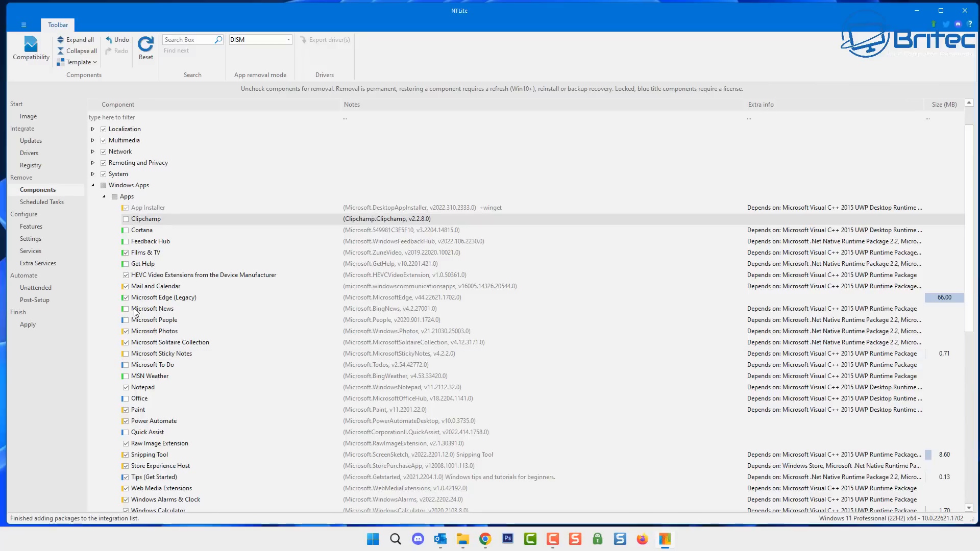
Among the System Apps, uncheck Content Delivery Manager and Eye Control for removal, but keep Narrator.
click(103, 197)
click(104, 342)
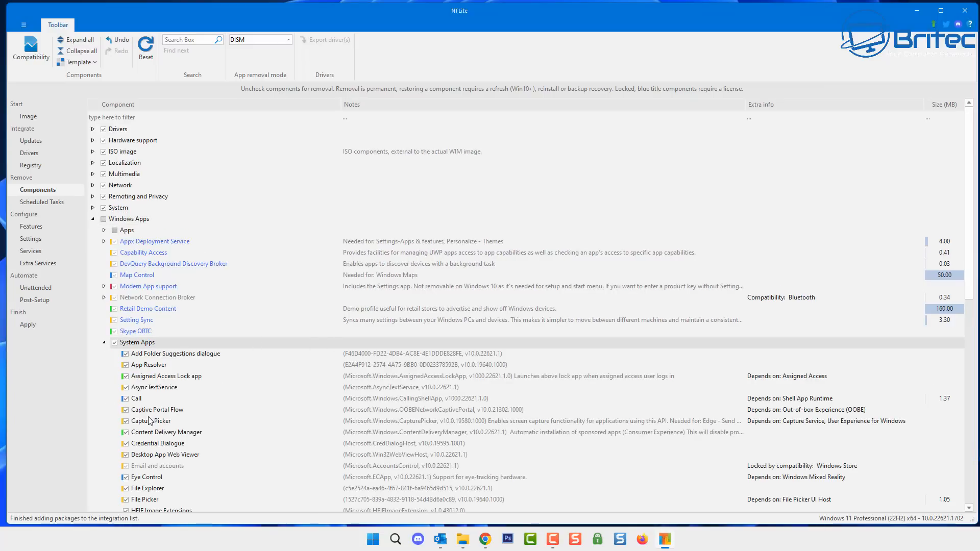
scroll(150, 422, down, 3)
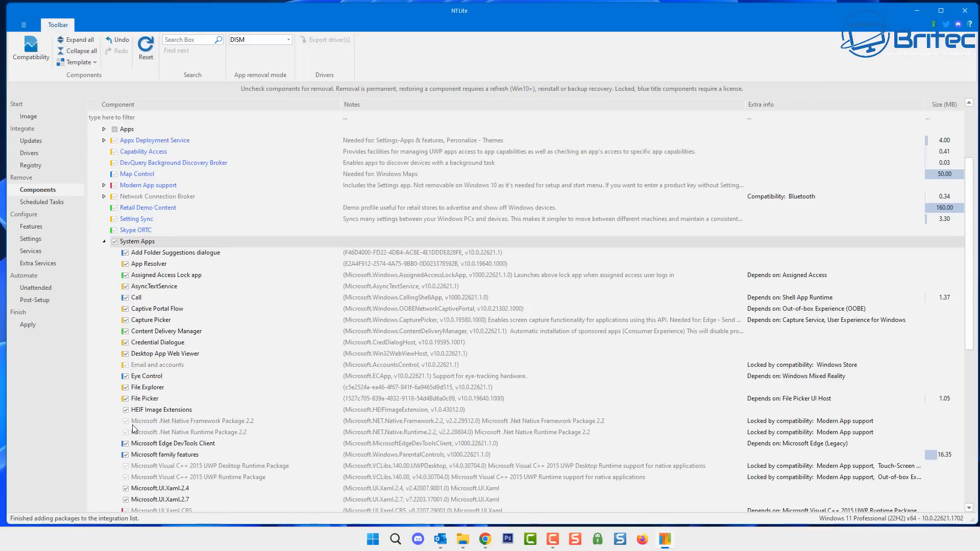
click(126, 332)
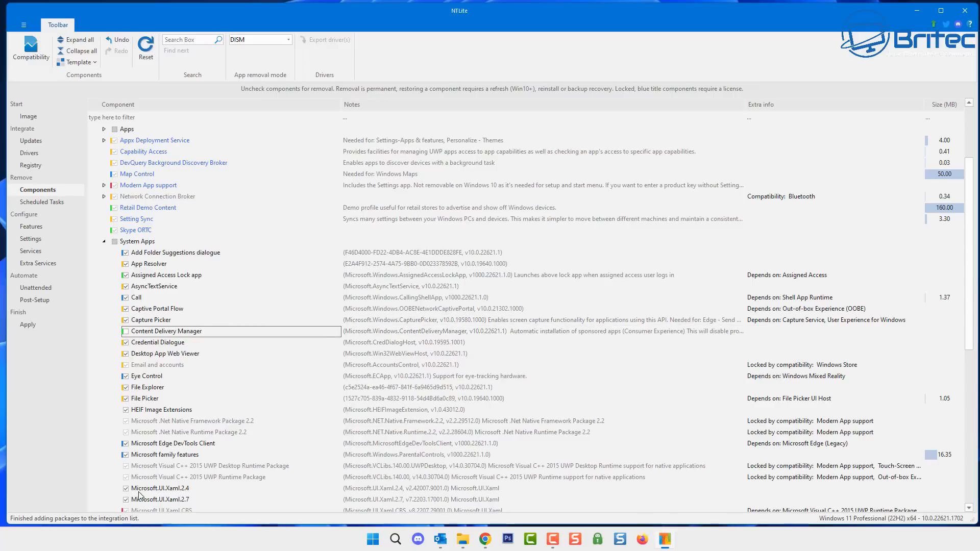
click(125, 376)
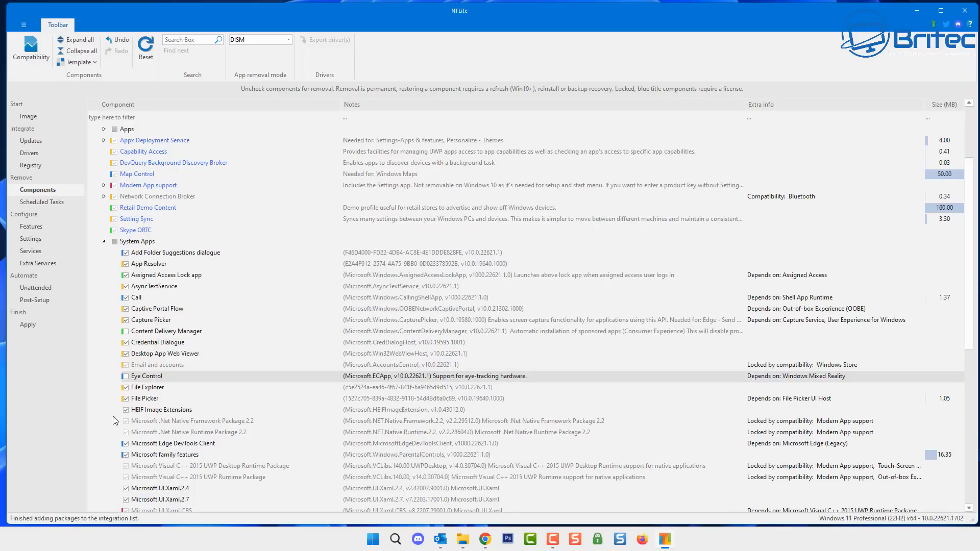
scroll(180, 444, down, 2)
scroll(180, 444, down, 2)
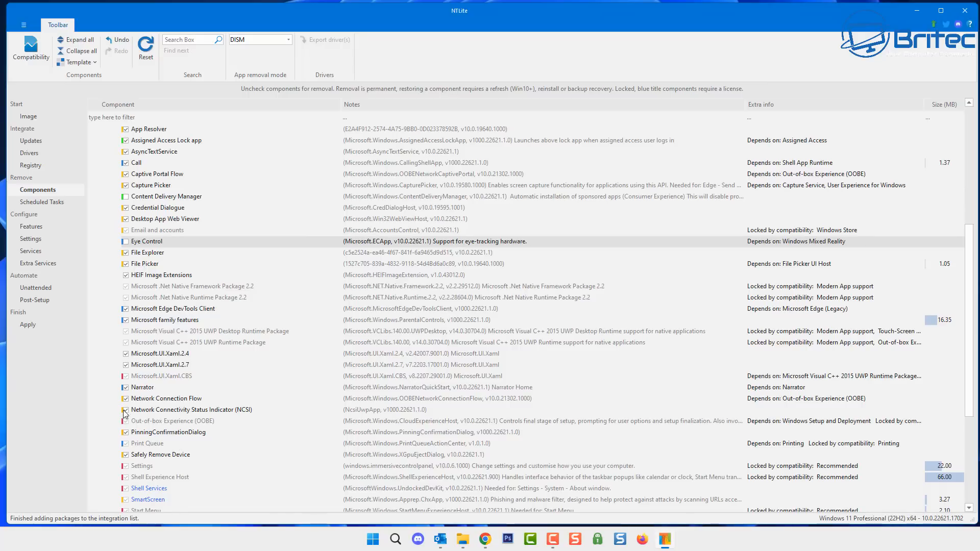
click(125, 387)
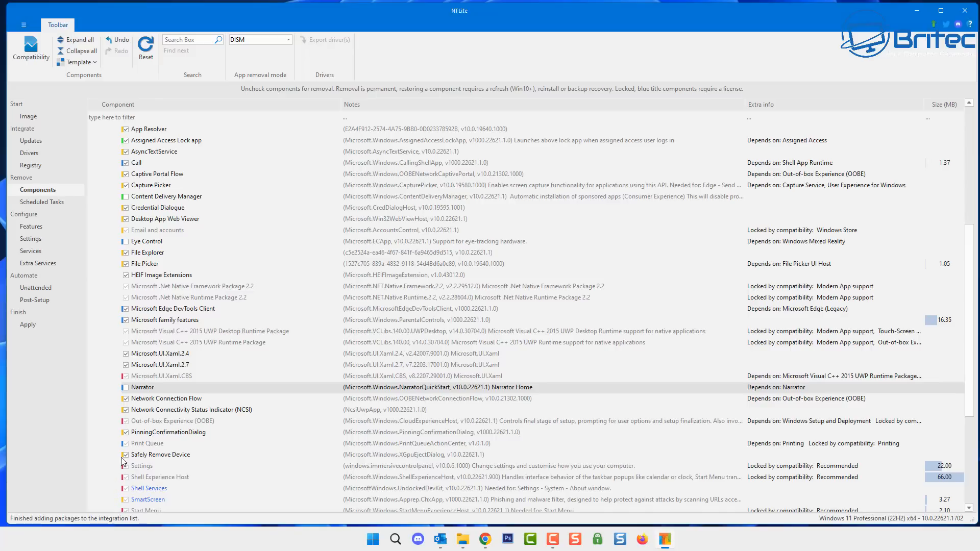
click(125, 388)
Collapse the System Apps and Windows Apps component groups and go to the scheduled tasks removal page.
scroll(128, 400, up, 7)
click(104, 342)
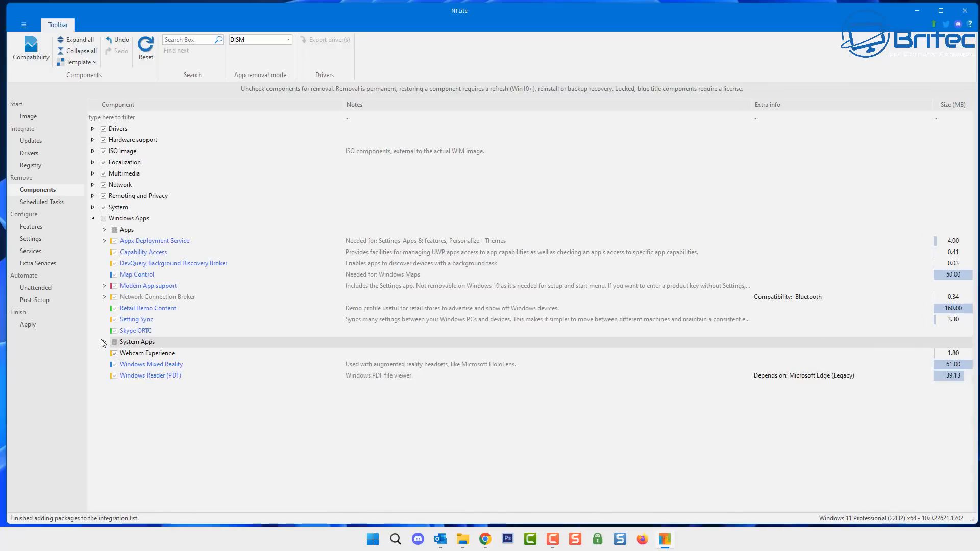
click(93, 218)
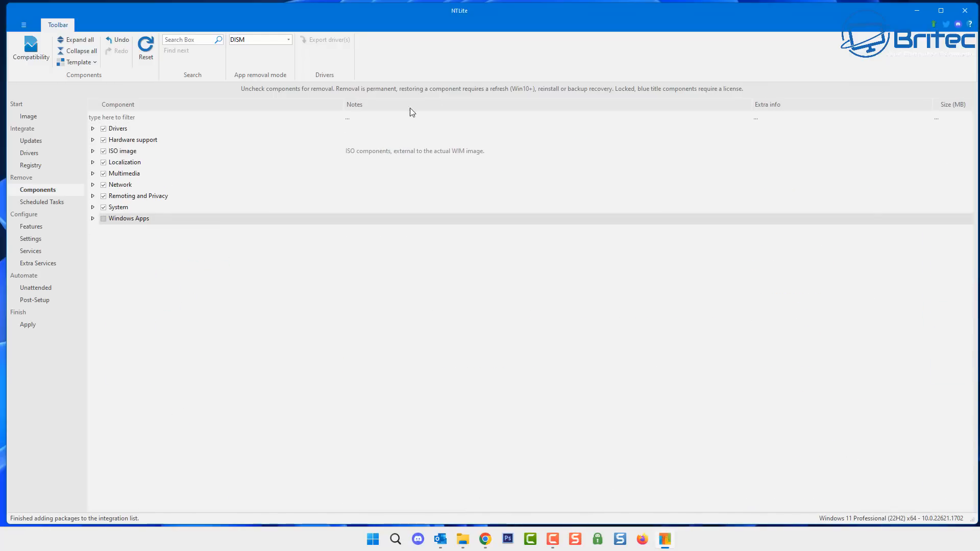
click(42, 205)
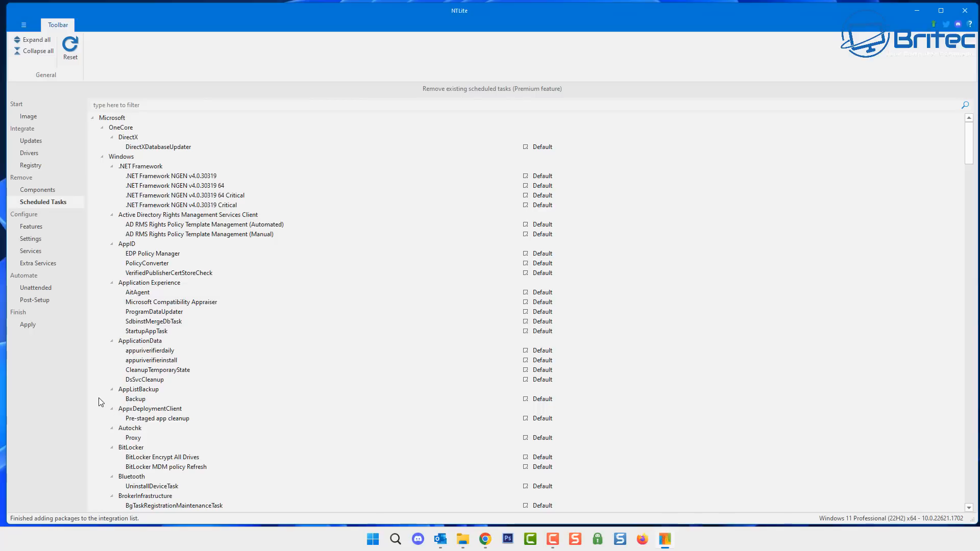
Turn off Windows Search on the Windows features page.
scroll(100, 402, down, 4)
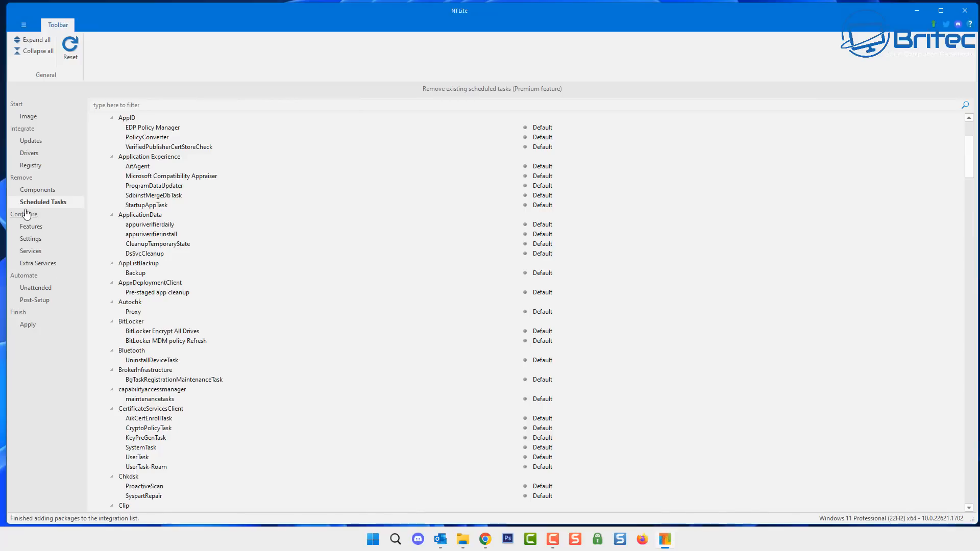
click(31, 228)
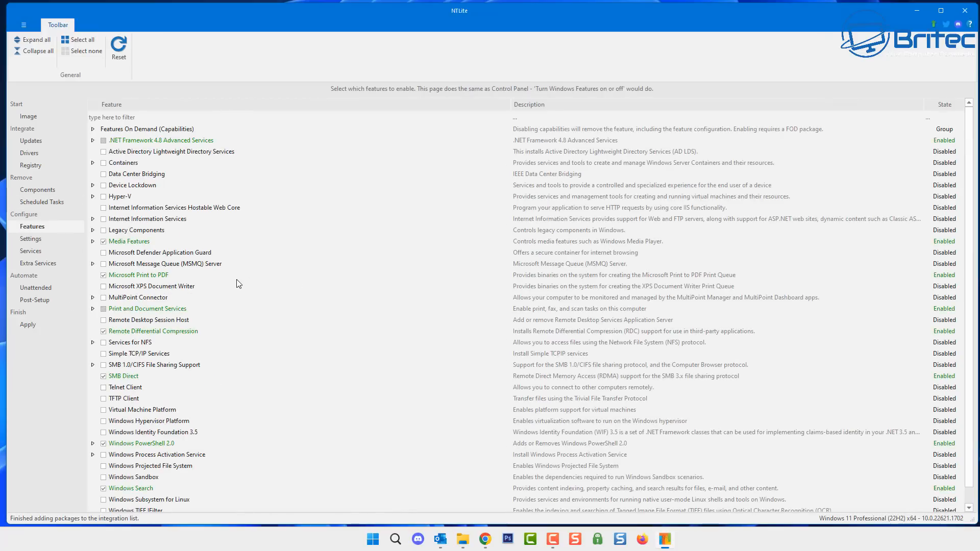
scroll(236, 286, down, 1)
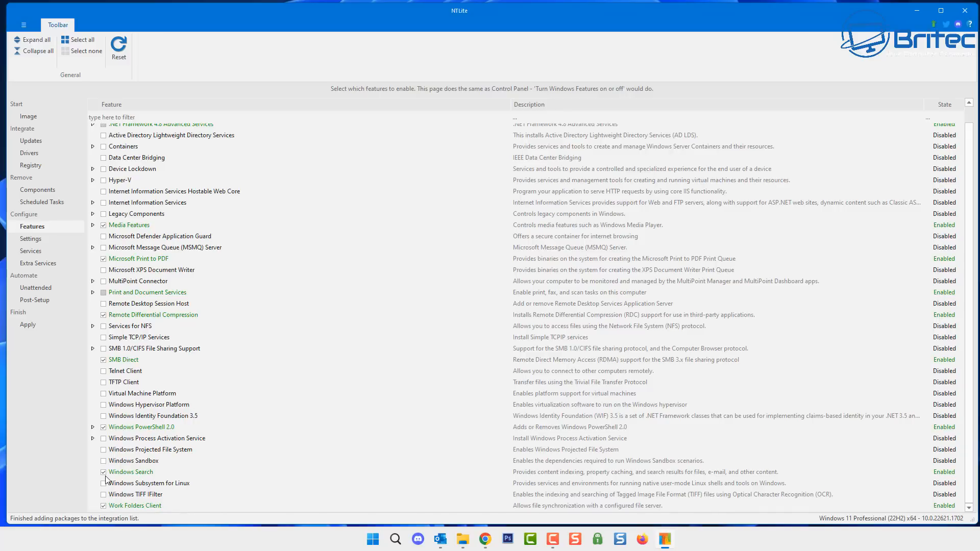
click(129, 474)
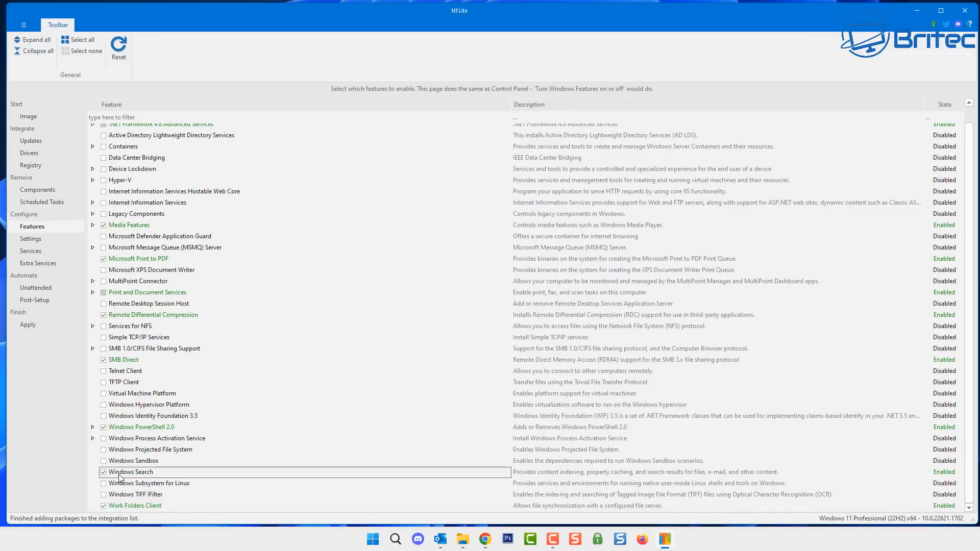
click(104, 473)
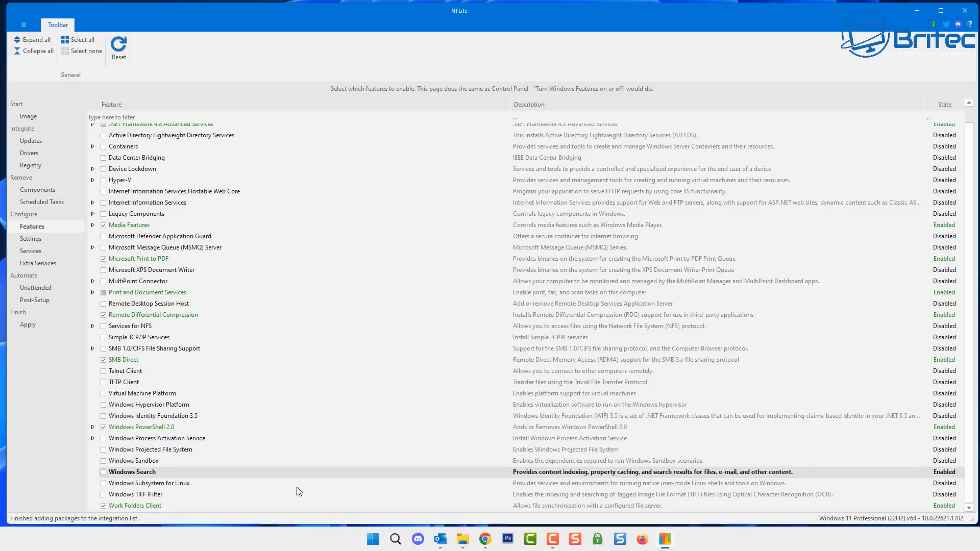
Turn off Media Features, including Windows Media Player, in the Windows features list.
click(93, 226)
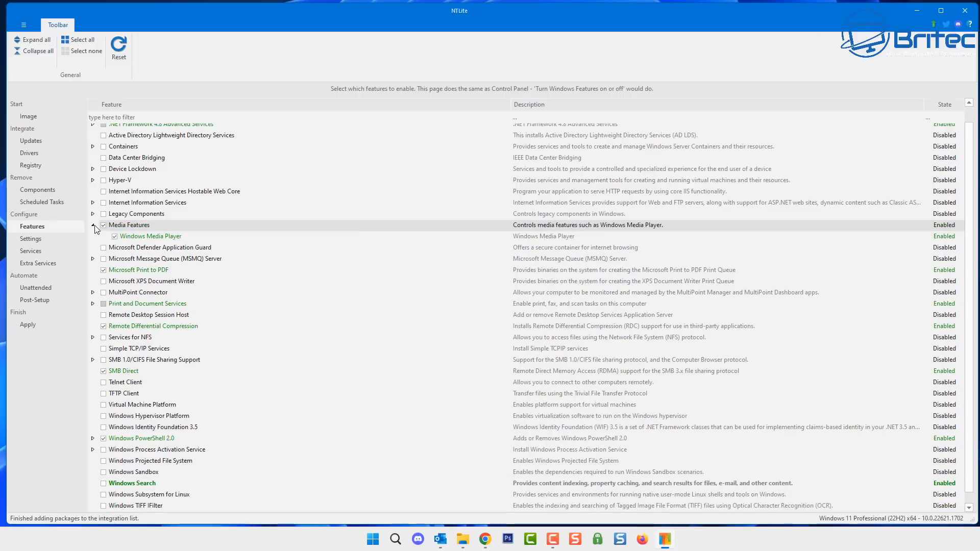
click(103, 225)
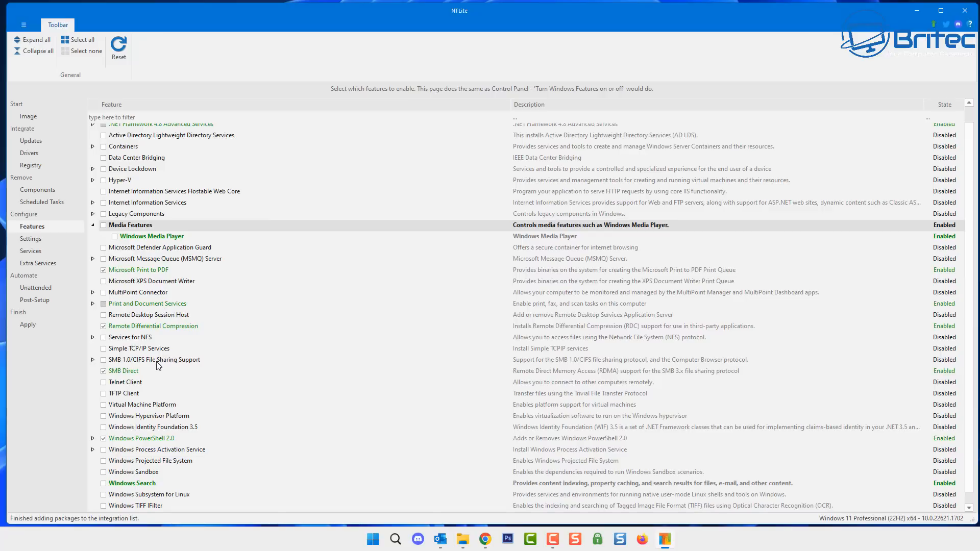
scroll(208, 364, down, 1)
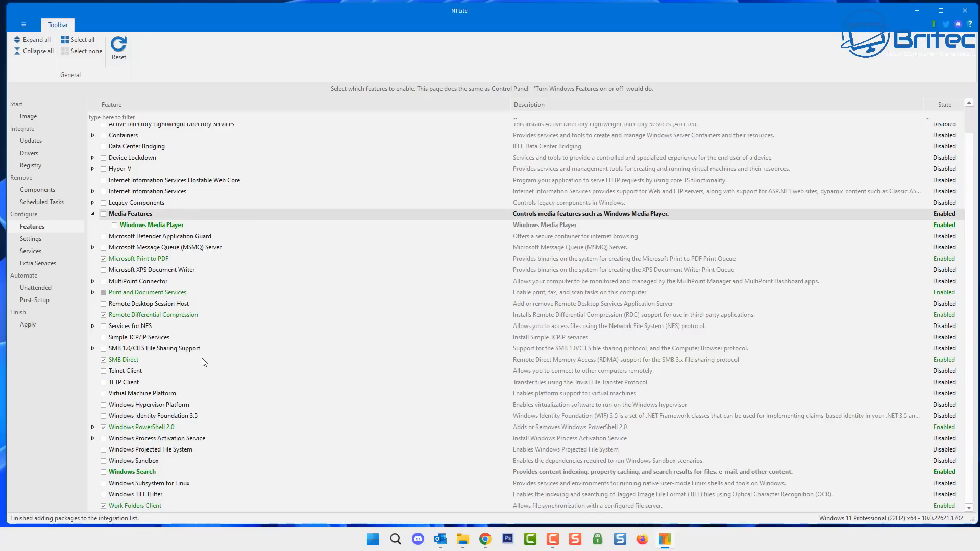
In the Desktop group of the Windows settings, set the accent color to royal blue 4169E1.
click(33, 240)
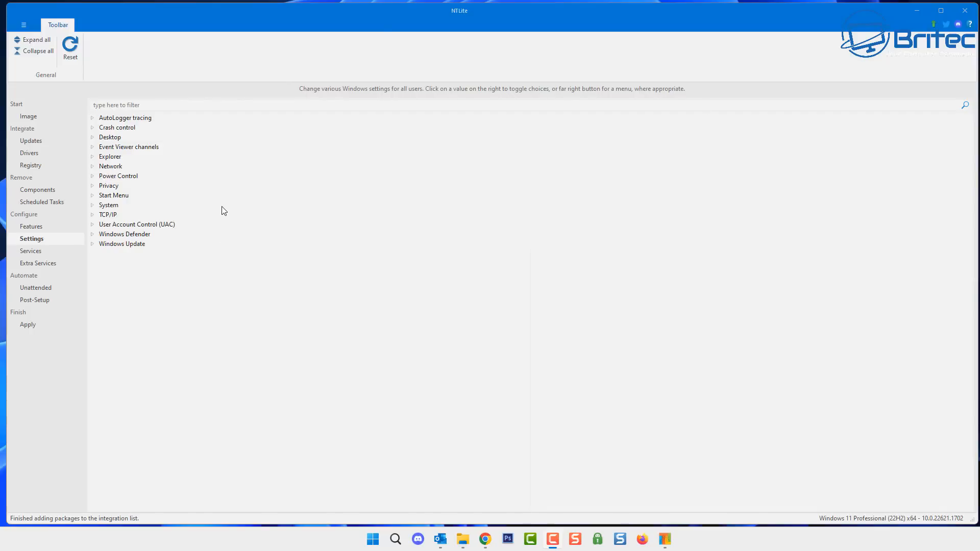
click(92, 138)
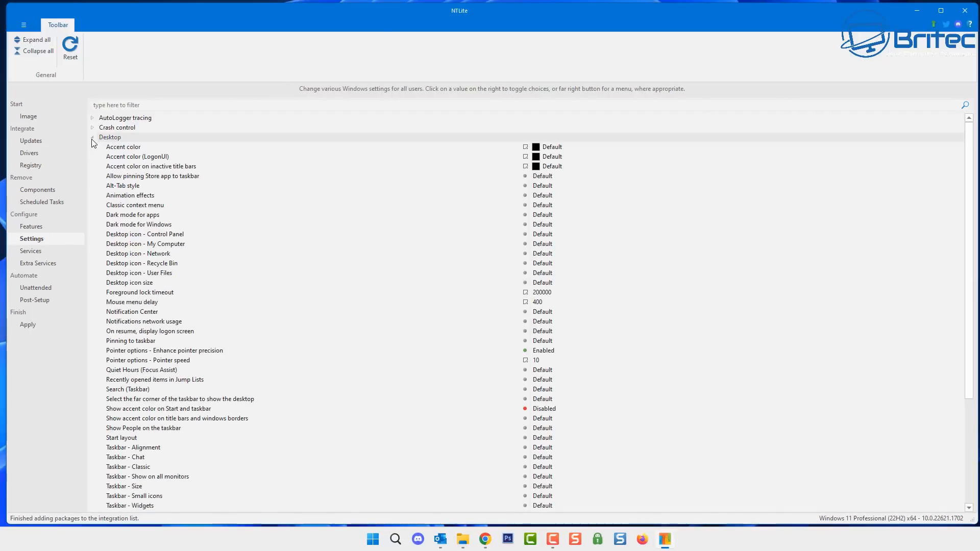
click(118, 148)
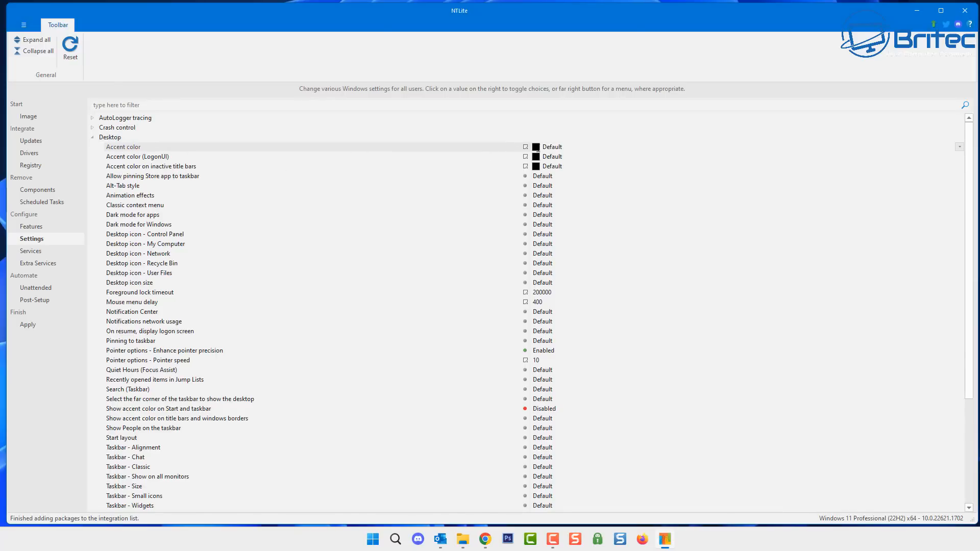
click(537, 147)
click(959, 147)
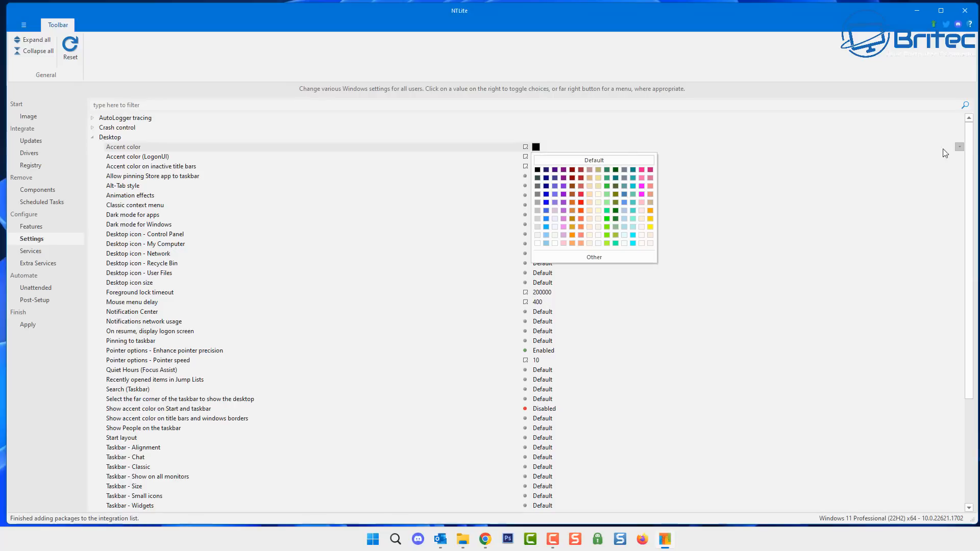
click(546, 211)
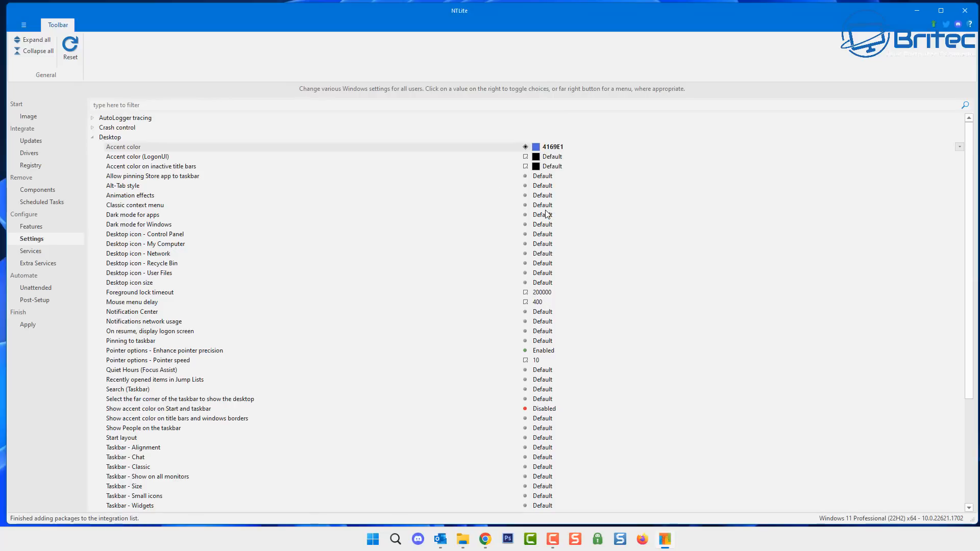
Set the LogonUI accent color to 4169E1 and the accent color on inactive title bars to 00BFFF.
click(537, 159)
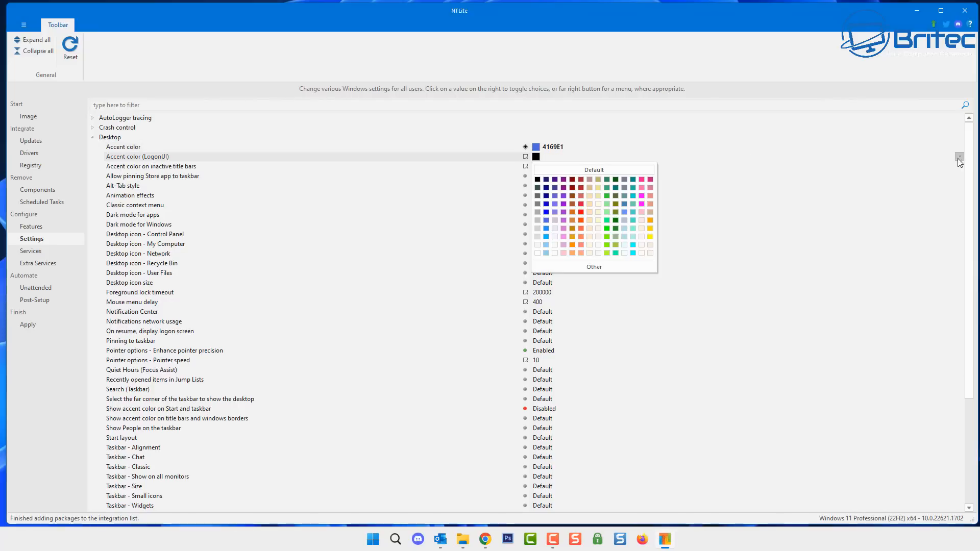
click(545, 220)
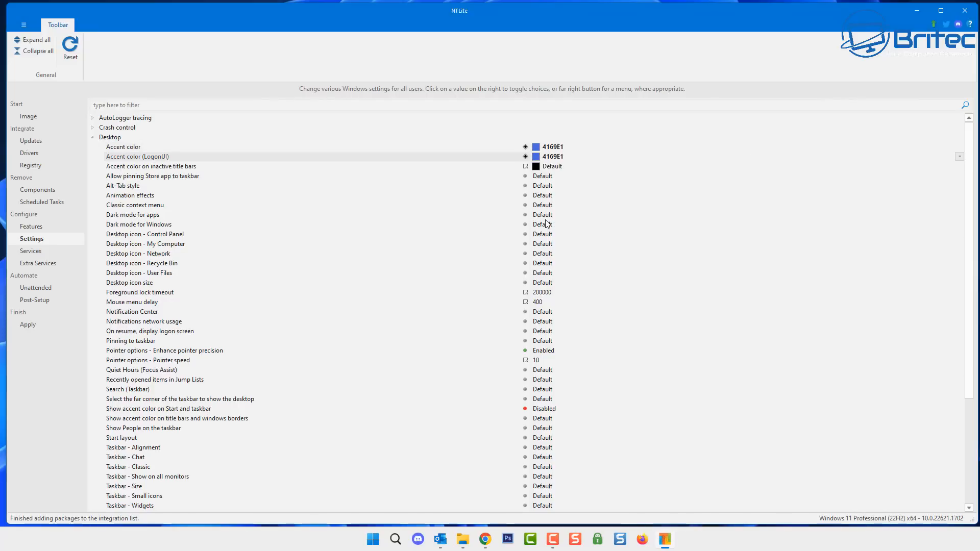
click(536, 171)
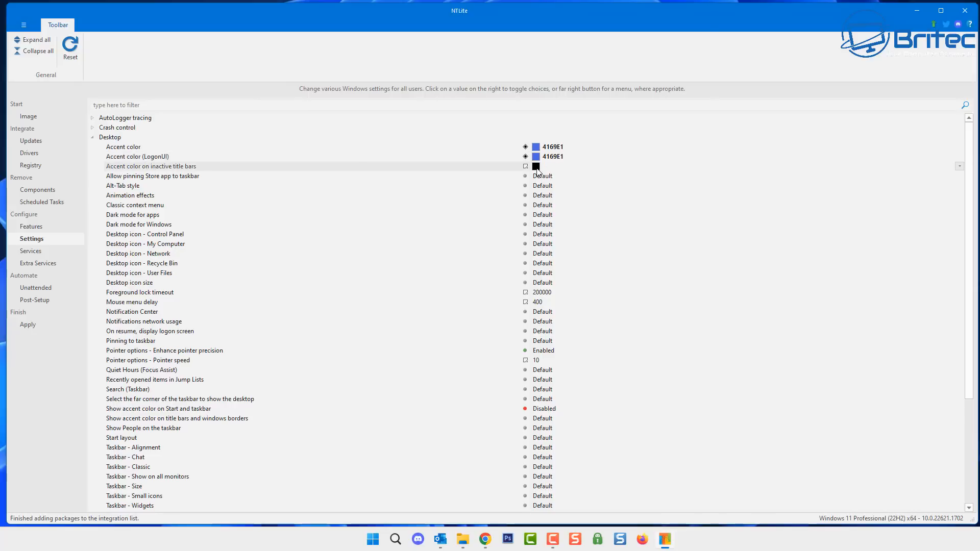
click(959, 166)
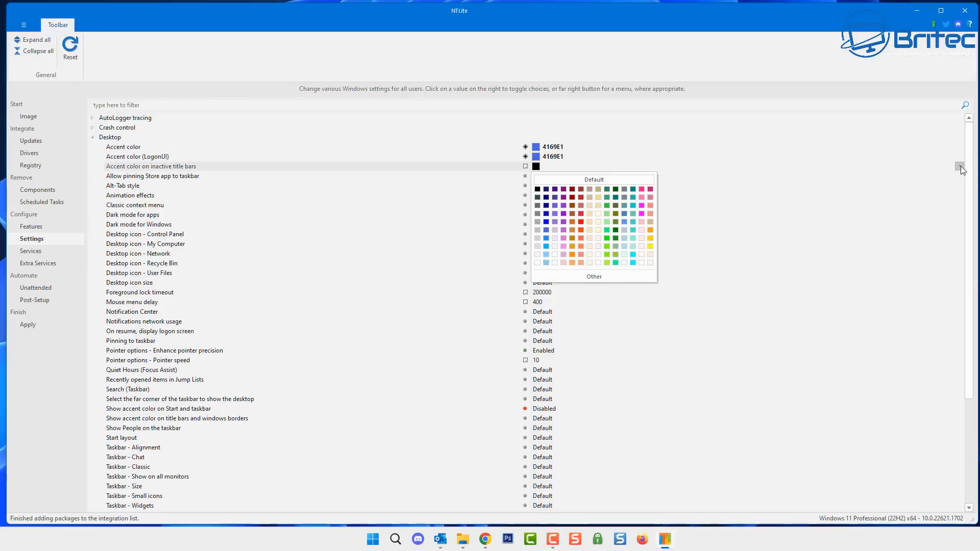
click(546, 247)
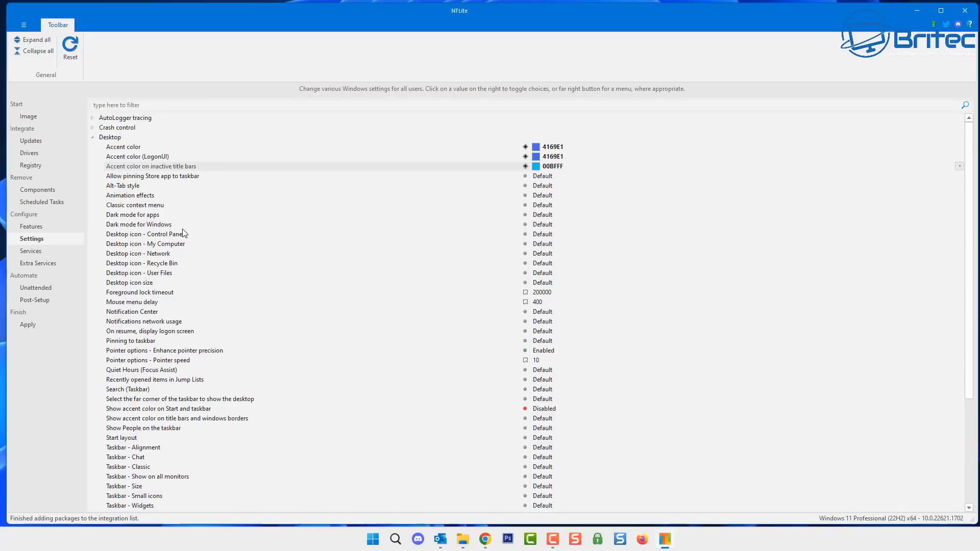
Enable dark mode for Windows and the classic context menu, keeping the Control Panel desktop icon at Default.
click(160, 225)
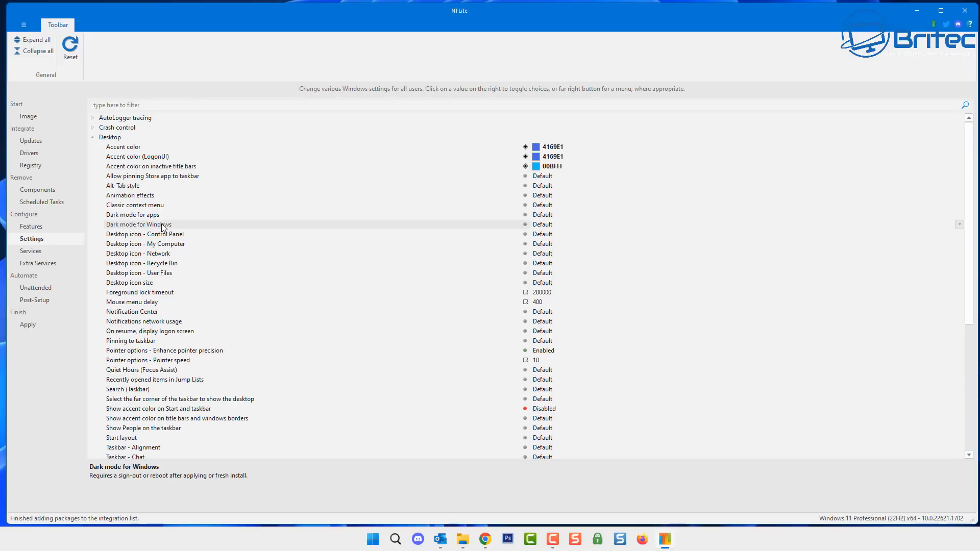
click(545, 224)
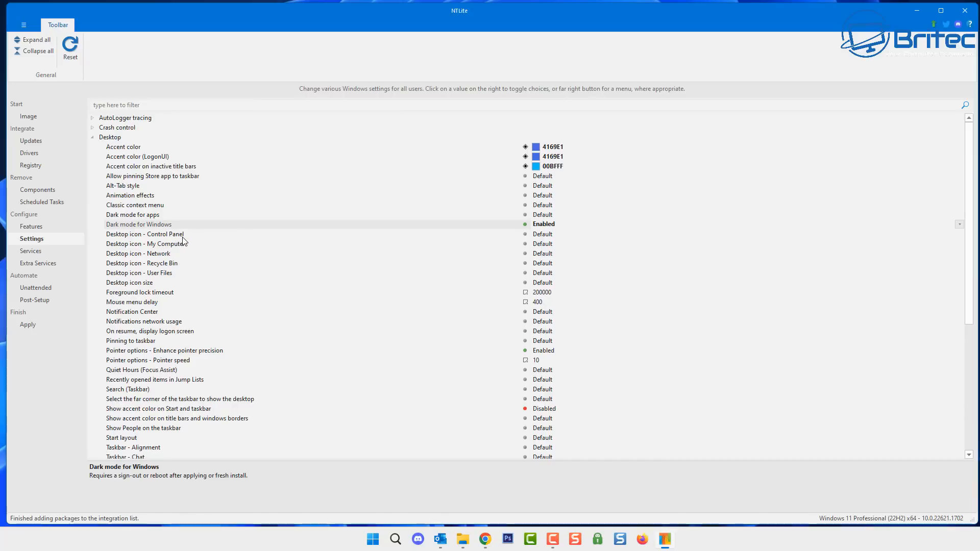
click(540, 234)
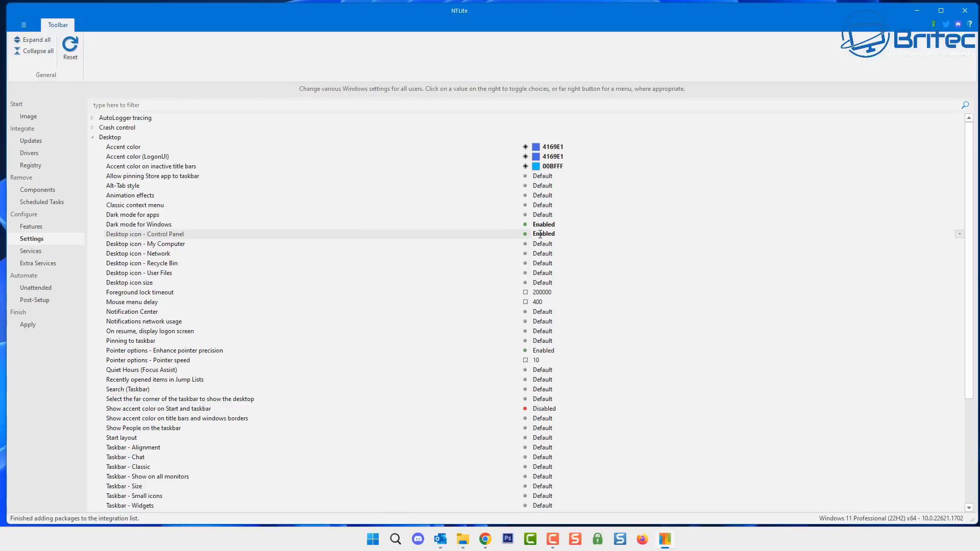
click(540, 234)
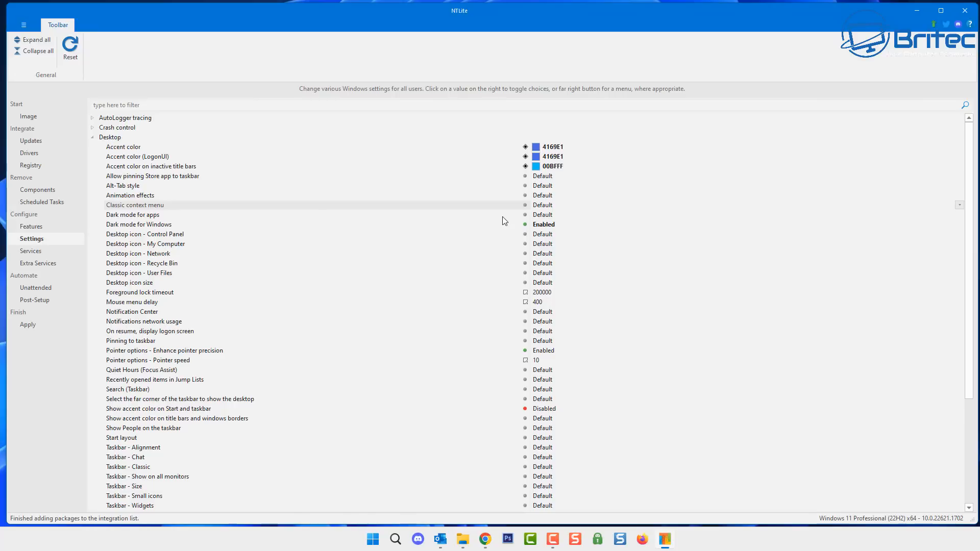
click(541, 204)
In the Privacy settings group, disable app access to appointments and call history.
scroll(525, 365, down, 4)
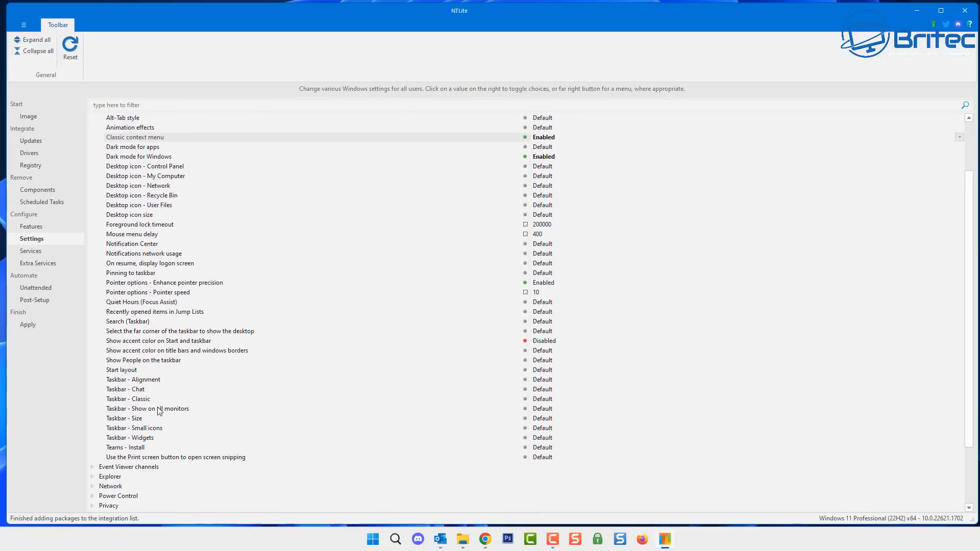
scroll(157, 406, down, 1)
scroll(155, 375, down, 1)
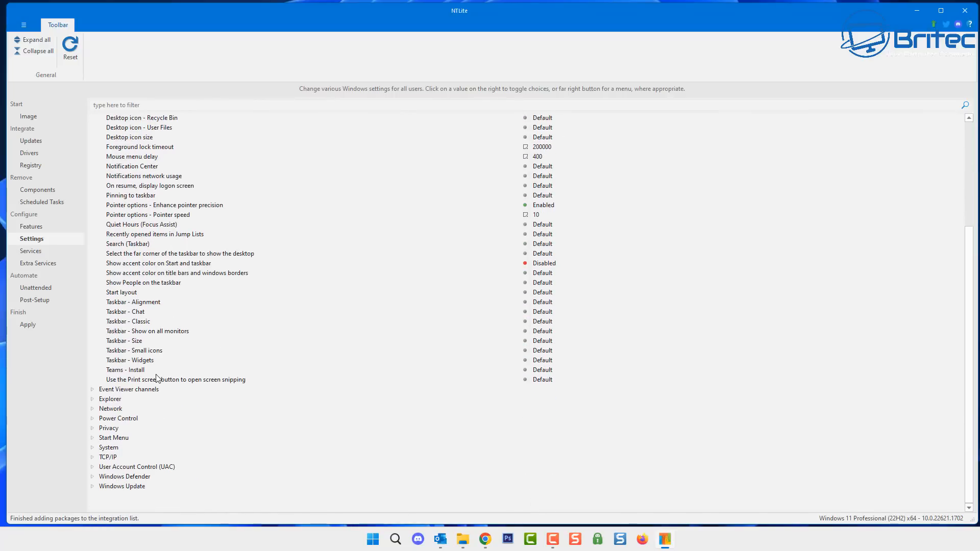
click(94, 429)
scroll(228, 416, down, 4)
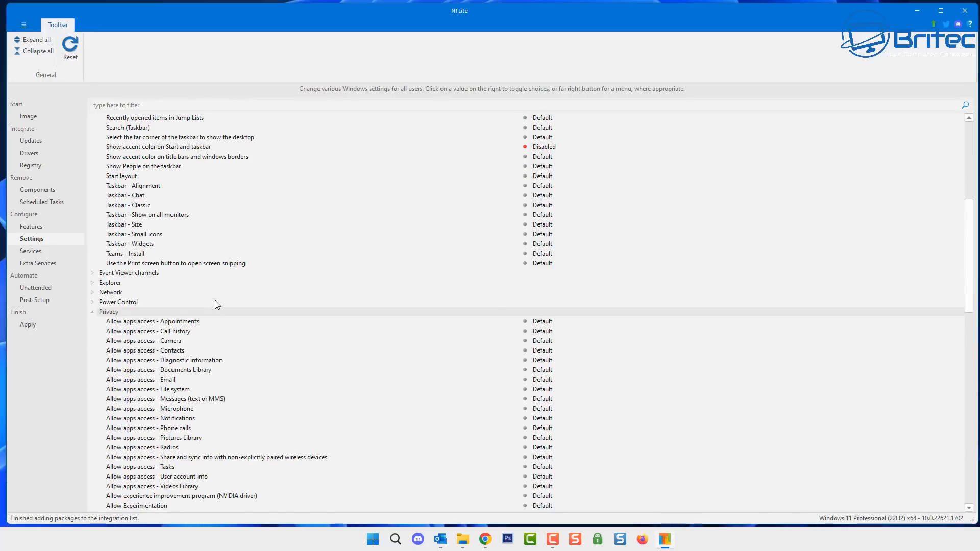
scroll(263, 419, down, 1)
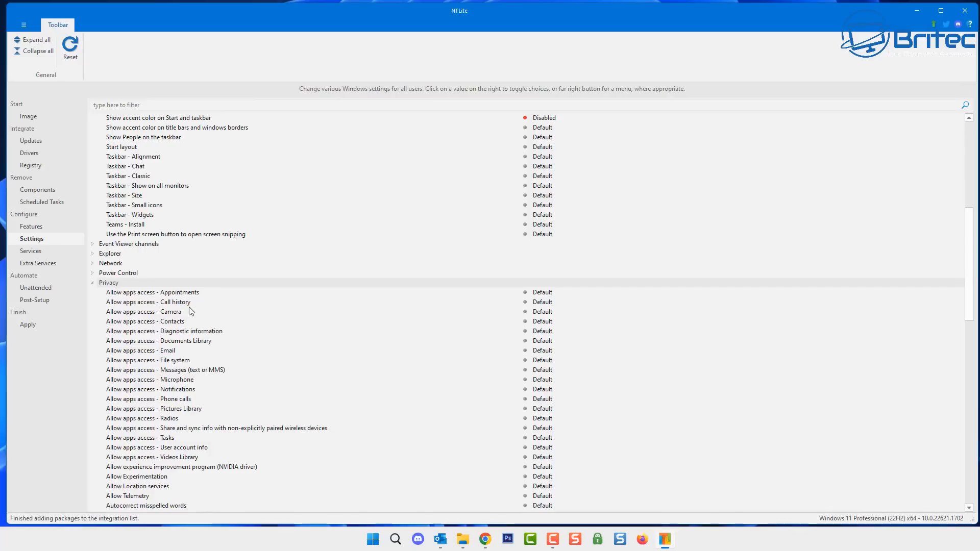
click(540, 303)
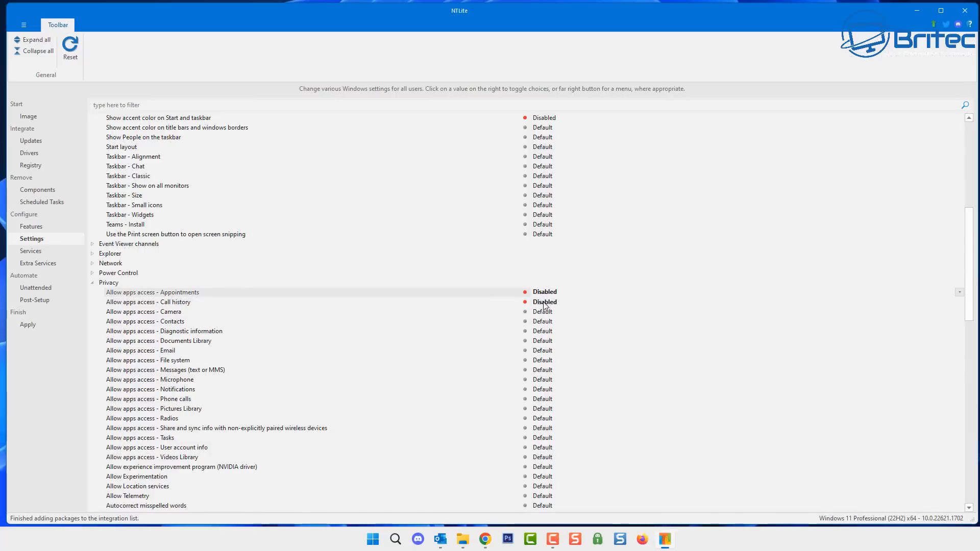
Disable background apps, Cortana, telemetry and location services in the privacy settings, and set Autocorrect misspelled words to Default.
scroll(544, 319, down, 10)
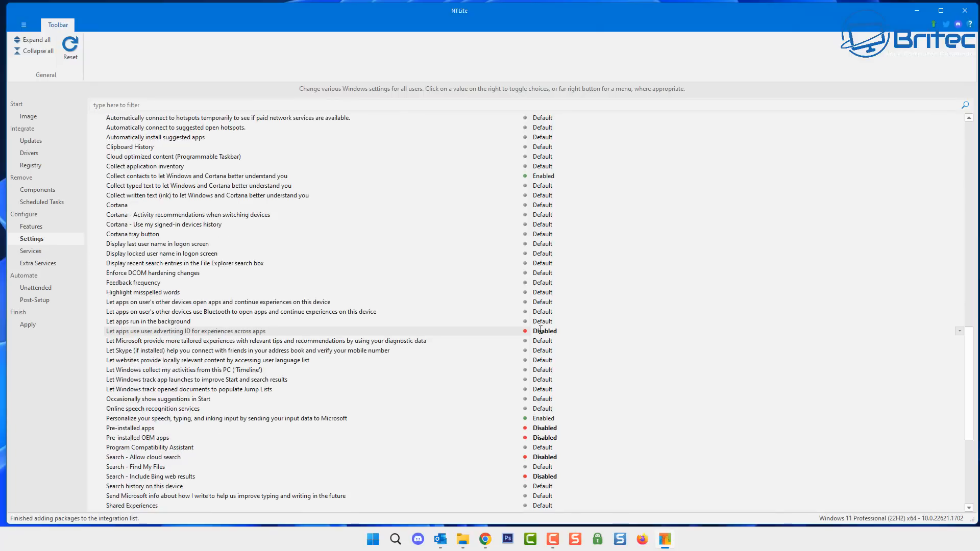
click(541, 324)
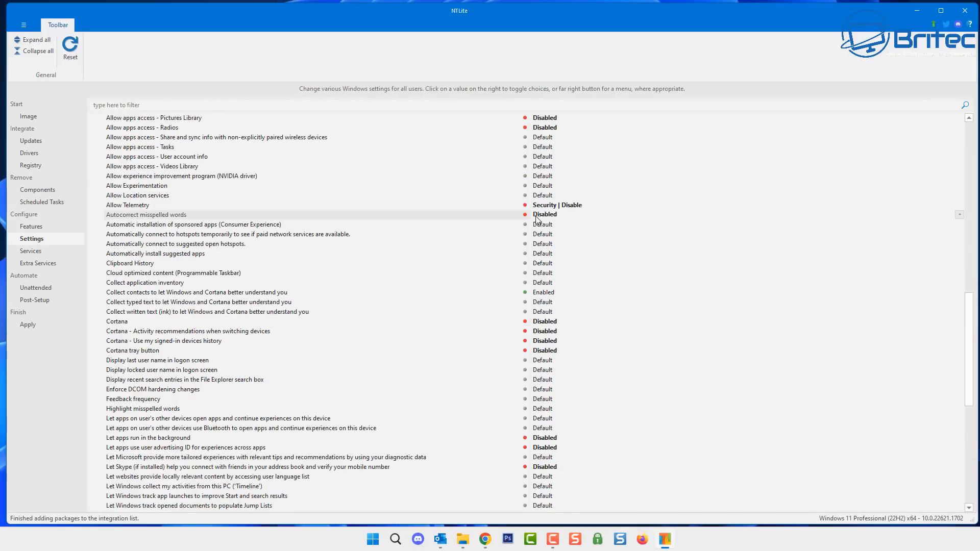
click(537, 216)
click(543, 195)
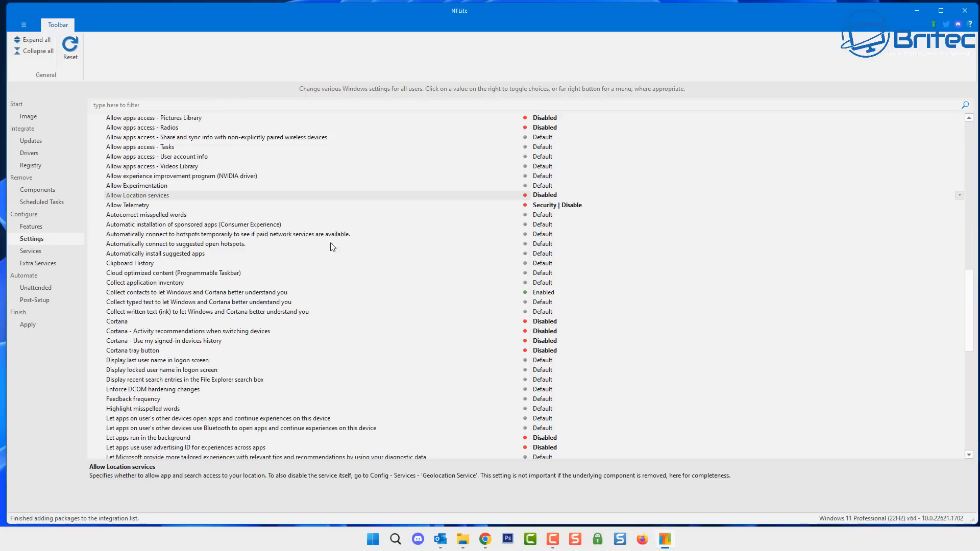
Go to the services configuration page and review the startup types of the listed Windows services.
click(45, 257)
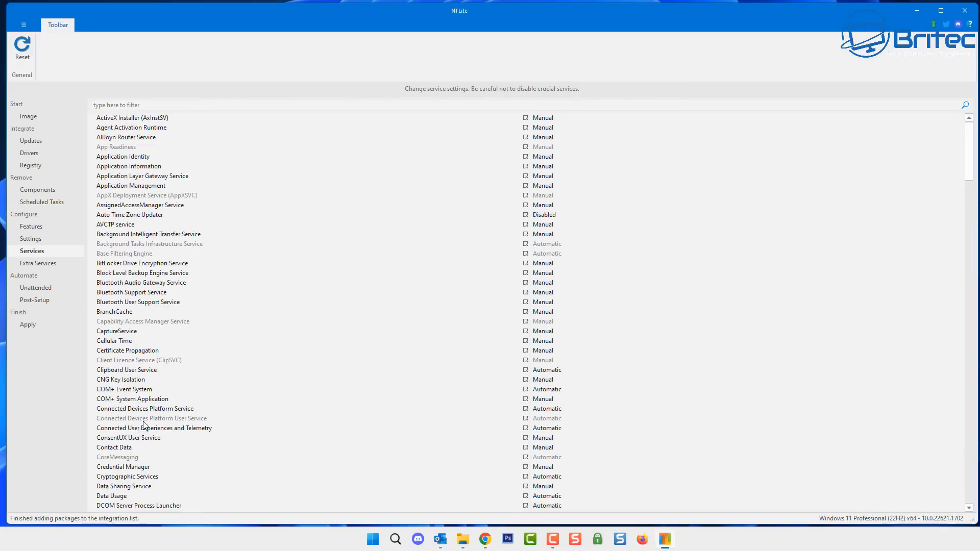
scroll(300, 413, down, 1)
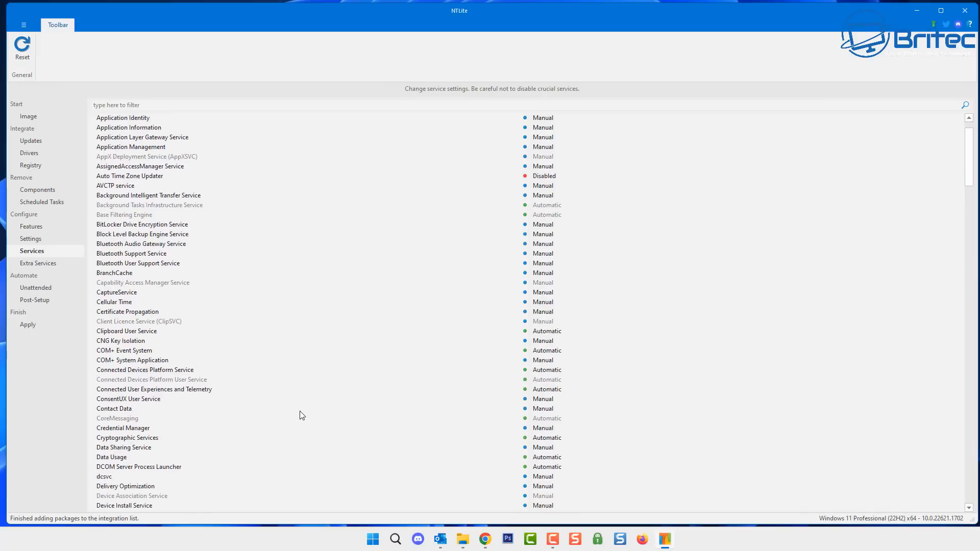
scroll(300, 414, down, 2)
scroll(300, 415, down, 2)
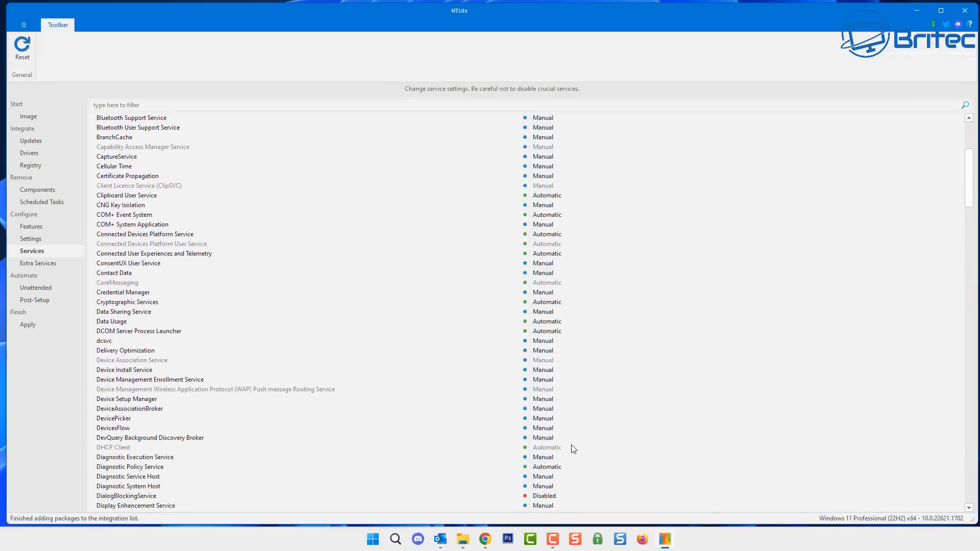
scroll(575, 451, down, 2)
scroll(580, 453, down, 4)
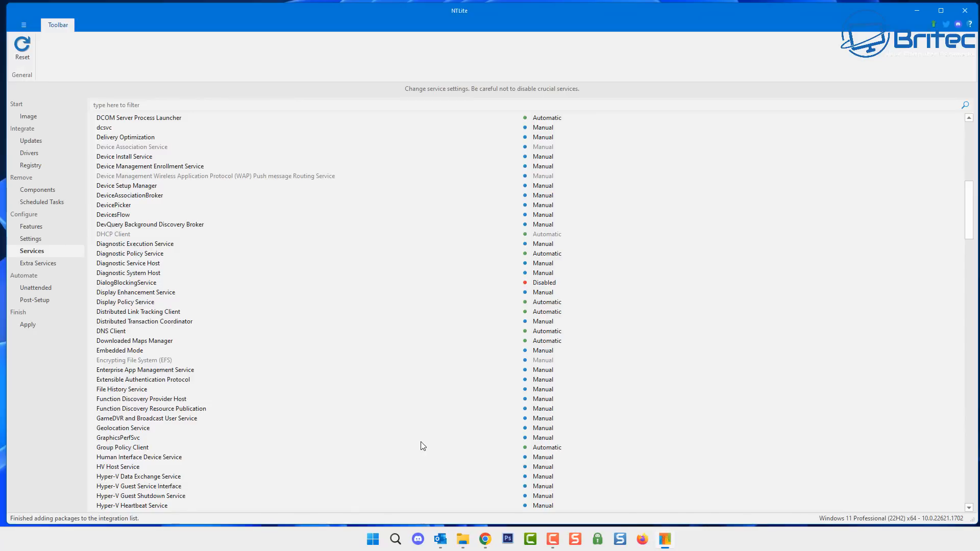
scroll(423, 446, down, 1)
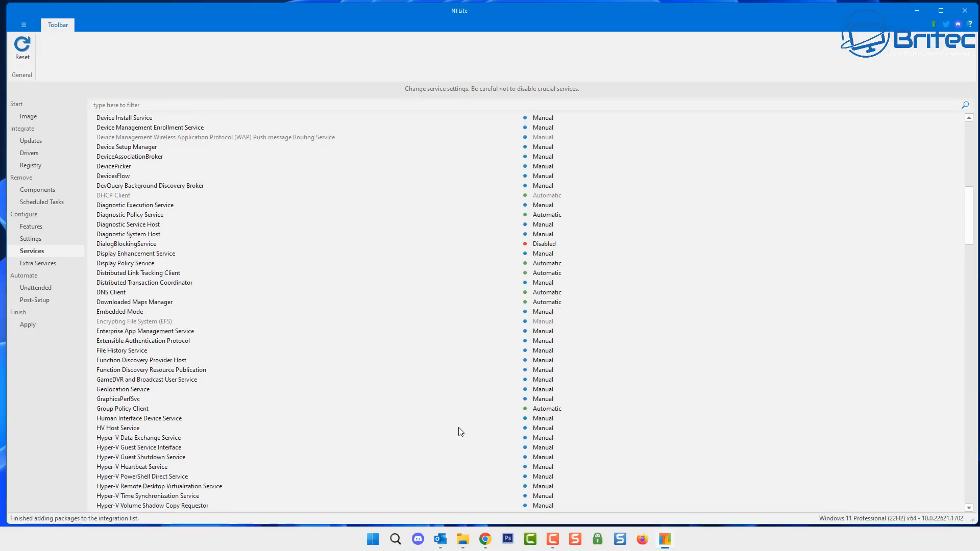
Examine the rest of the Windows services list, including Connected User Experiences and Telemetry and the details of Delivery Optimization.
scroll(455, 434, down, 1)
scroll(451, 437, down, 5)
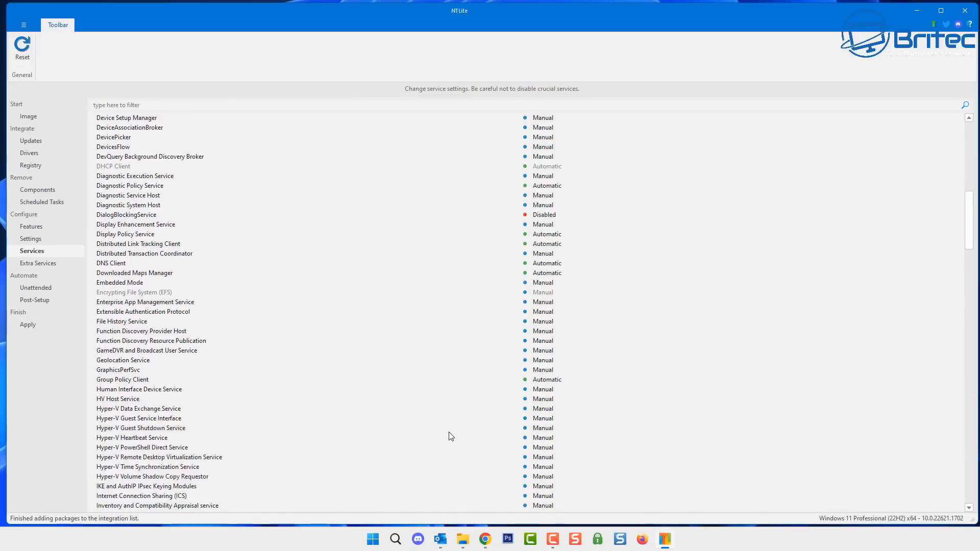
scroll(450, 432, down, 1)
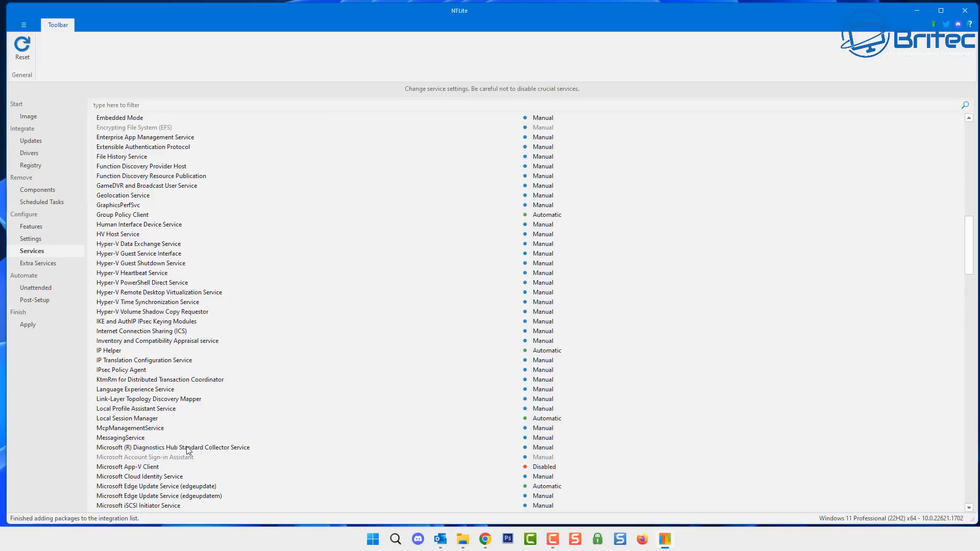
scroll(218, 464, down, 1)
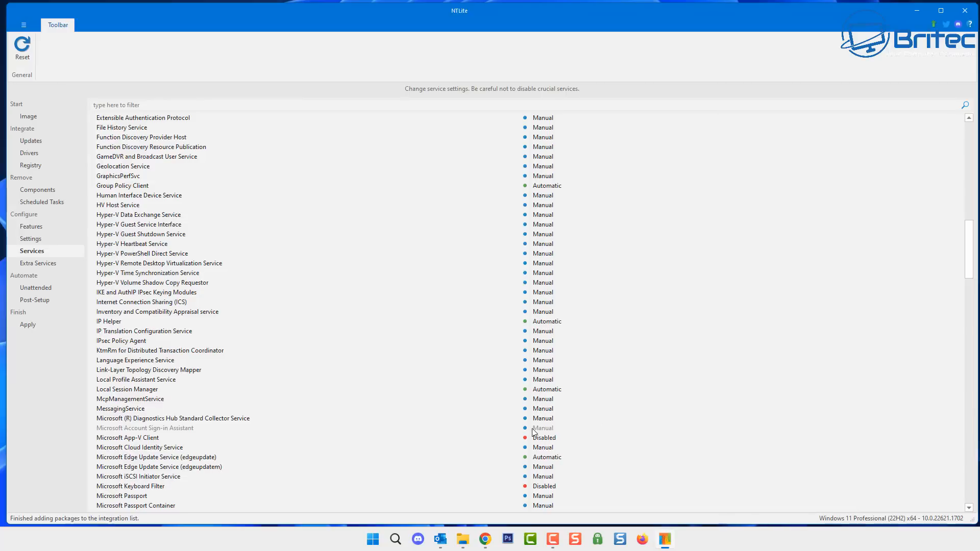
drag(969, 244, 965, 326)
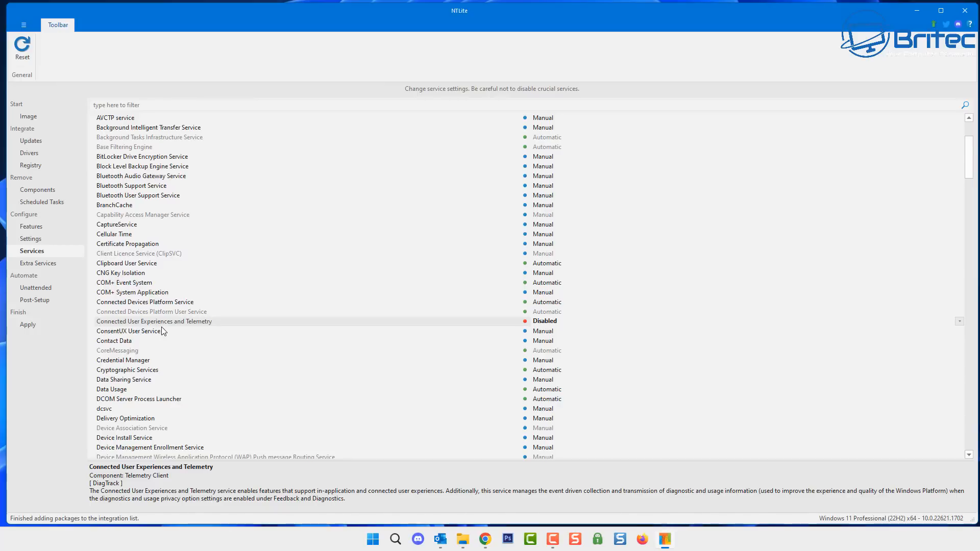
click(129, 420)
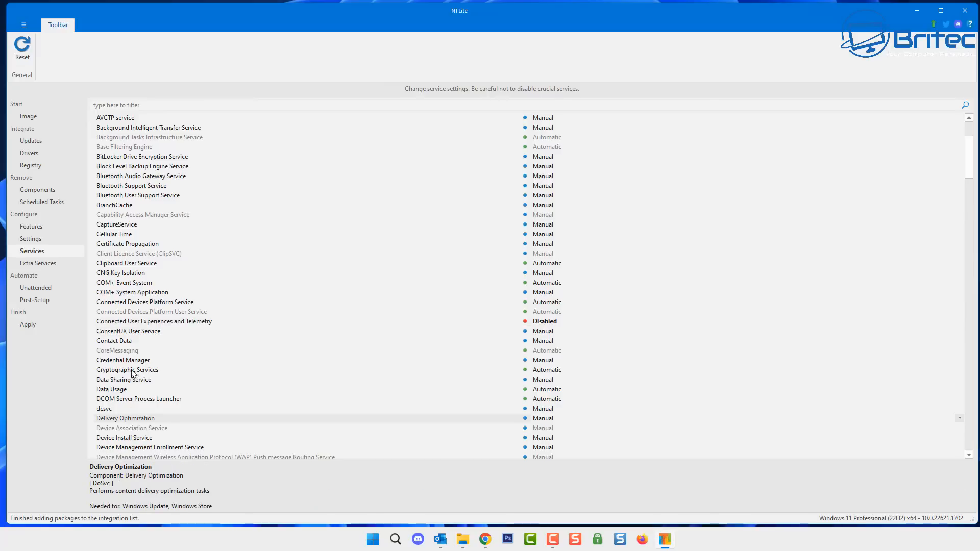
scroll(138, 314, up, 2)
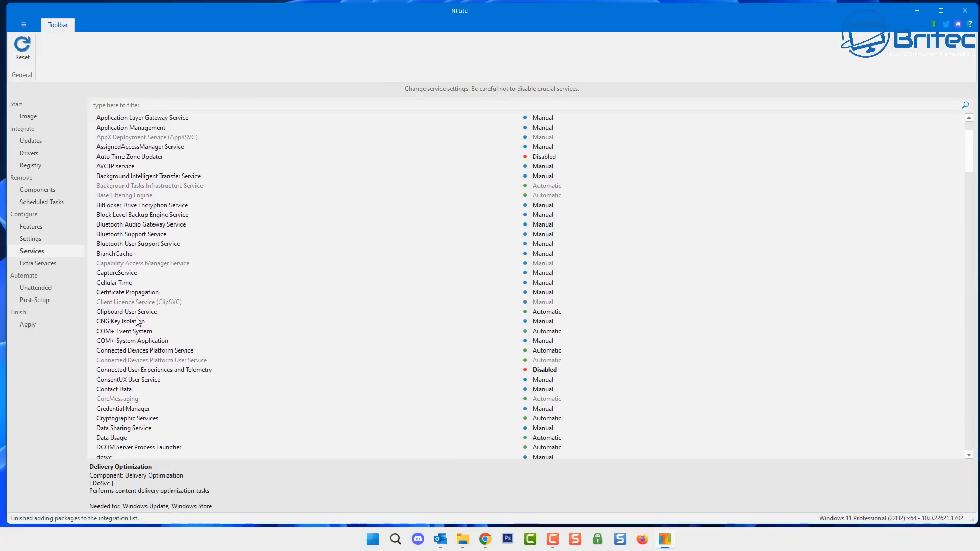
Go to the Extra Services page and review the startup types of the boot-critical and driver services.
click(43, 269)
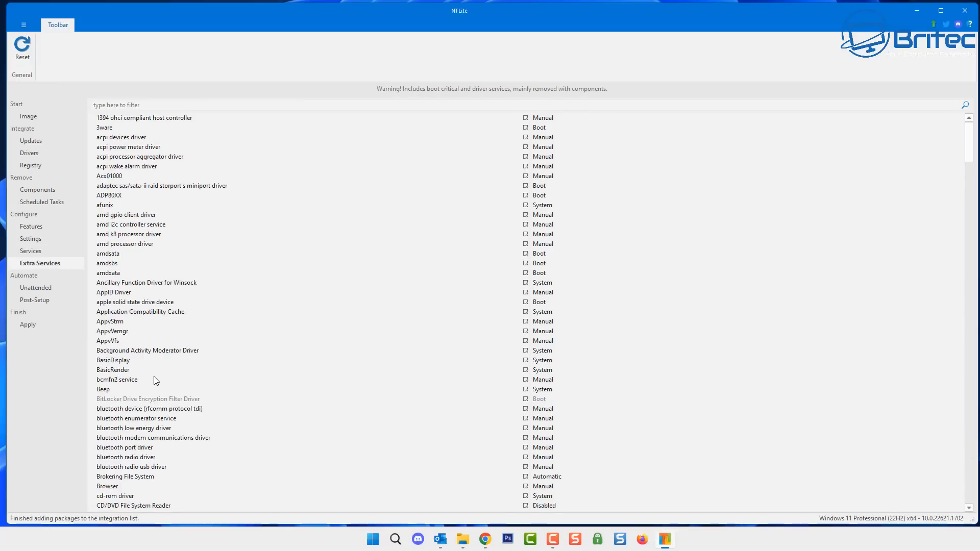
scroll(151, 379, down, 4)
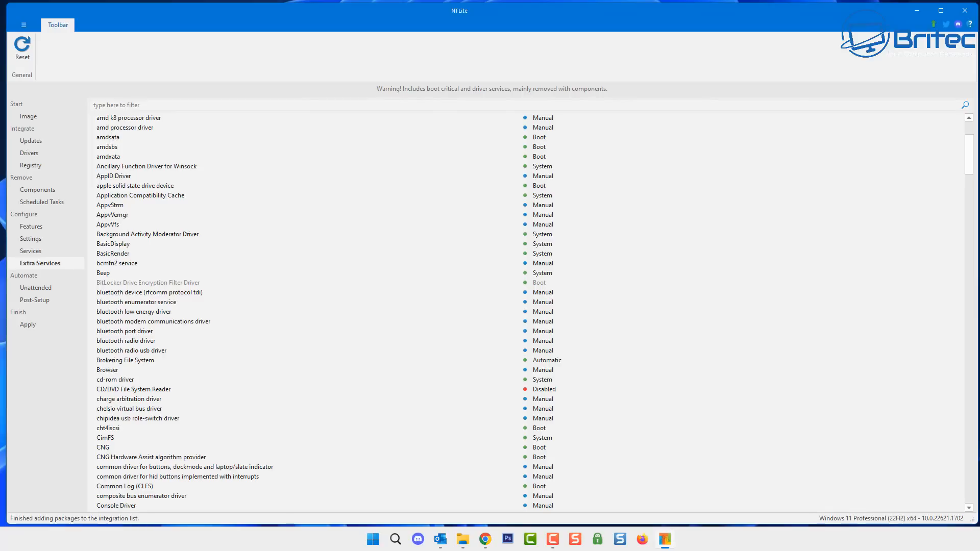
key(F10)
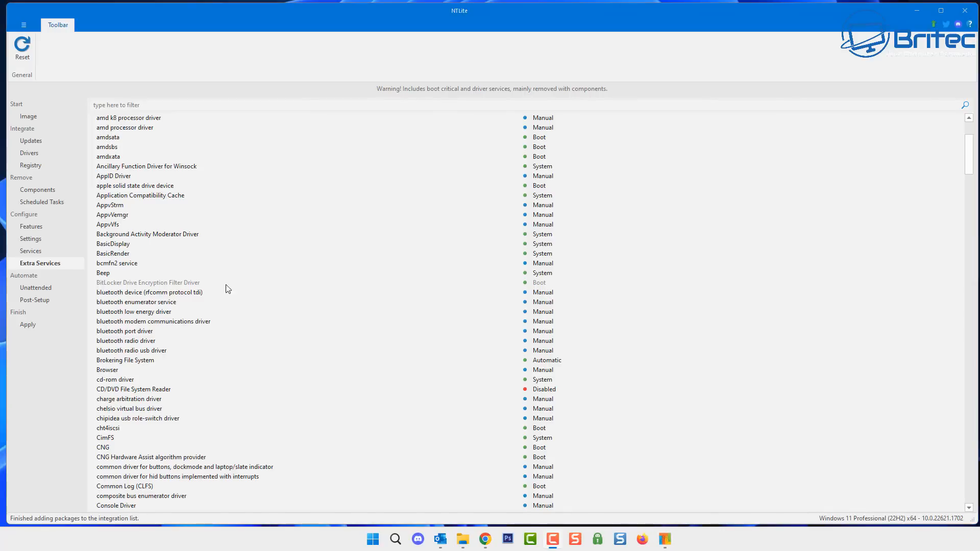
Enable unattended mode and add an auto-logon local account in the Administrators group with the name and display name Britec.
click(44, 289)
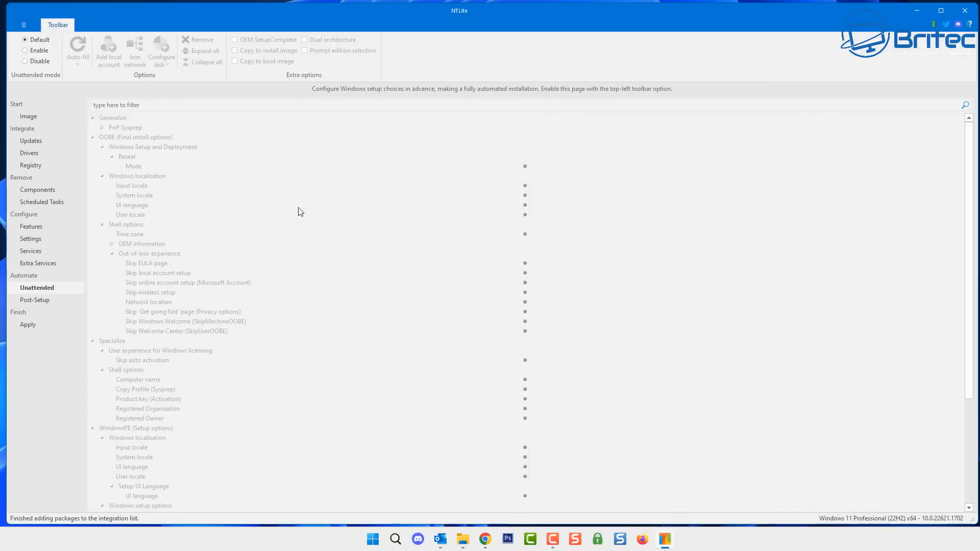
click(26, 52)
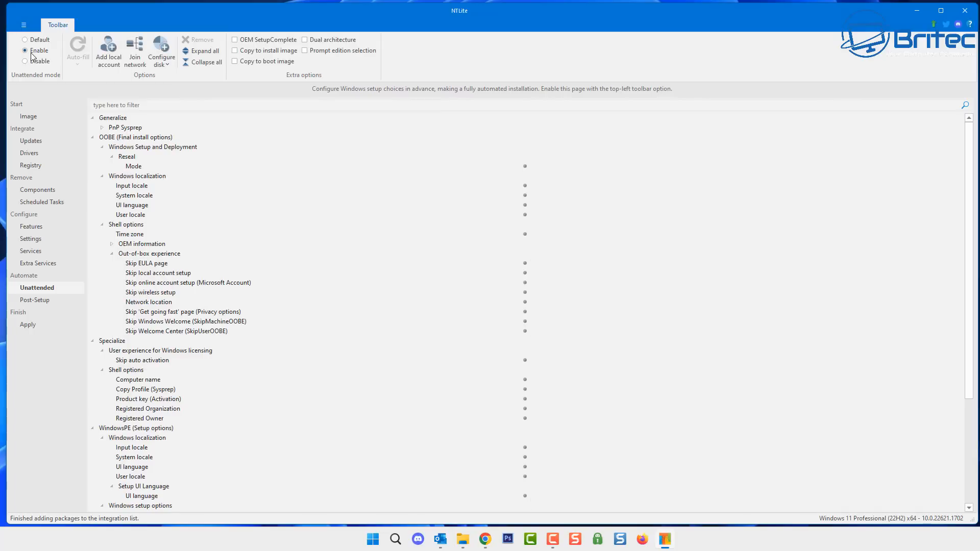
click(109, 52)
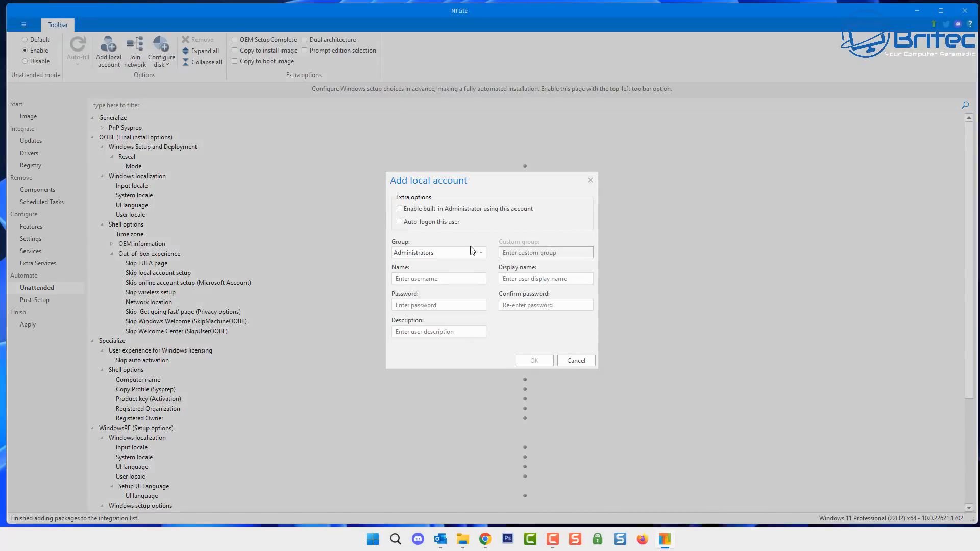
click(399, 222)
click(433, 279)
text(Britec)
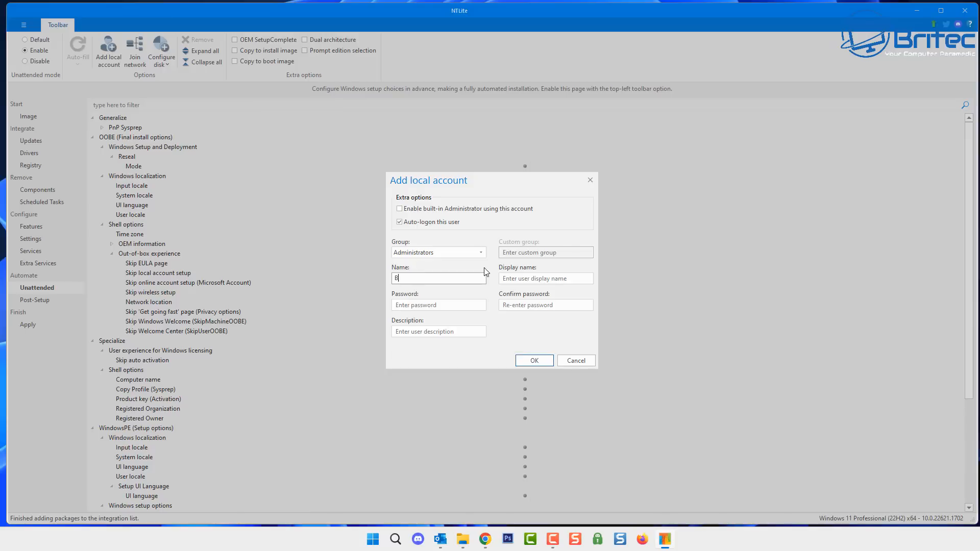
click(527, 279)
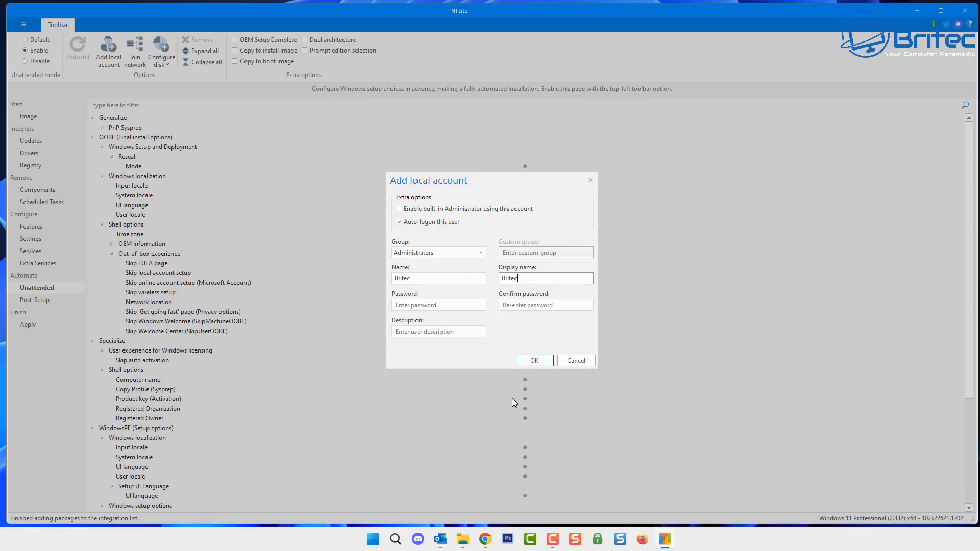
click(536, 363)
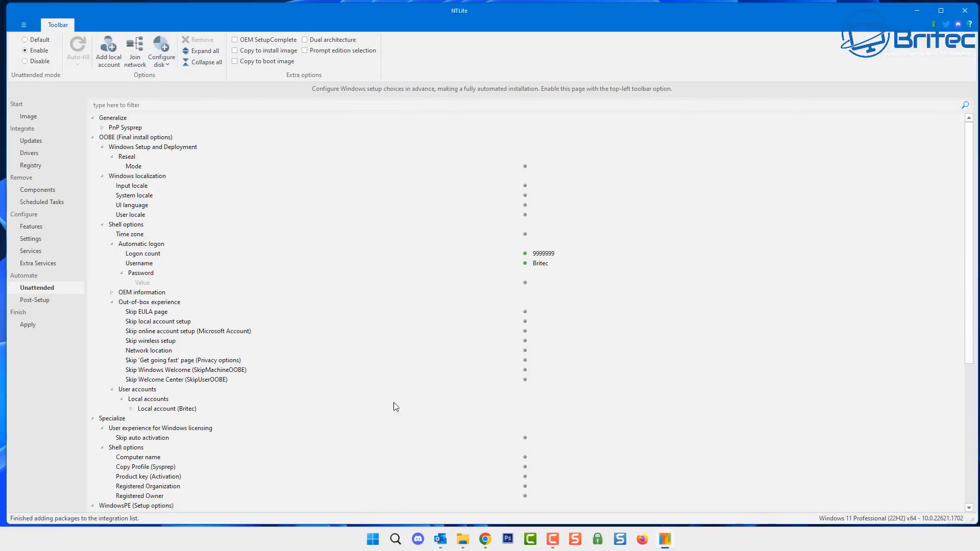
In the out-of-box experience options, set Skip EULA page and Skip online account setup (Microsoft Account) to true.
click(525, 312)
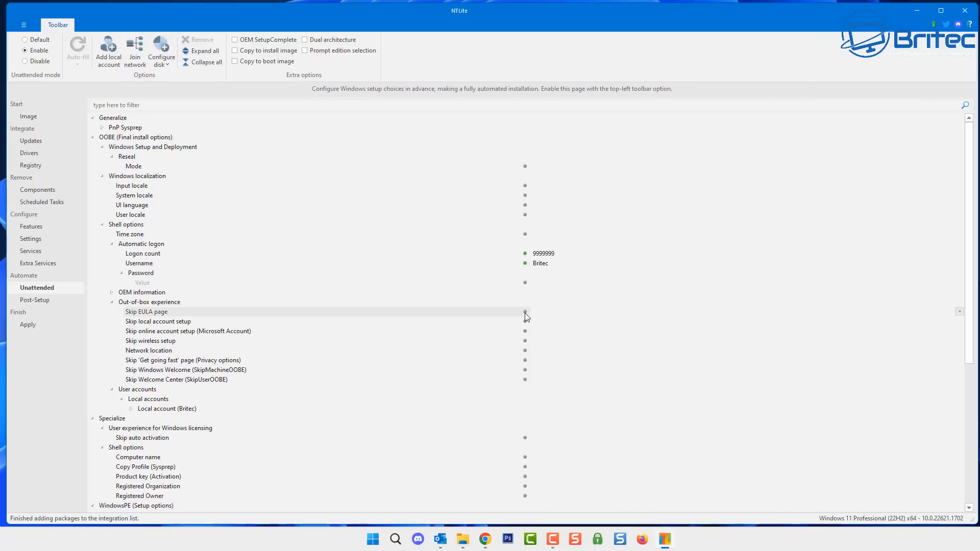
double_click(147, 311)
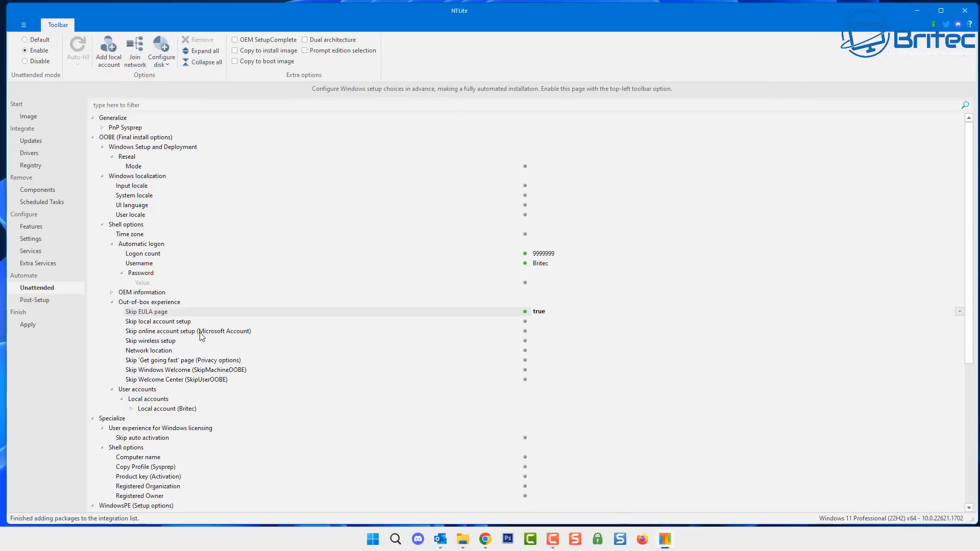
click(241, 332)
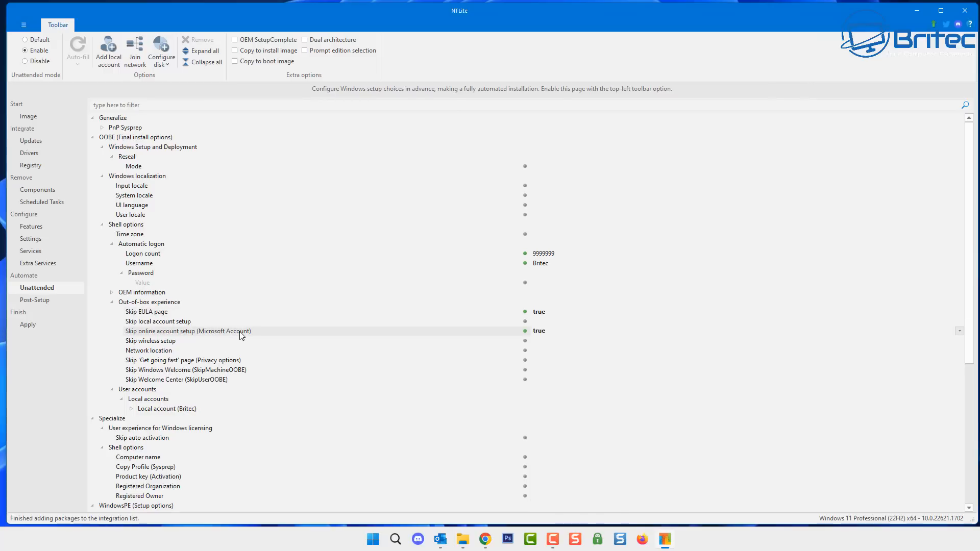
click(164, 343)
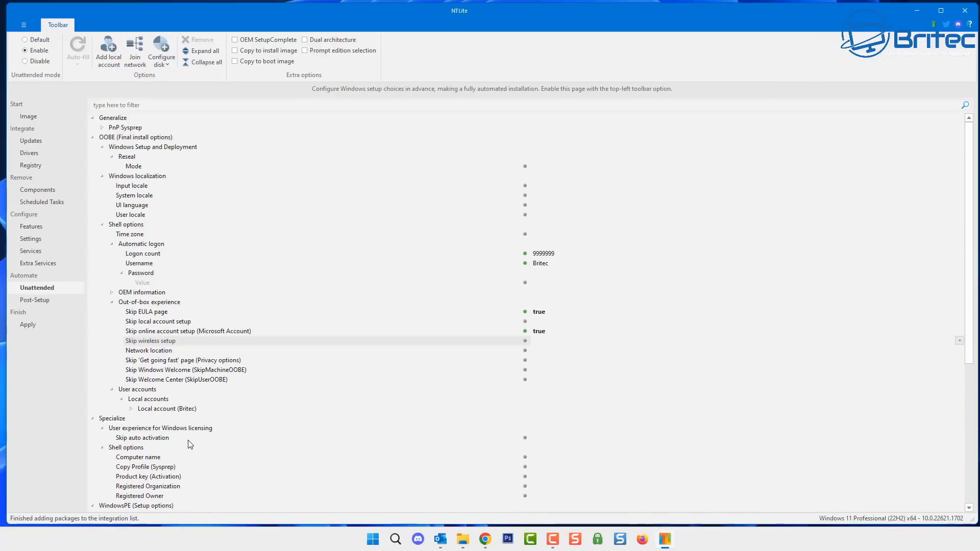
Review the remaining unattended options, including Specialize, the WindowsPE setup options and the expanded OEM information group.
scroll(183, 445, down, 2)
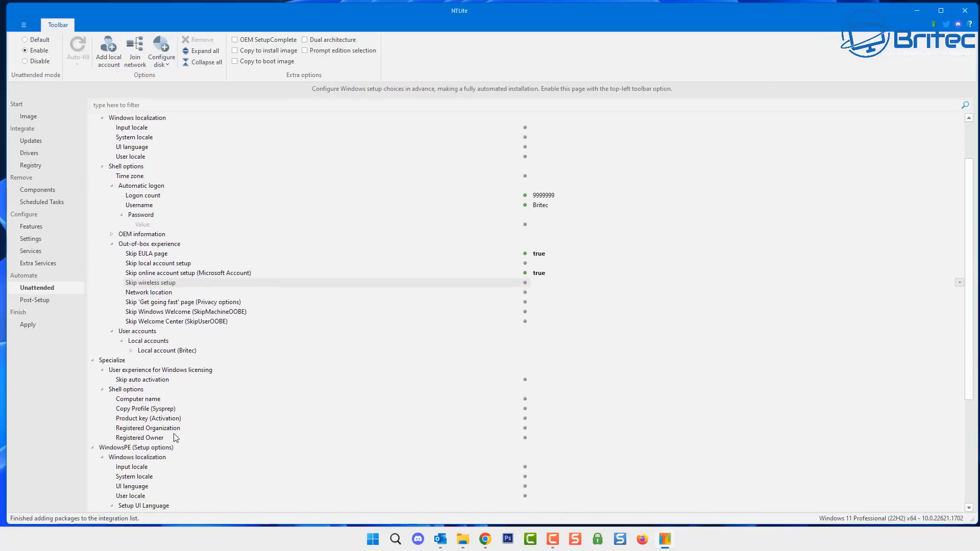
scroll(158, 414, down, 1)
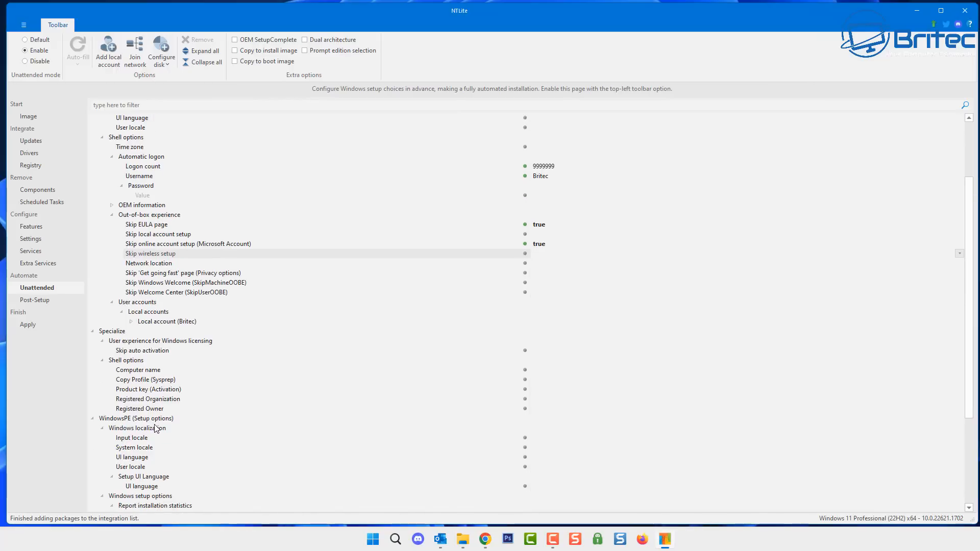
scroll(156, 427, down, 1)
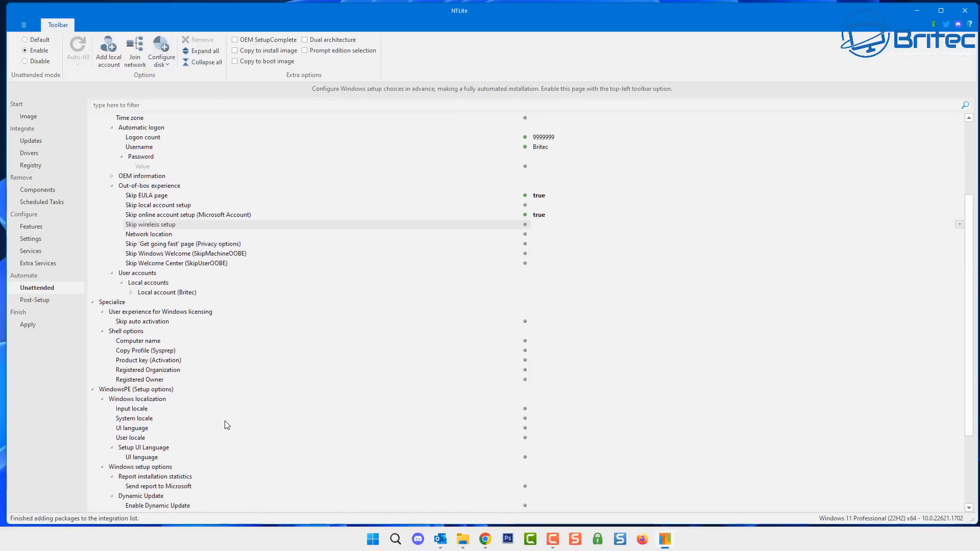
scroll(226, 427, down, 4)
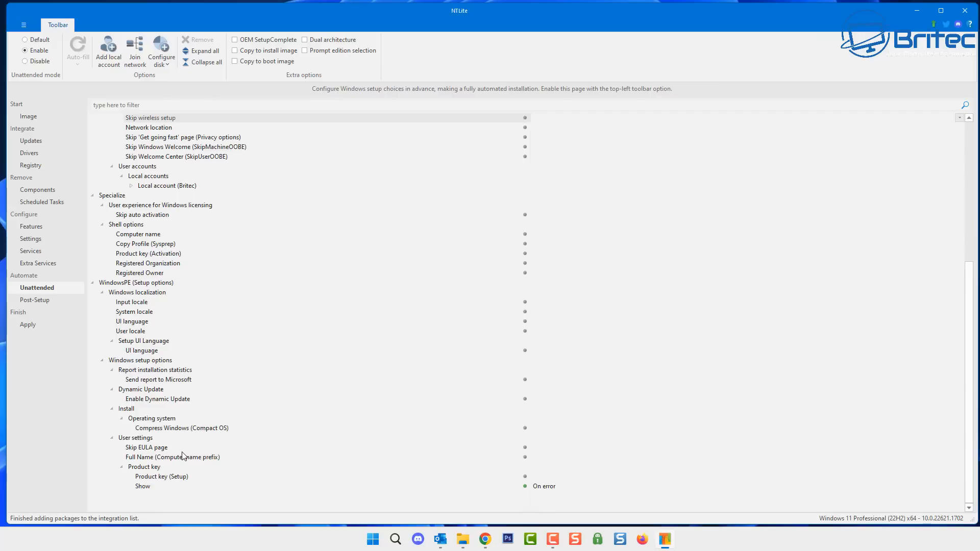
scroll(187, 440, up, 1)
scroll(187, 440, up, 7)
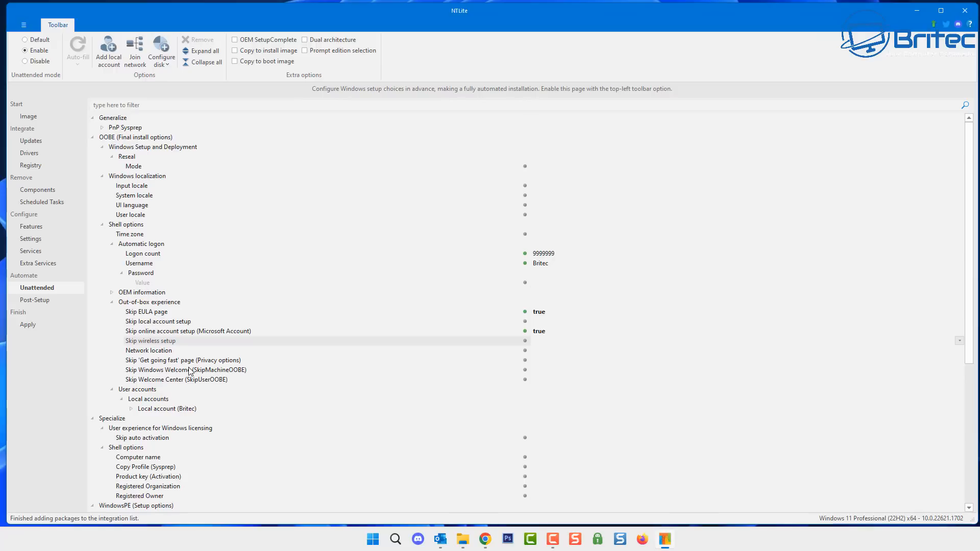
click(112, 292)
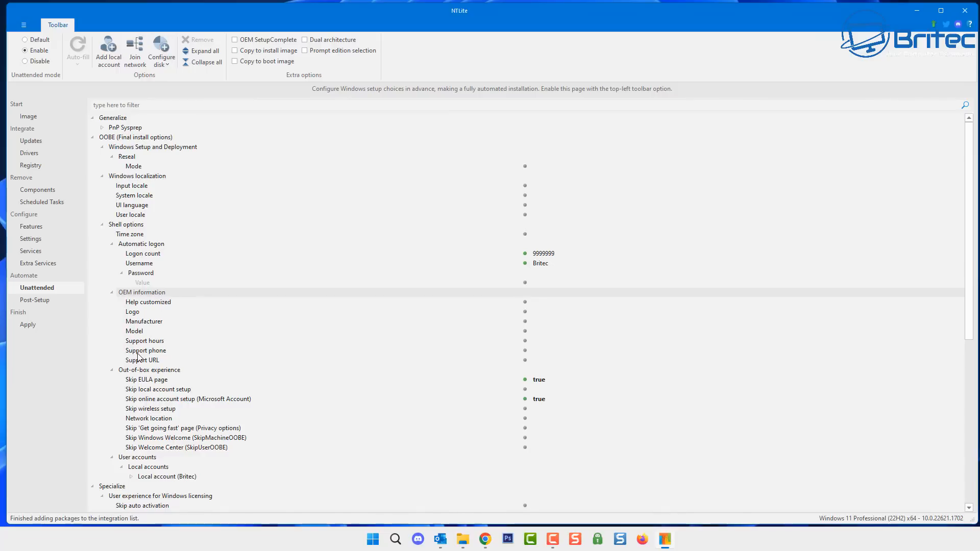
scroll(135, 394, down, 2)
scroll(139, 404, down, 1)
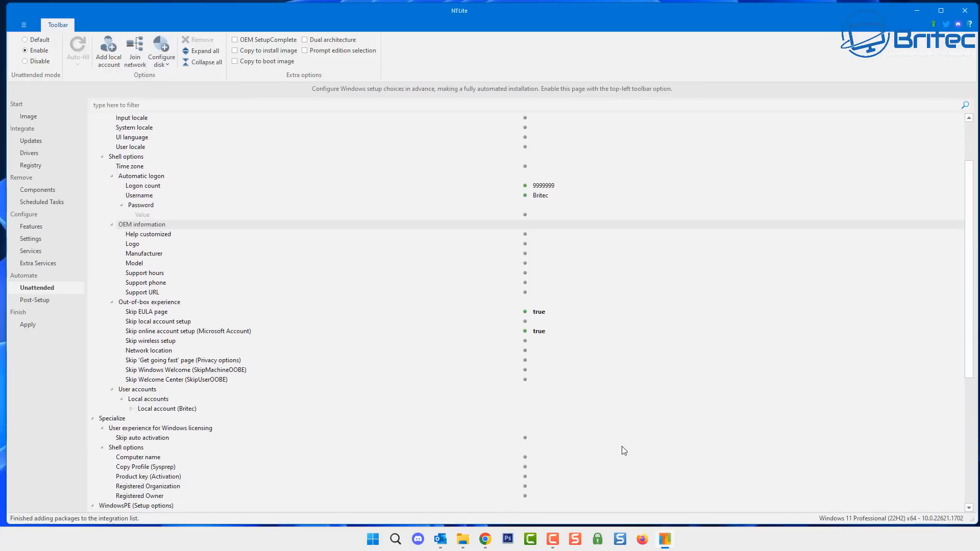
scroll(507, 447, down, 3)
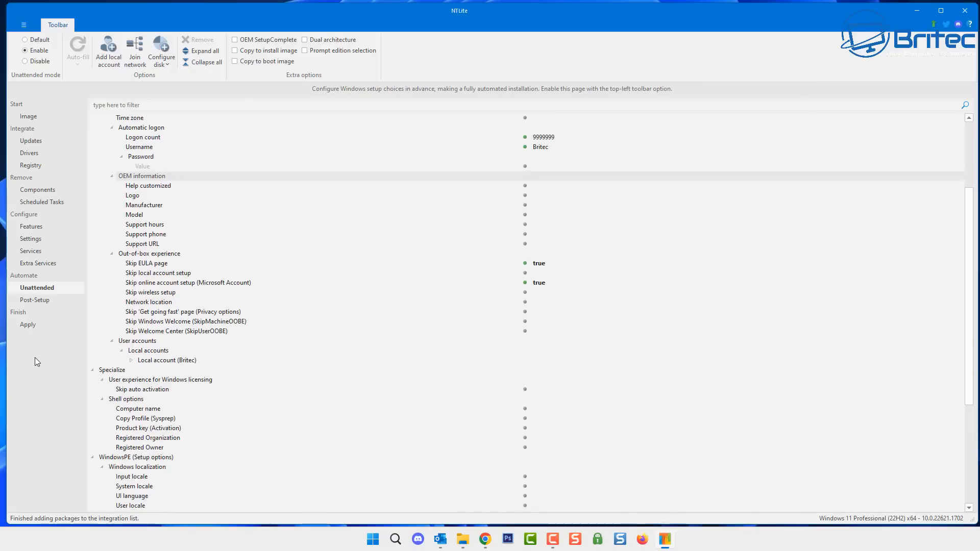
Go to the Post-Setup page, and switch to the Chrome browser to download the 64-bit Chrome Enterprise bundle.
click(41, 301)
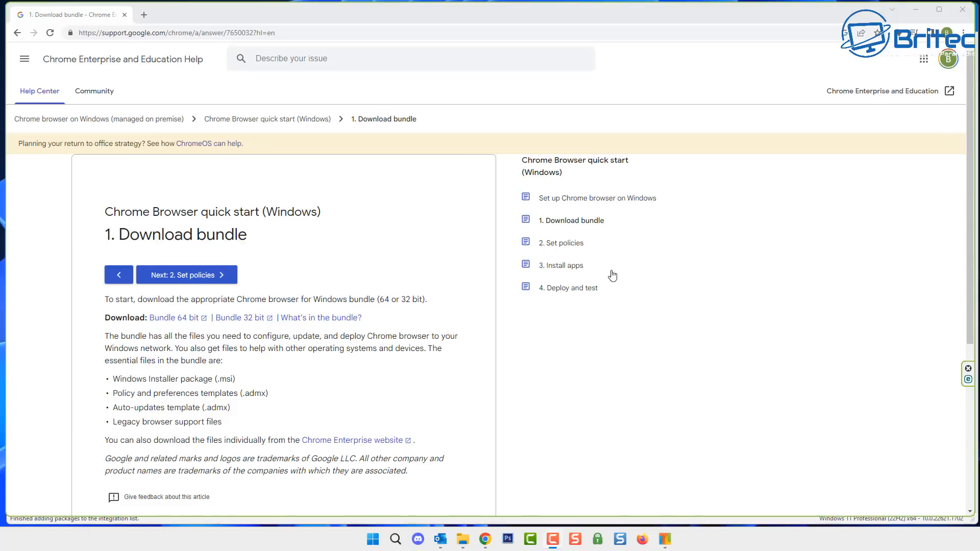
click(174, 319)
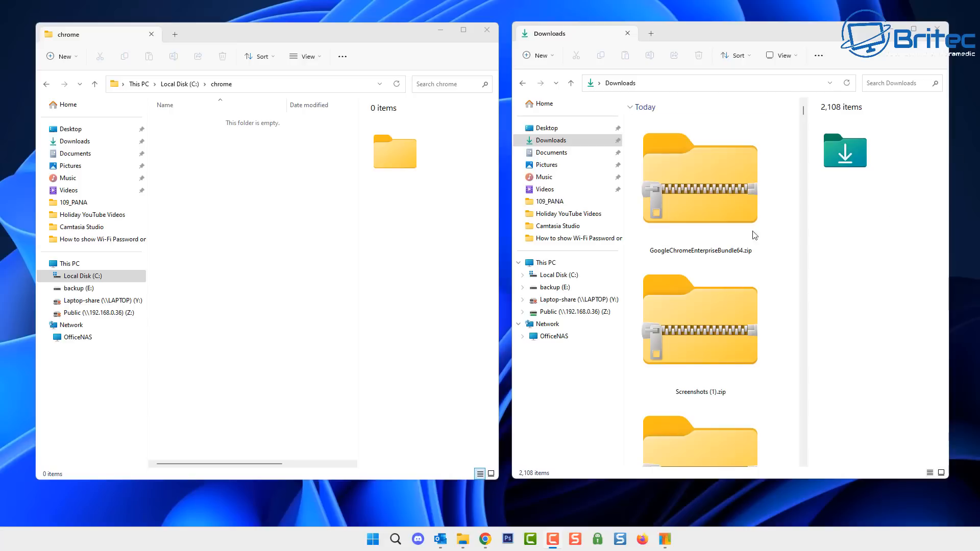
In the Downloads folder, open GoogleChromeEnterpriseBundle64.zip with 7-Zip, extract all its contents into C:\chrome, and close the archive.
click(715, 207)
right_click(701, 206)
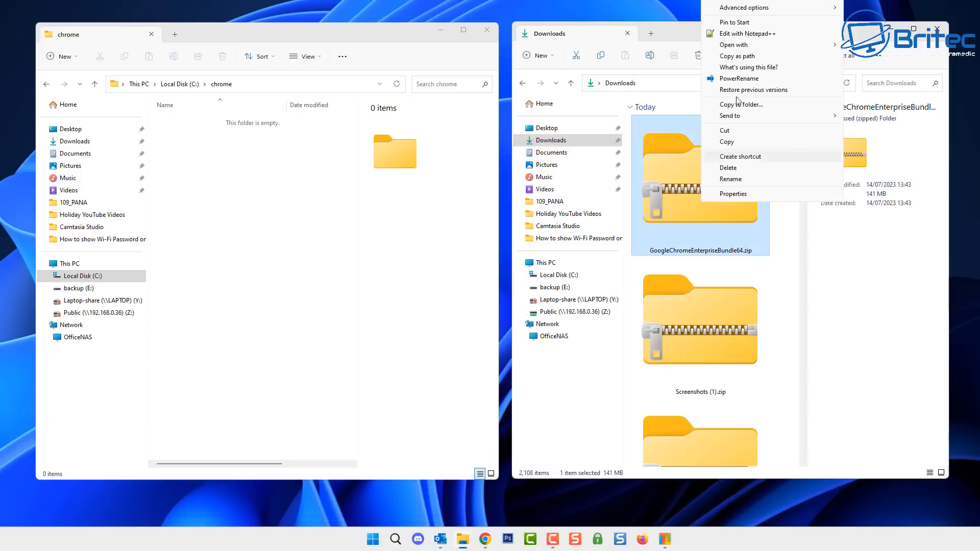
mouse_move(735, 0)
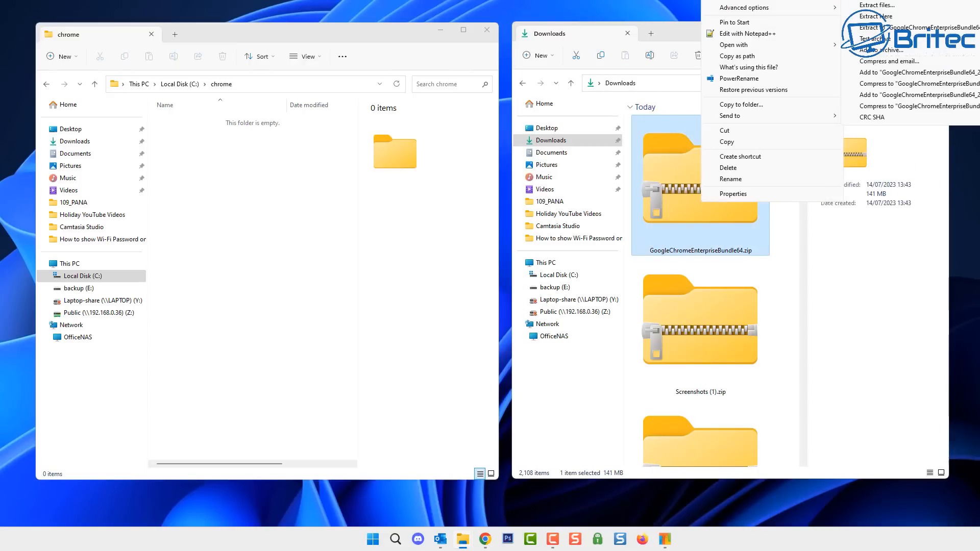
click(868, 0)
drag(280, 199, 176, 117)
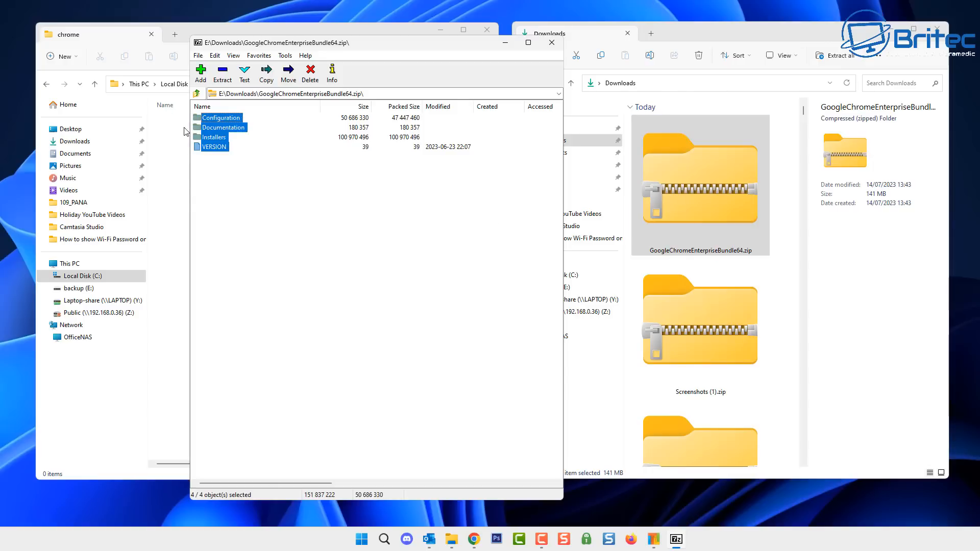
drag(341, 43, 487, 81)
drag(370, 168, 248, 185)
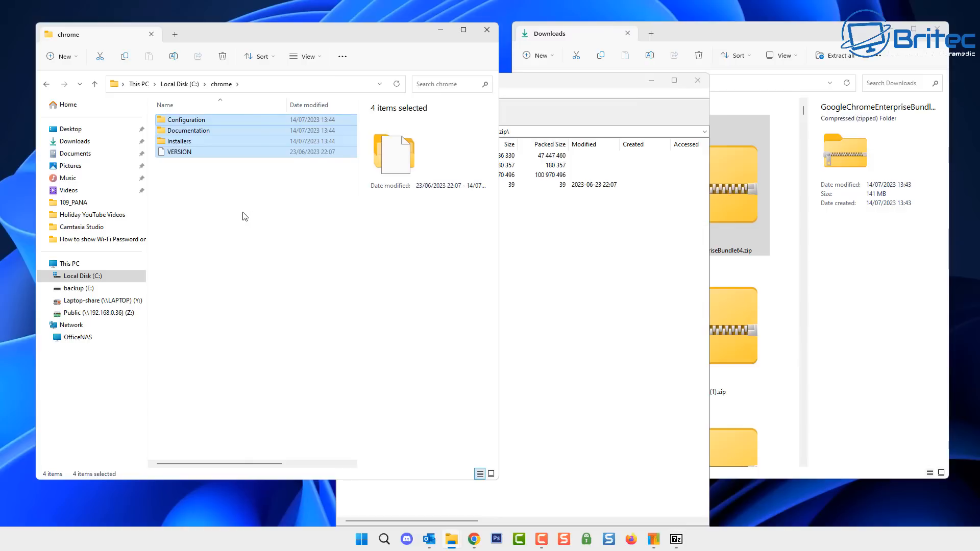
click(244, 213)
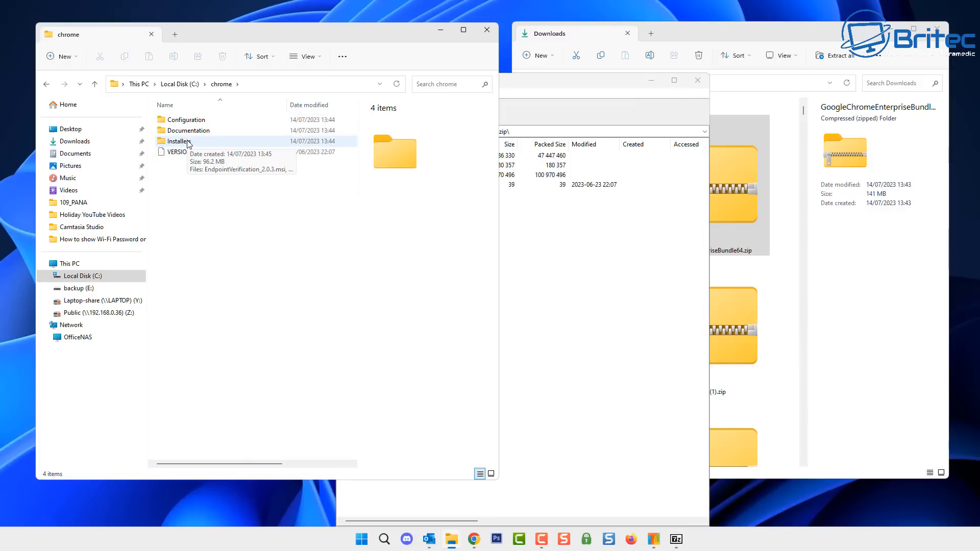
click(705, 82)
click(706, 82)
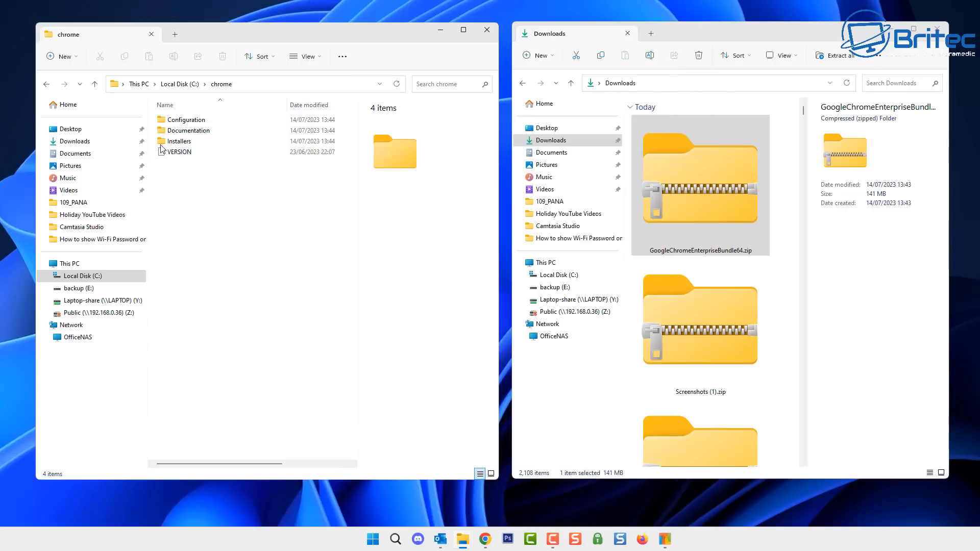
Locate the installer in C:\chrome\Installers, switch to NTLite, and add GoogleChromeStandaloneEnterprise64.msi to the machine post-setup execution queue.
double_click(179, 141)
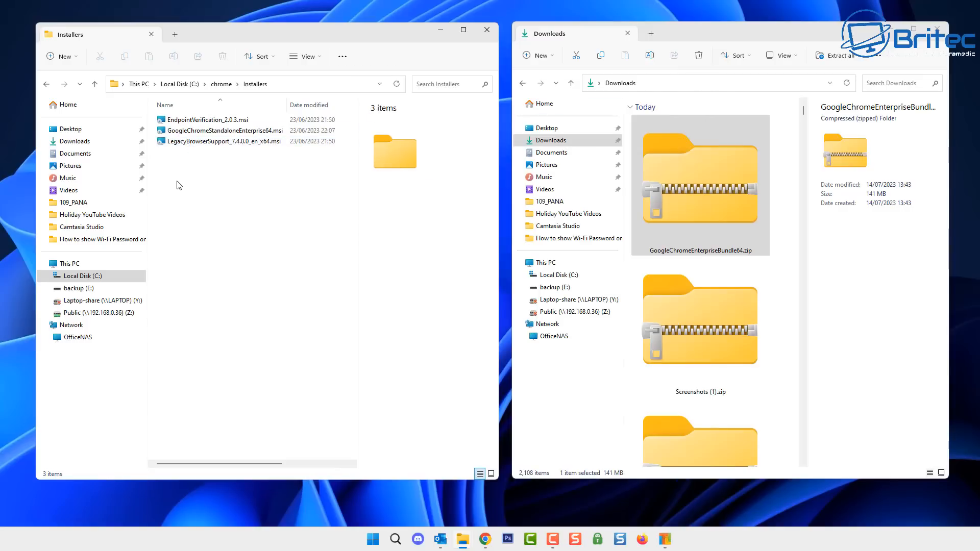
click(262, 134)
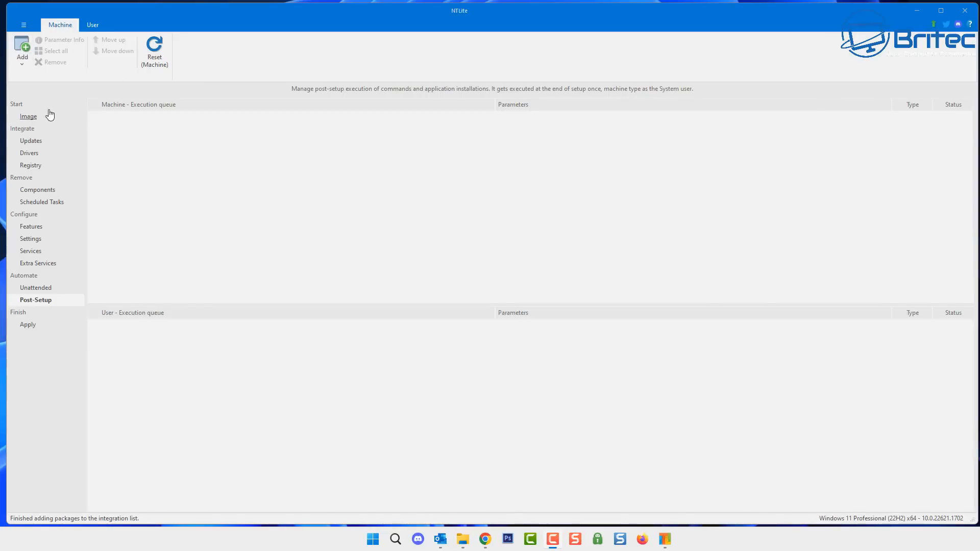
click(29, 63)
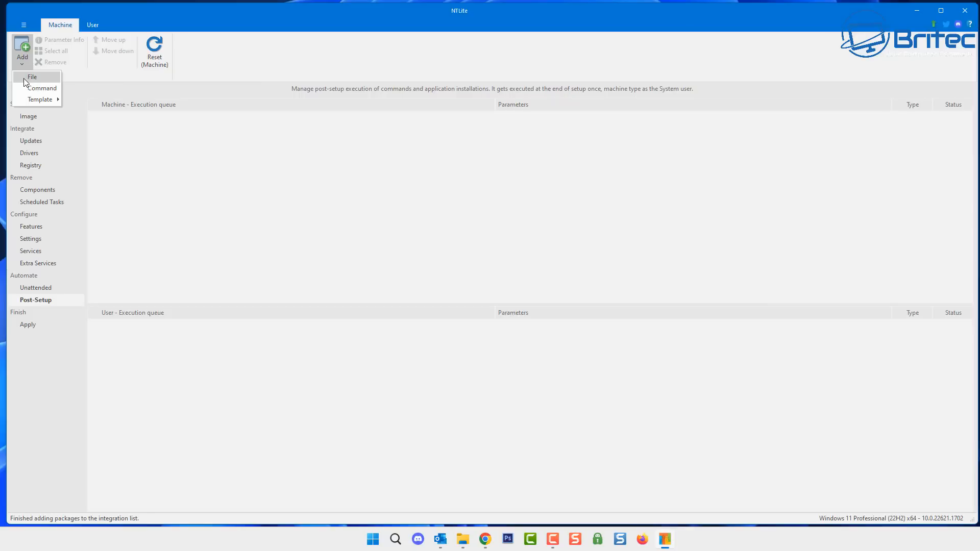
mouse_move(54, 100)
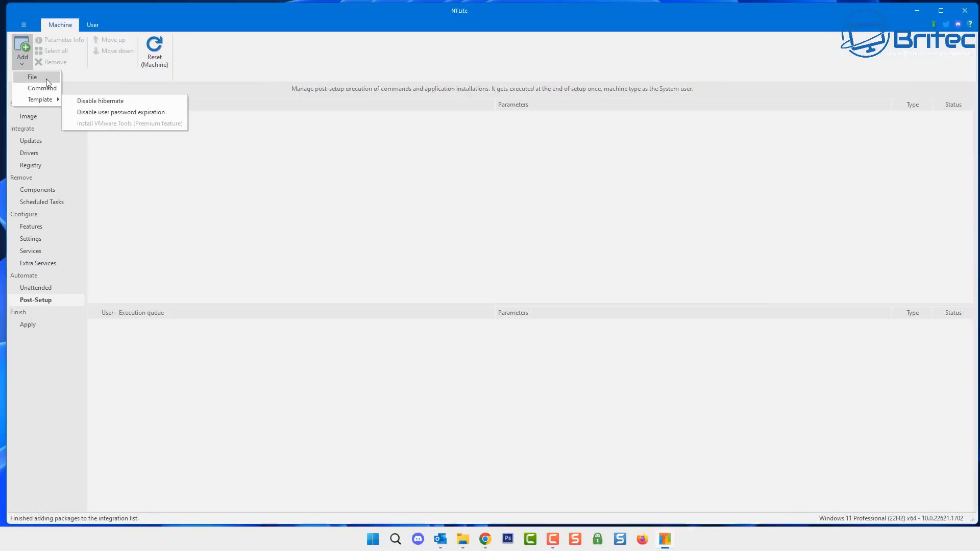
click(46, 78)
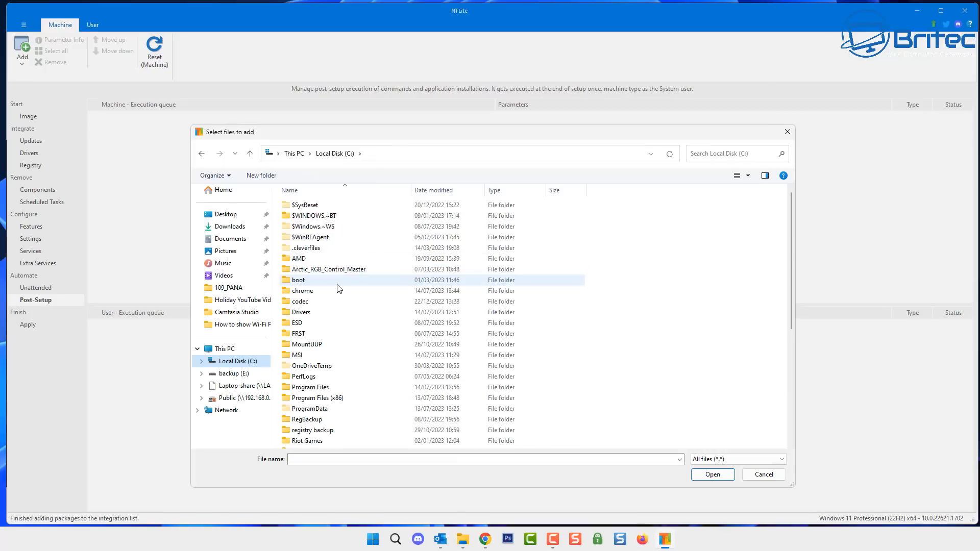
double_click(306, 292)
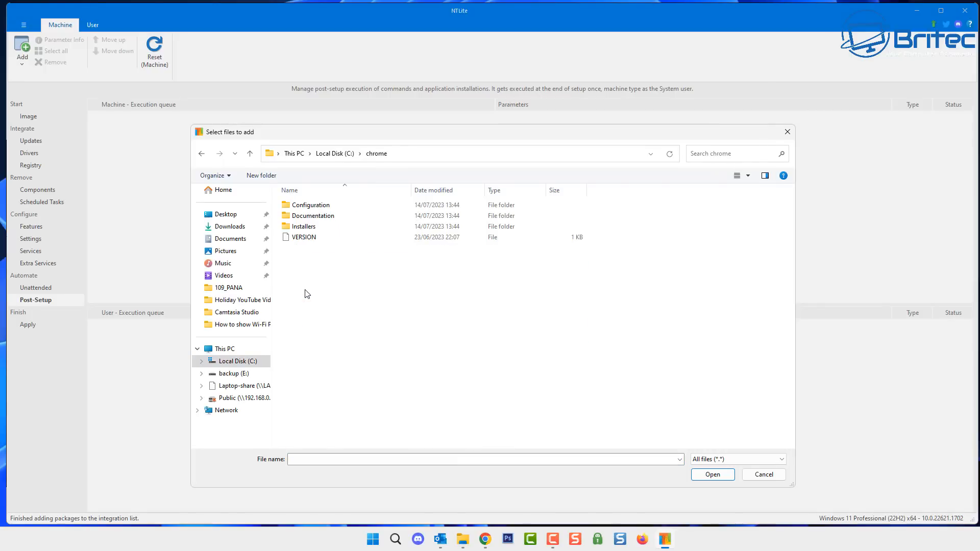
double_click(306, 227)
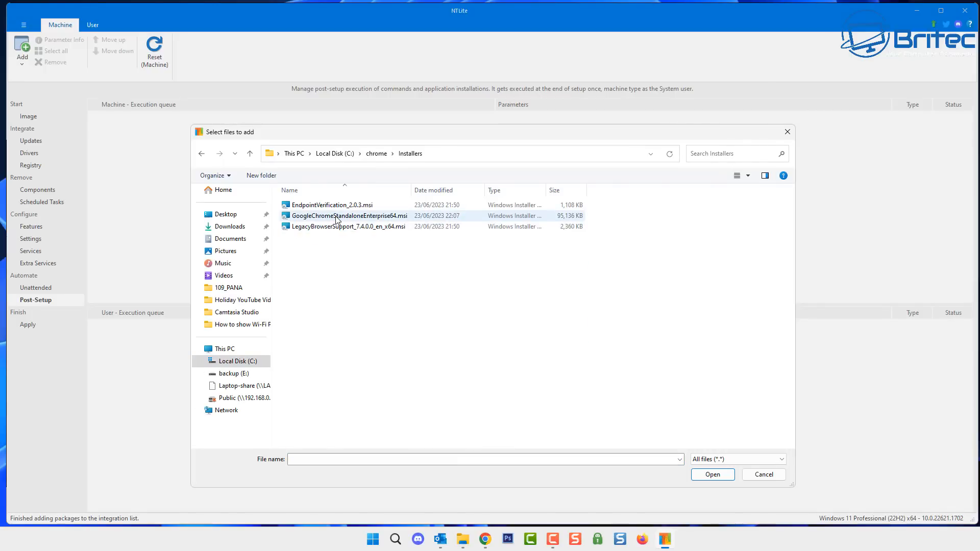
click(336, 220)
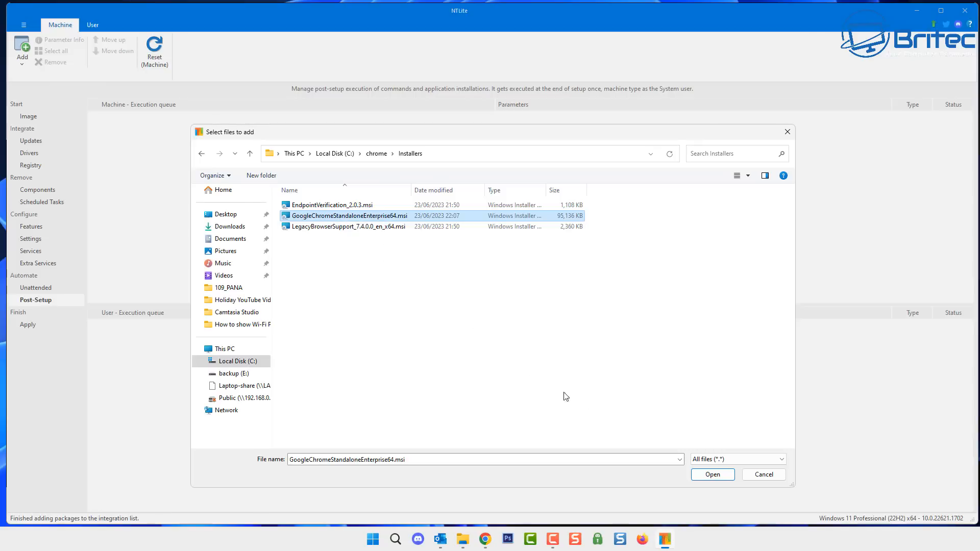
click(708, 475)
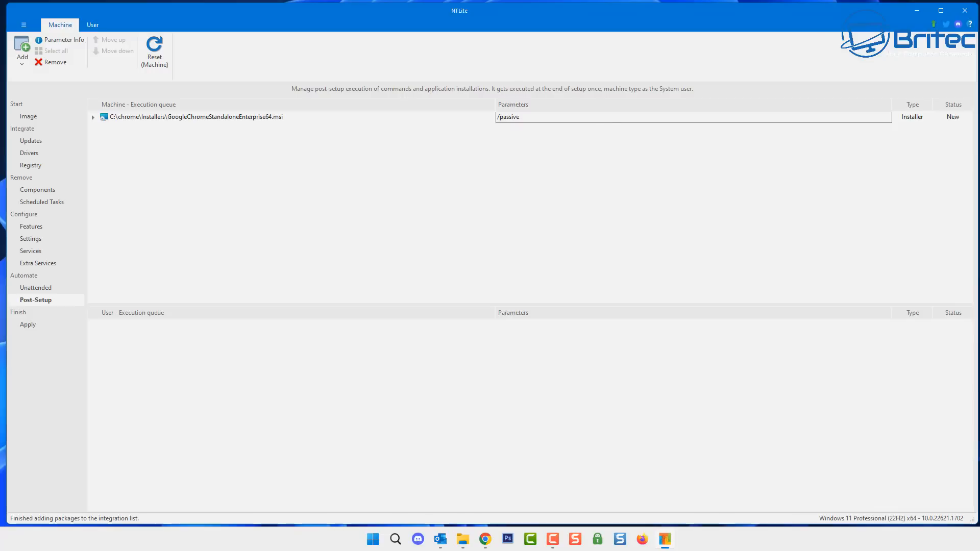
Add OBS-Studio-29.1.3-Full-Installer-x64.exe from the Downloads folder to the machine execution queue.
key(alt+Tab)
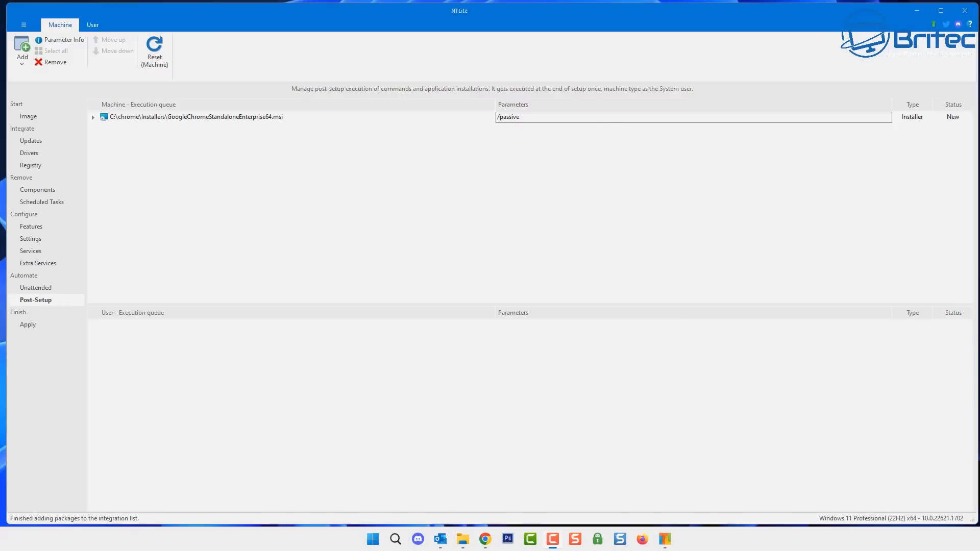
click(24, 62)
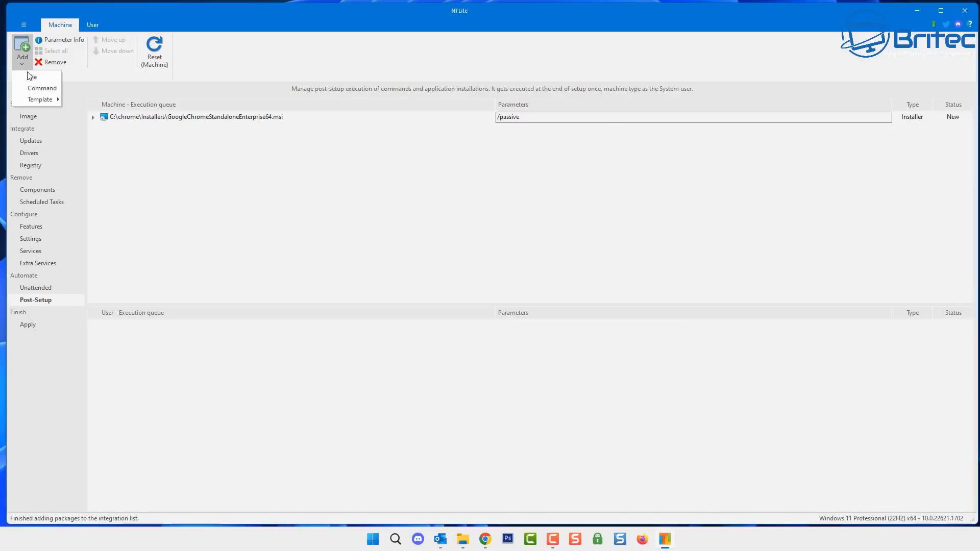
click(29, 76)
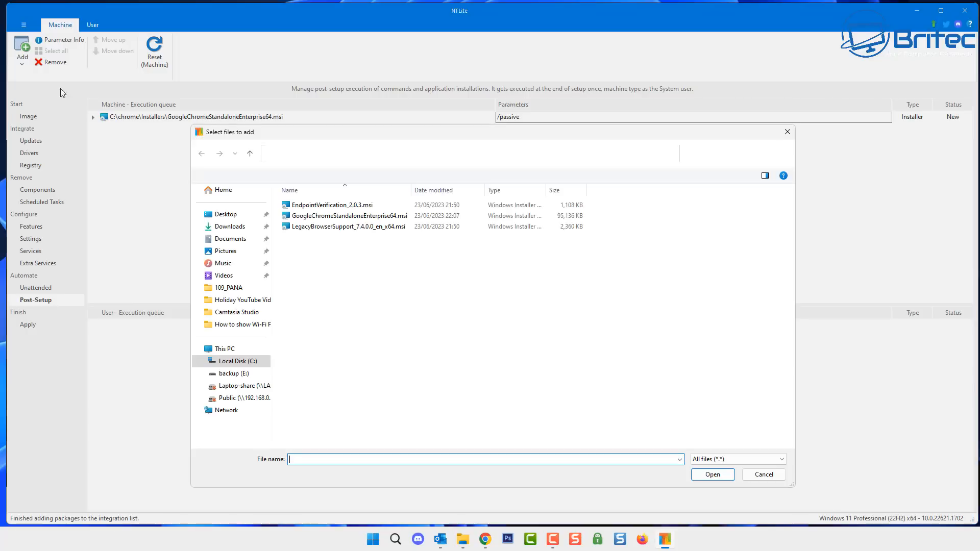
click(249, 230)
click(338, 274)
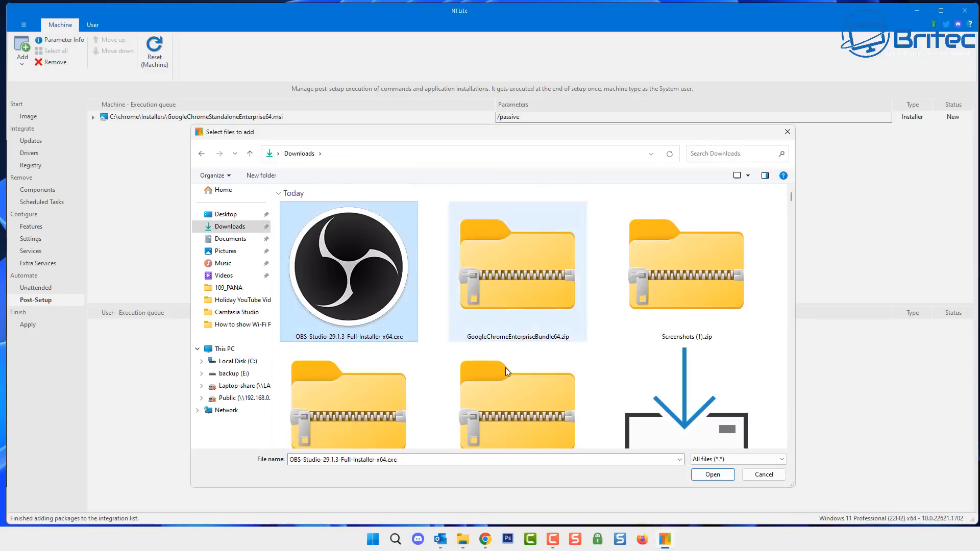
click(713, 475)
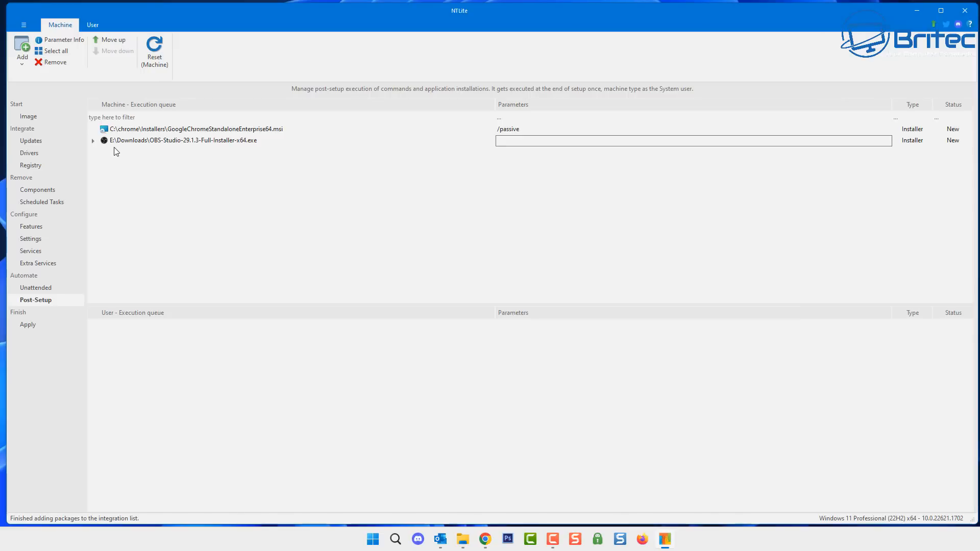
Set the OBS Studio installer's parameters to /OBS-Studio-*-Full-Installer-x64.exe /S.
right_click(513, 141)
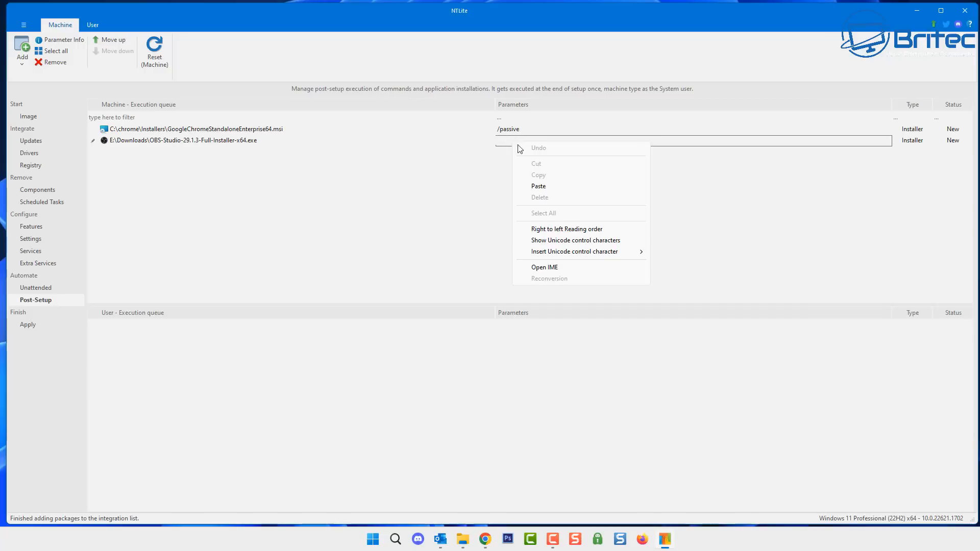
click(553, 194)
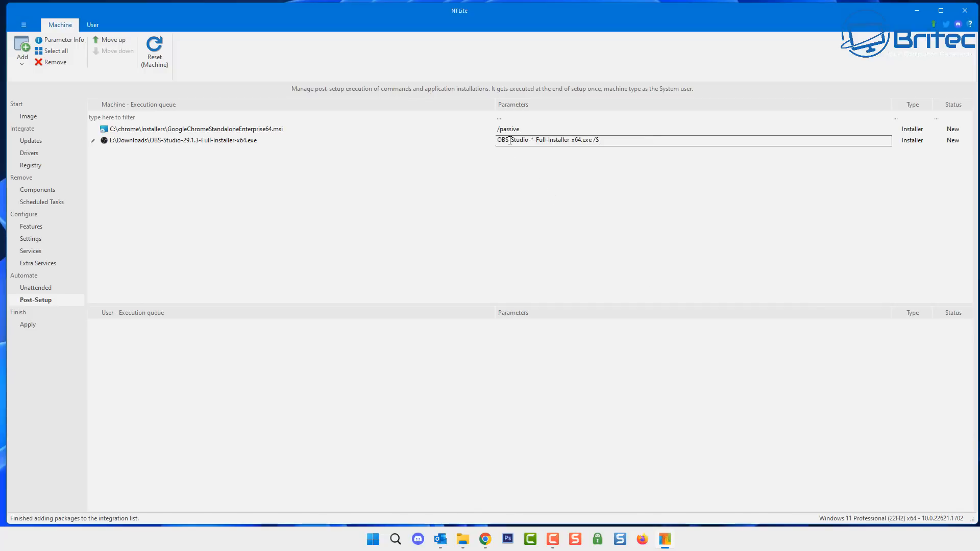
drag(606, 146, 417, 152)
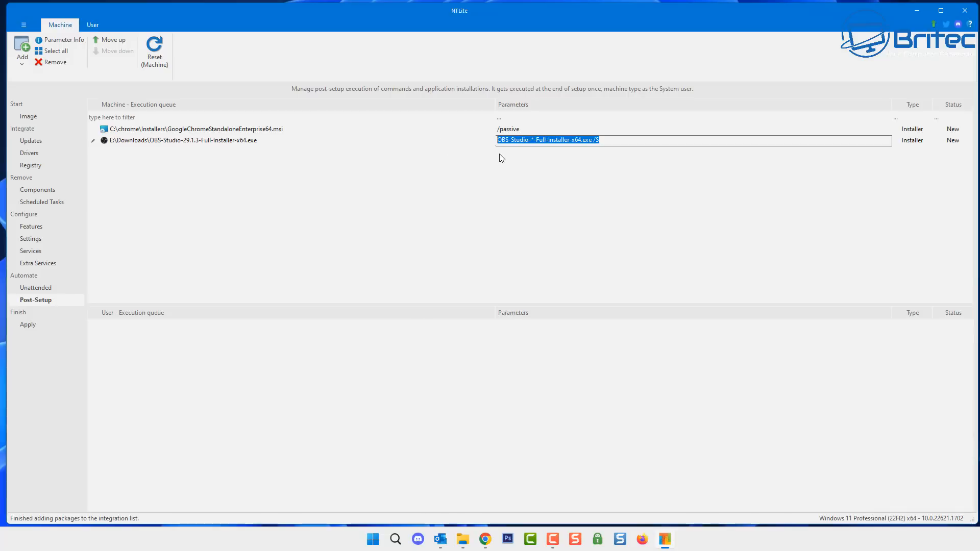
click(483, 164)
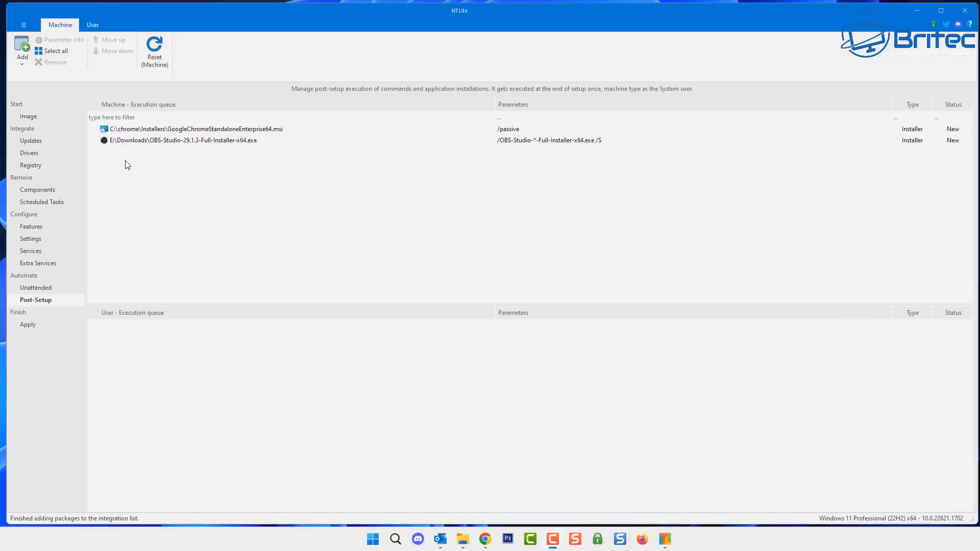
Add npp.8.5.4.Installer.x64.exe from Downloads to the machine queue, with the parameters /npp.7.9.Installer.x64.exe /S.
click(26, 59)
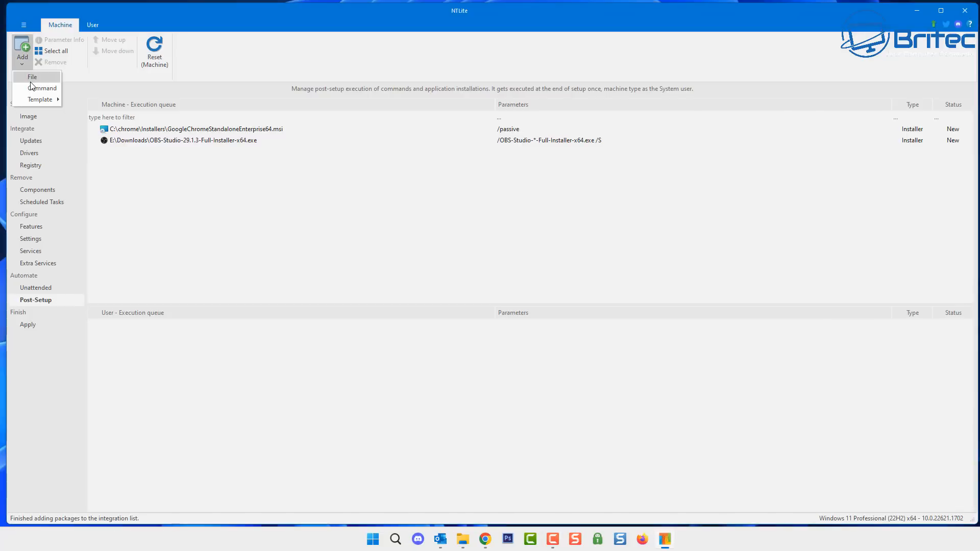
click(31, 81)
click(349, 270)
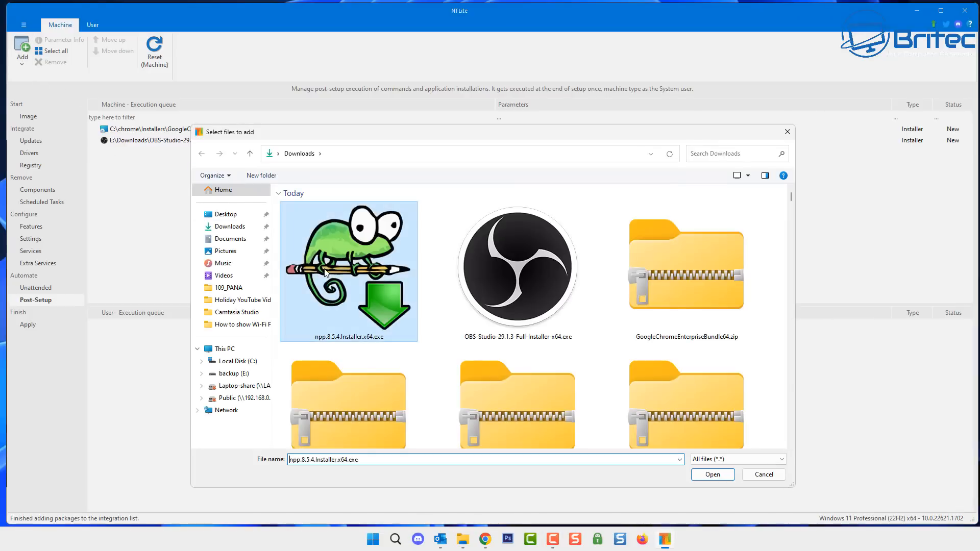
click(712, 479)
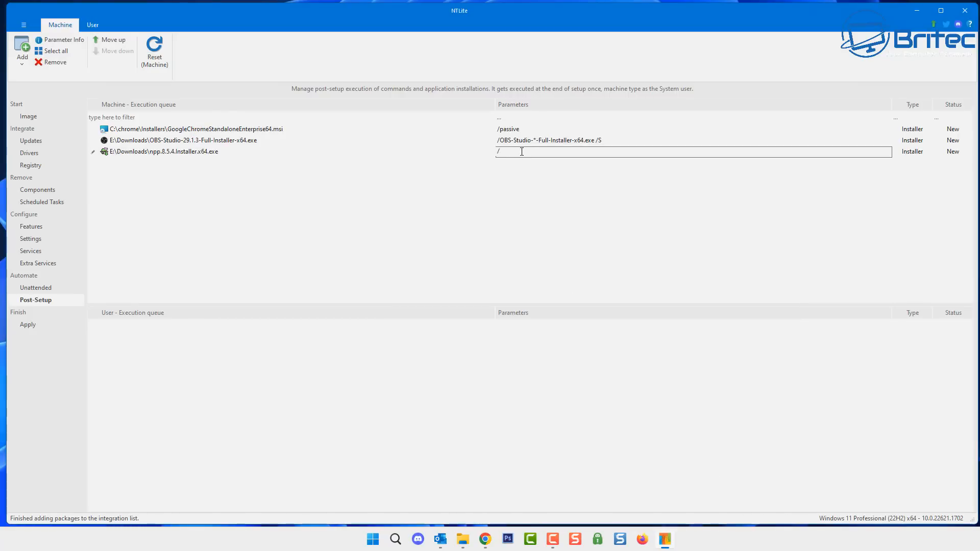
text(npp.7.9.Installer.x64.exe /S)
click(492, 187)
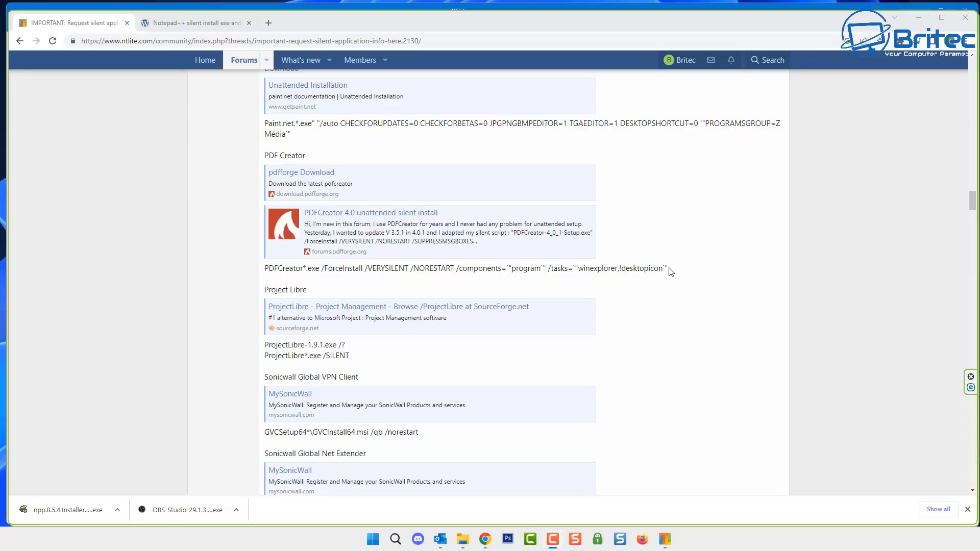
Browse the NTLite forum thread in Chrome for the silent-install parameters of common applications such as Notepad++, OBS Studio and VLC.
scroll(679, 255, up, 11)
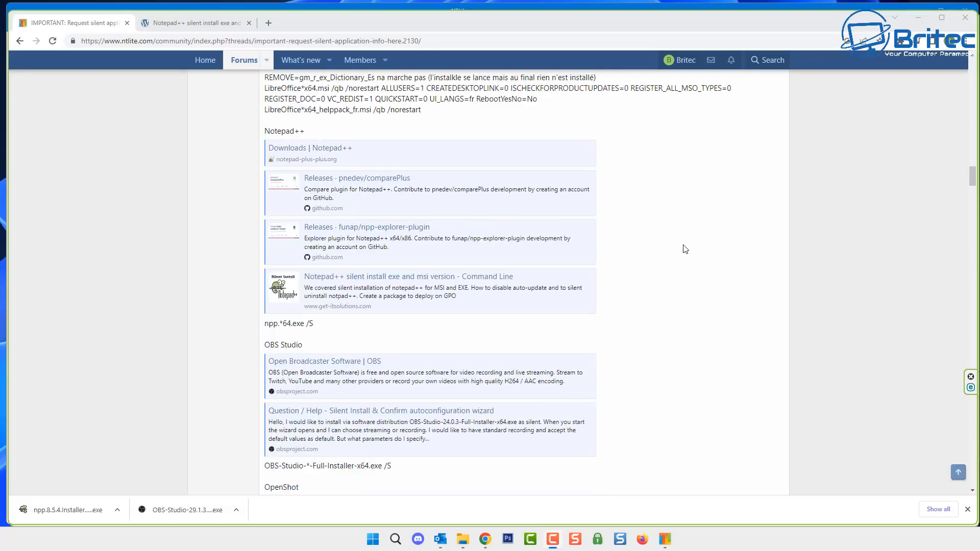
scroll(685, 249, up, 12)
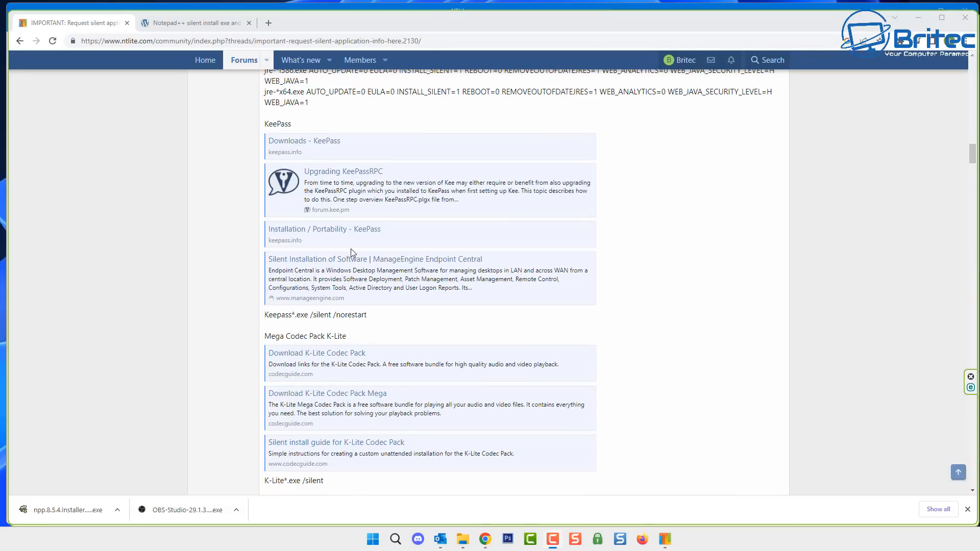
scroll(352, 258, down, 13)
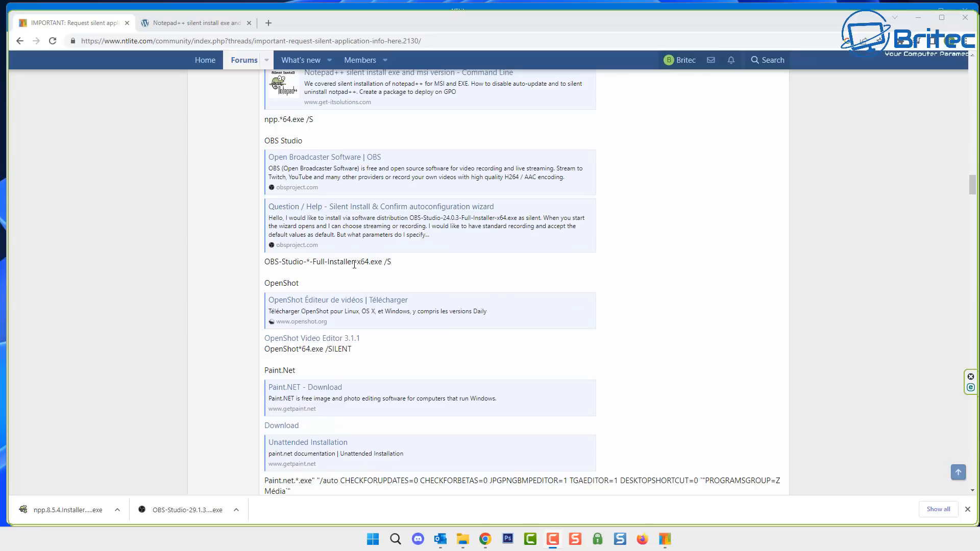
scroll(353, 265, up, 1)
scroll(331, 199, down, 1)
scroll(332, 201, down, 3)
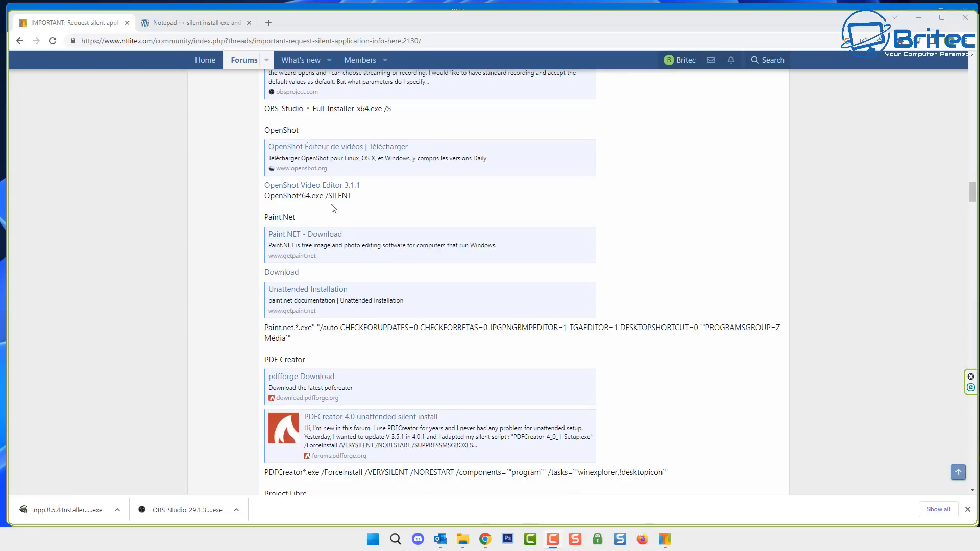
scroll(342, 270, down, 7)
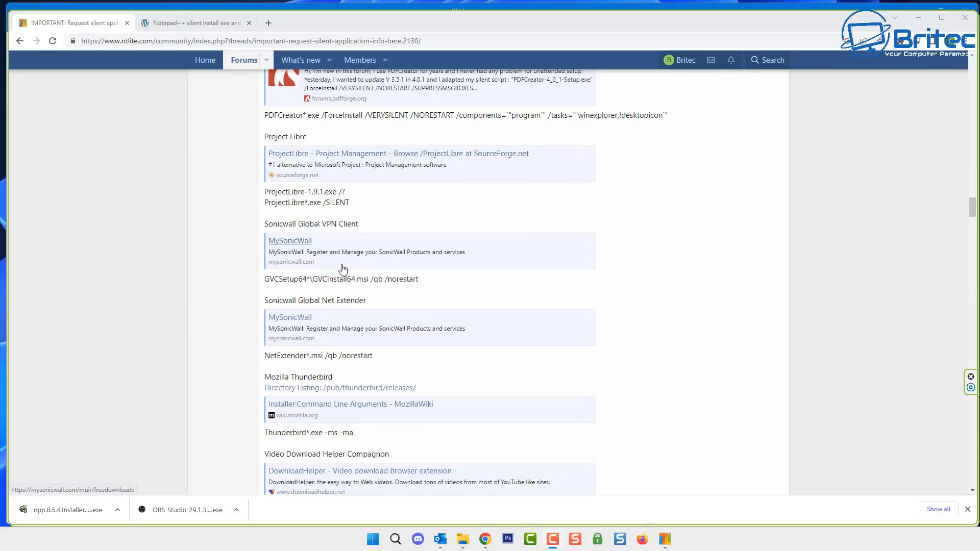
scroll(343, 269, down, 8)
scroll(345, 267, down, 2)
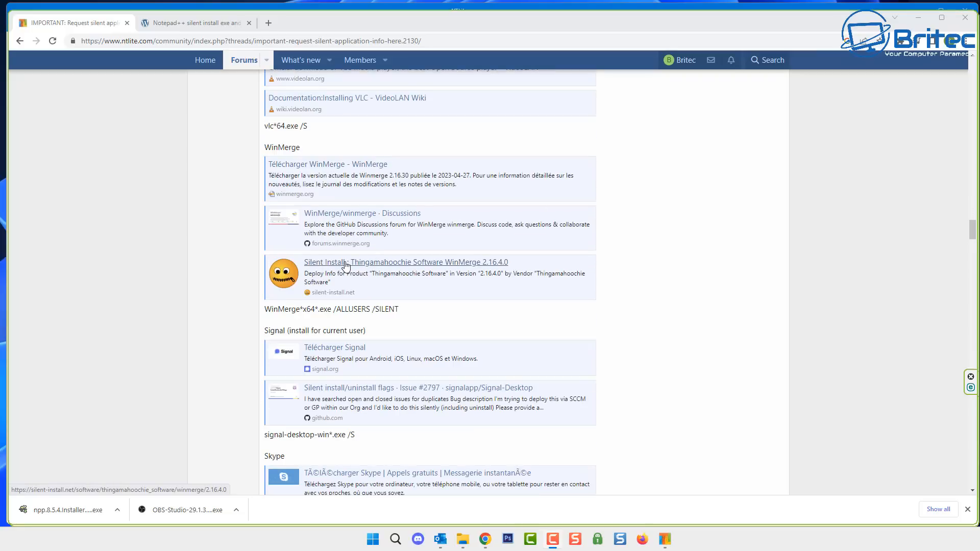
scroll(346, 266, down, 7)
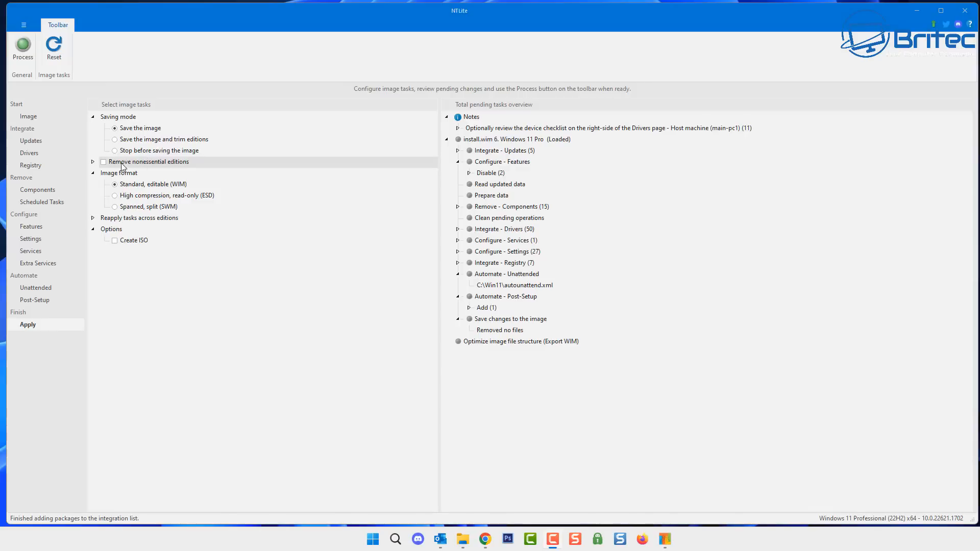
On NTLite's Apply page, choose Save the image and trim editions, and enable Create ISO with the file saved as Britec-NTLite.iso in Downloads.
click(116, 141)
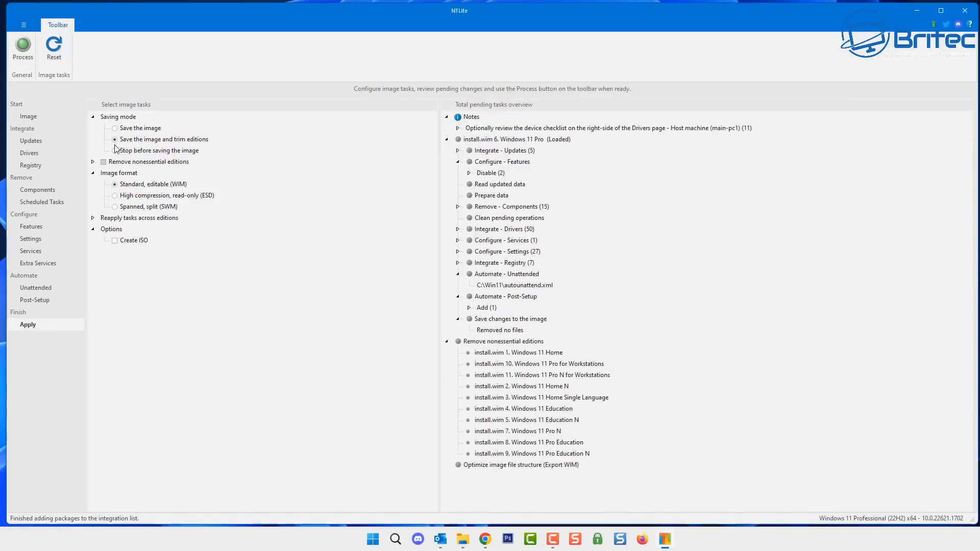
click(93, 163)
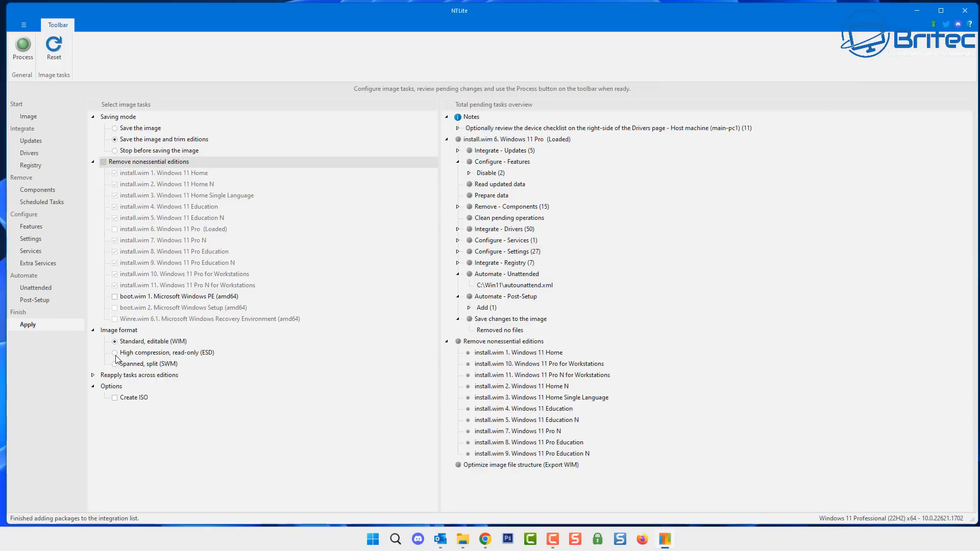
click(114, 398)
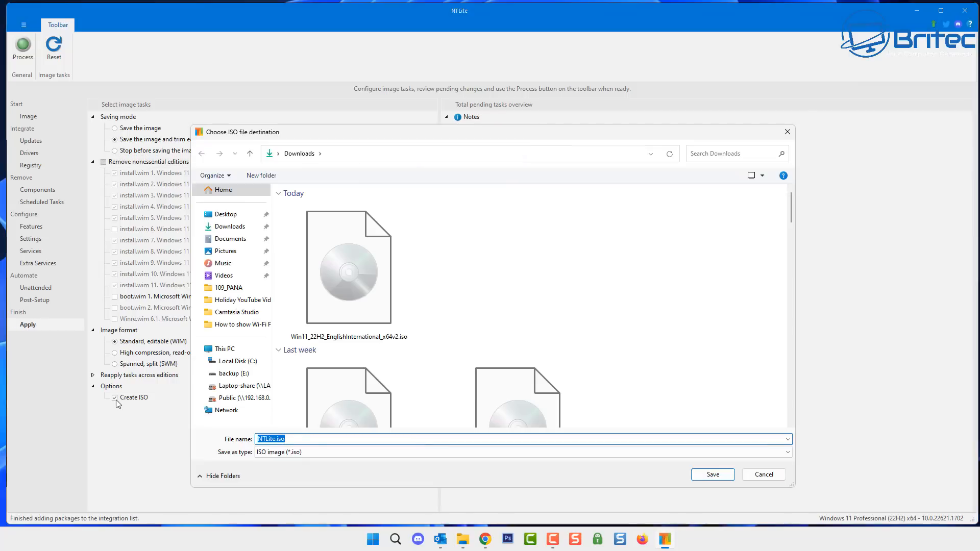
click(269, 440)
click(258, 440)
text(Britec-)
click(713, 474)
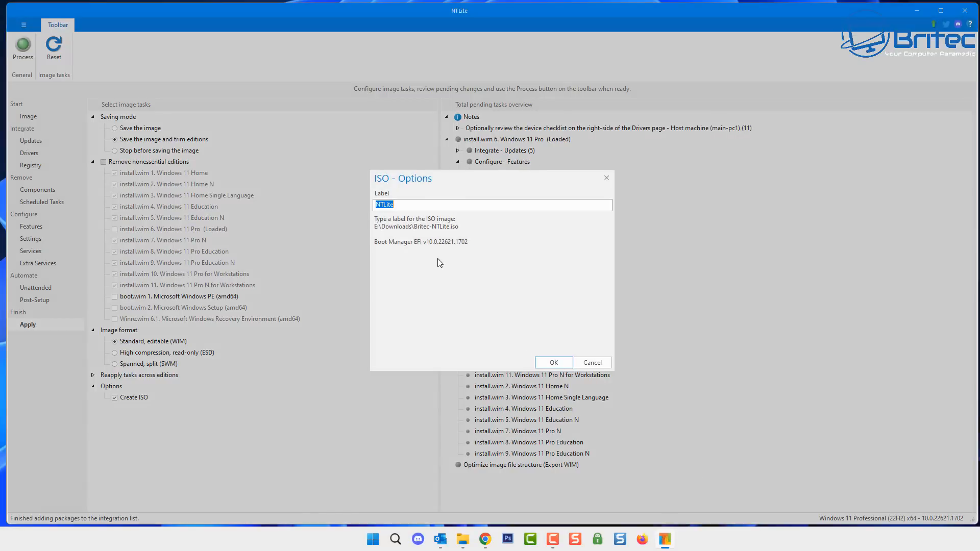
Label the ISO image Britec-NTLite and accept the ISO options.
click(403, 204)
text(Britec-)
click(552, 359)
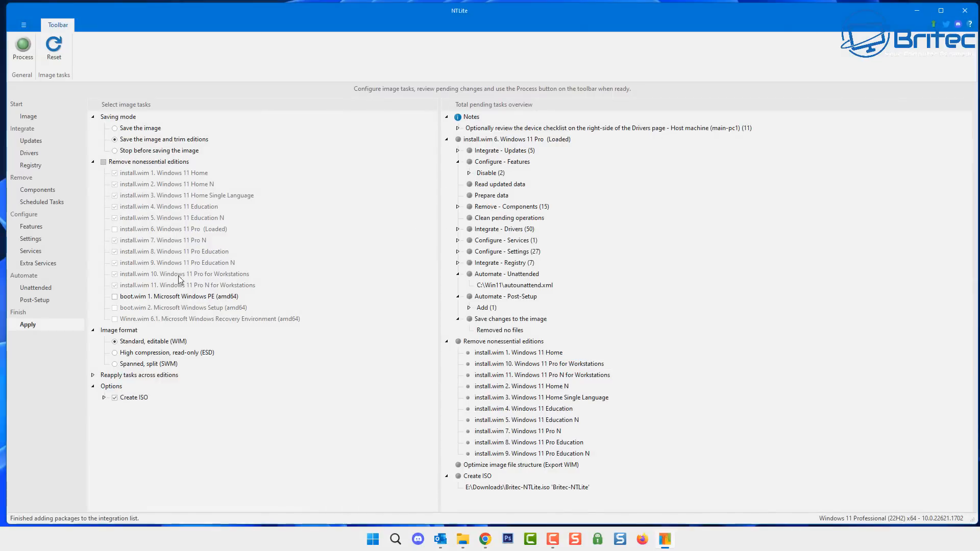
Process all pending changes to build the ISO, acknowledge the download and completion messages, and close NTLite.
click(26, 45)
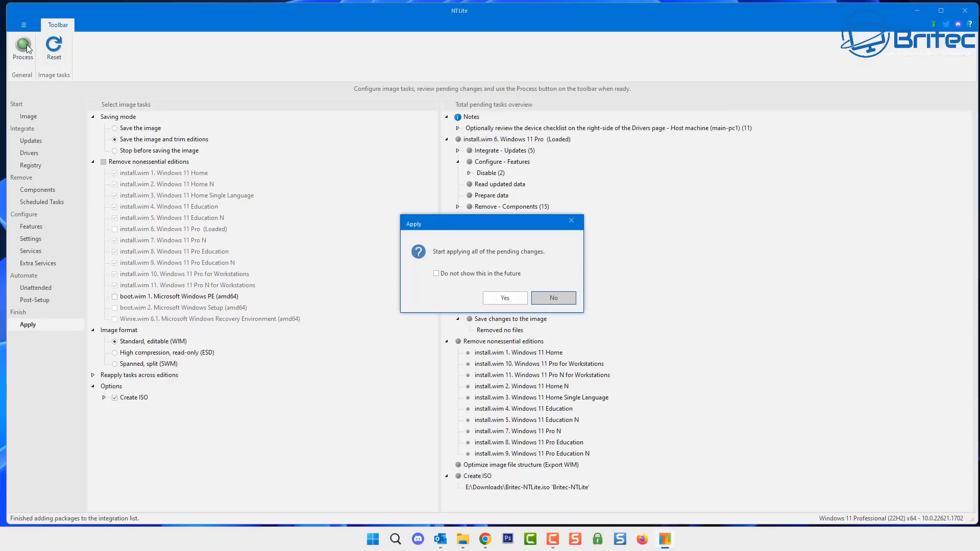
click(504, 299)
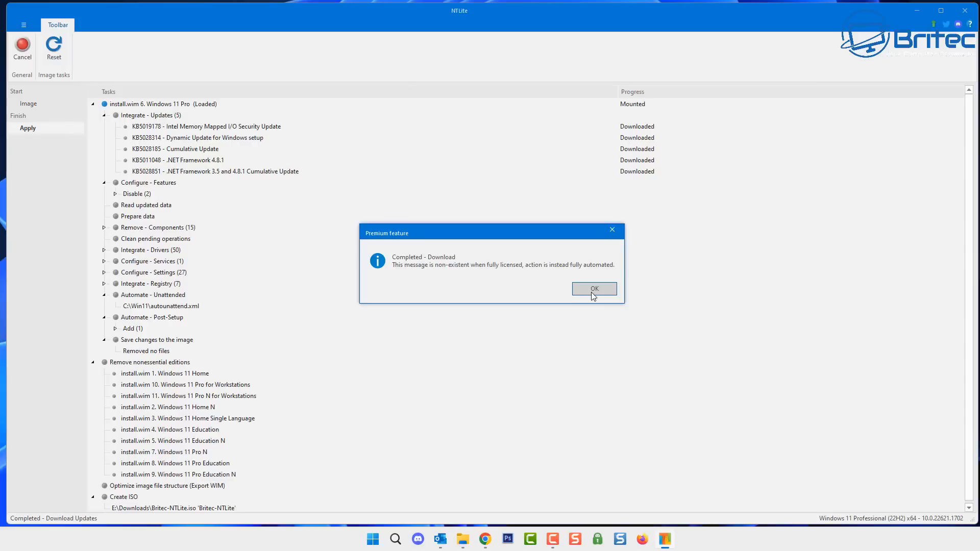
click(594, 290)
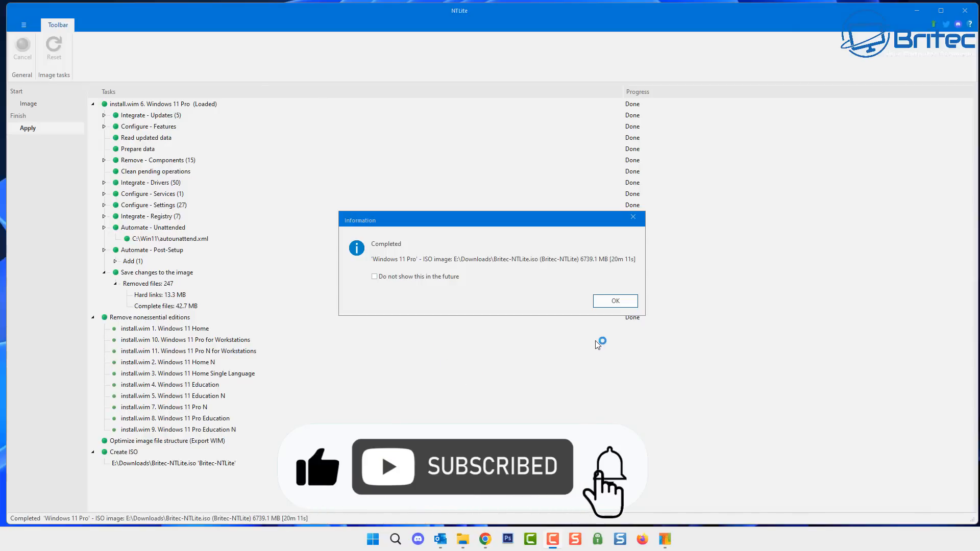
click(618, 302)
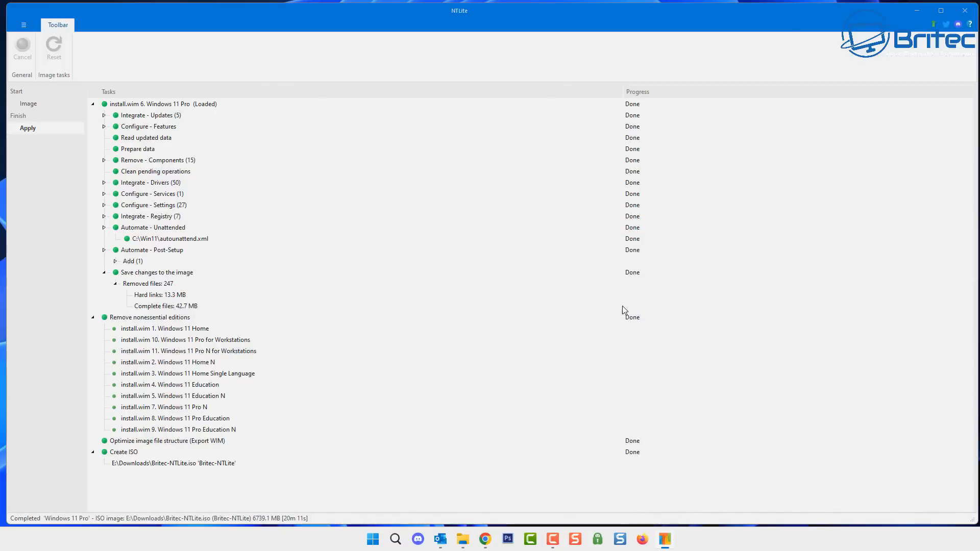
click(964, 11)
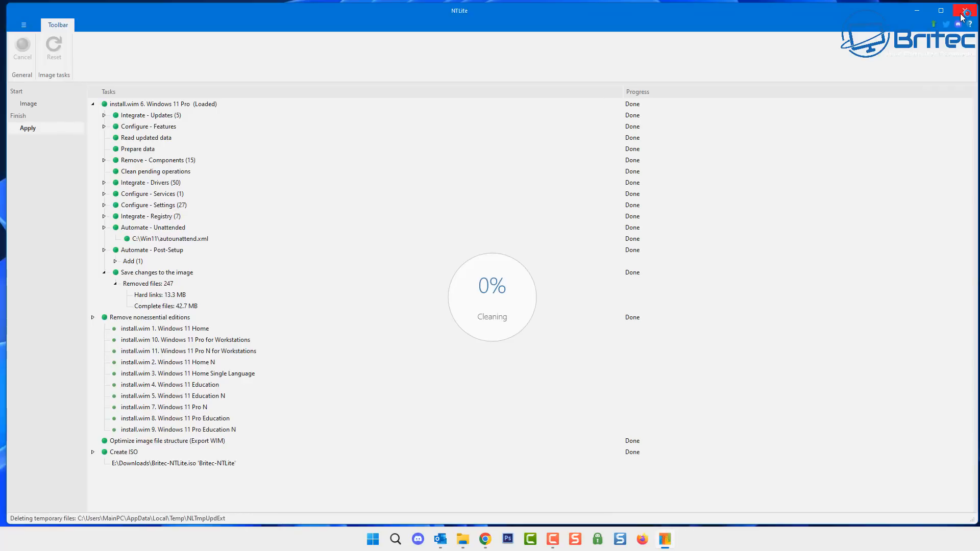